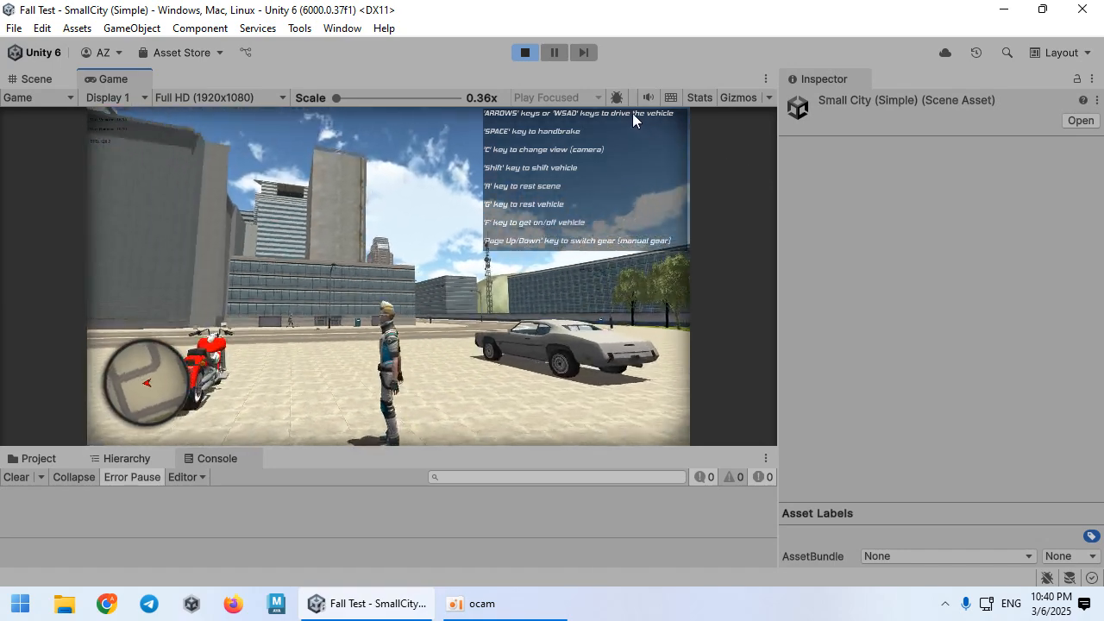
Stop the running game and open the Mobile Lighting Box 3 window
left_click(524, 52)
left_click(300, 28)
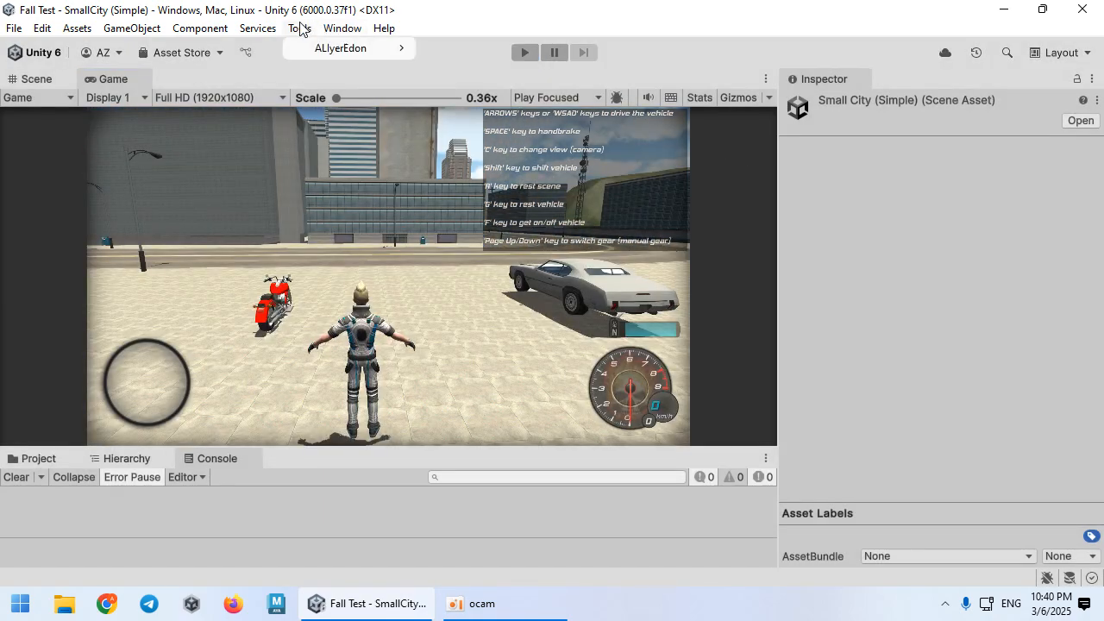
left_click(456, 53)
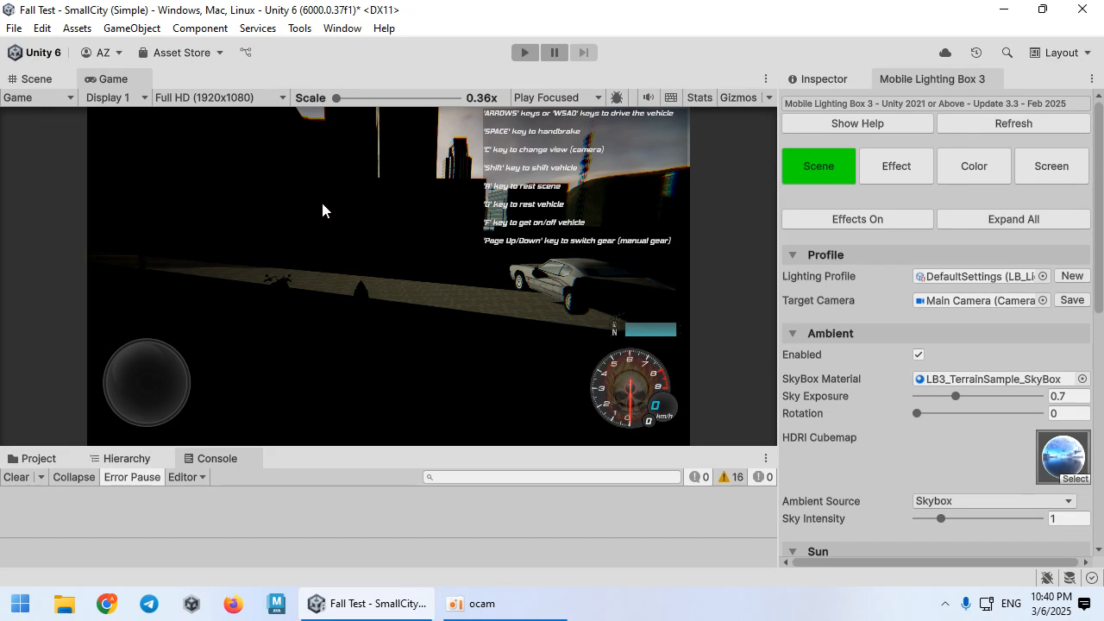
Frame the city ground in the Scene view to examine the lighting, and return to the Game view
left_click(36, 79)
right_click_drag(294, 293, 54, 239)
left_click(460, 283)
key("f")
scroll(401, 277, "up", 8)
scroll(401, 277, "up", 3)
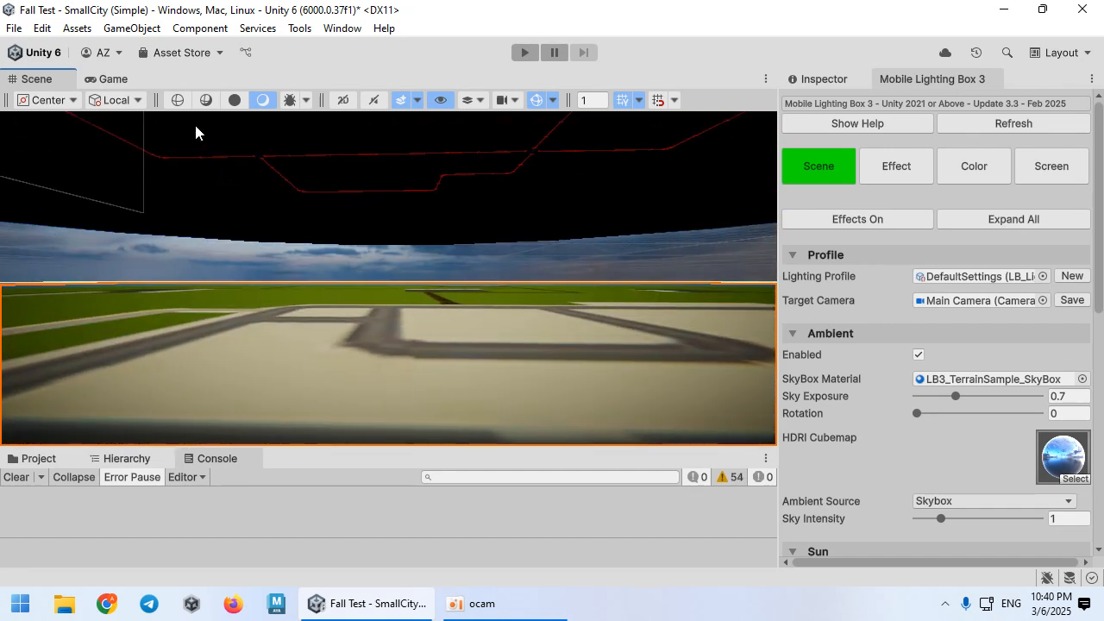
left_click(112, 78)
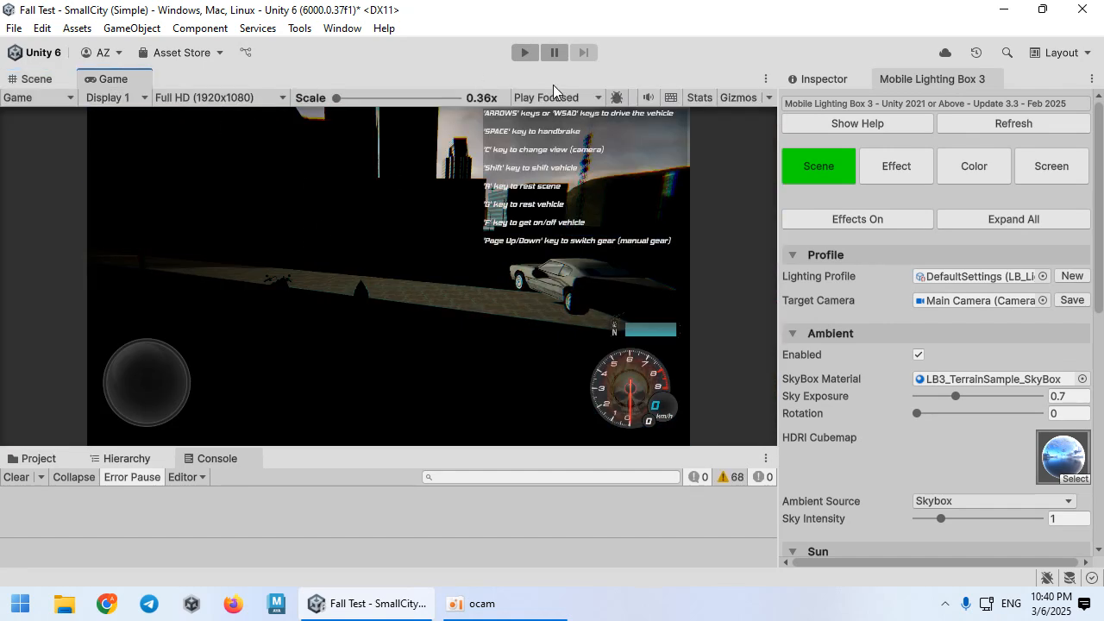
Create the lighting profile Lighting_Profile_SmallCity (Simple) in a new folder named New folder inside Driver (TrafficSystem)/Scenes
left_click_drag(775, 140, 682, 136)
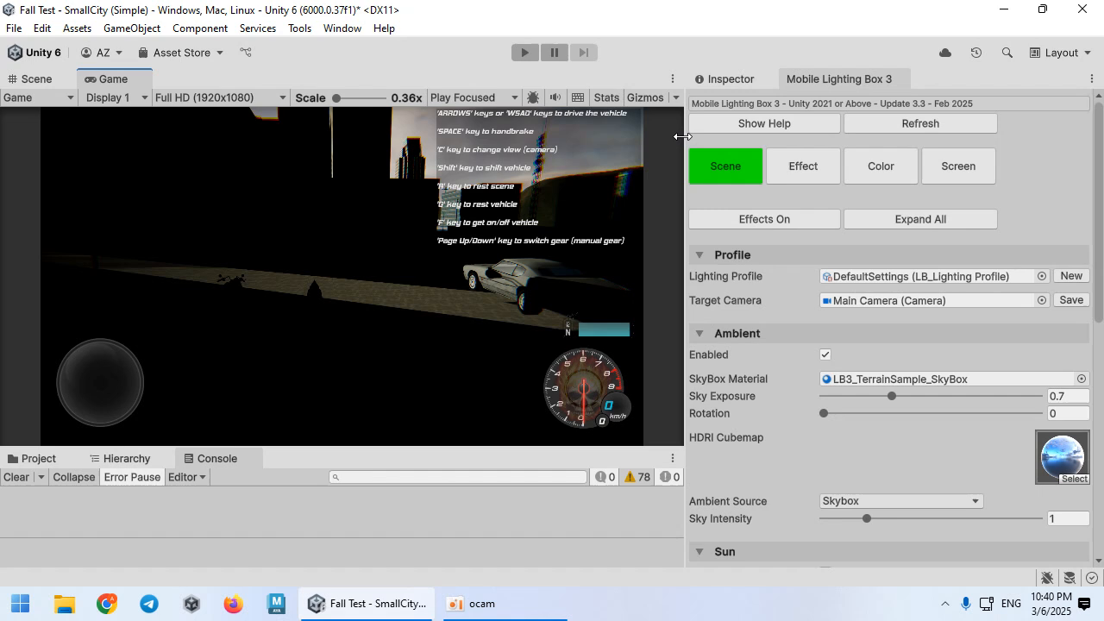
left_click(1067, 276)
left_click(262, 200)
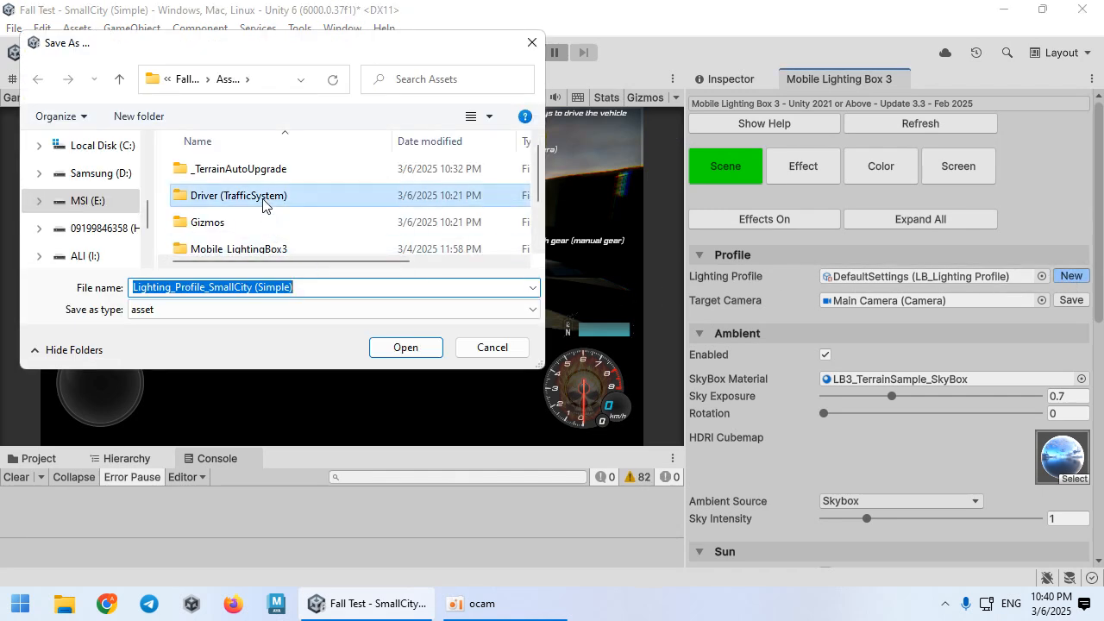
double_click(263, 204)
double_click(236, 222)
key("ctrl+shift+n")
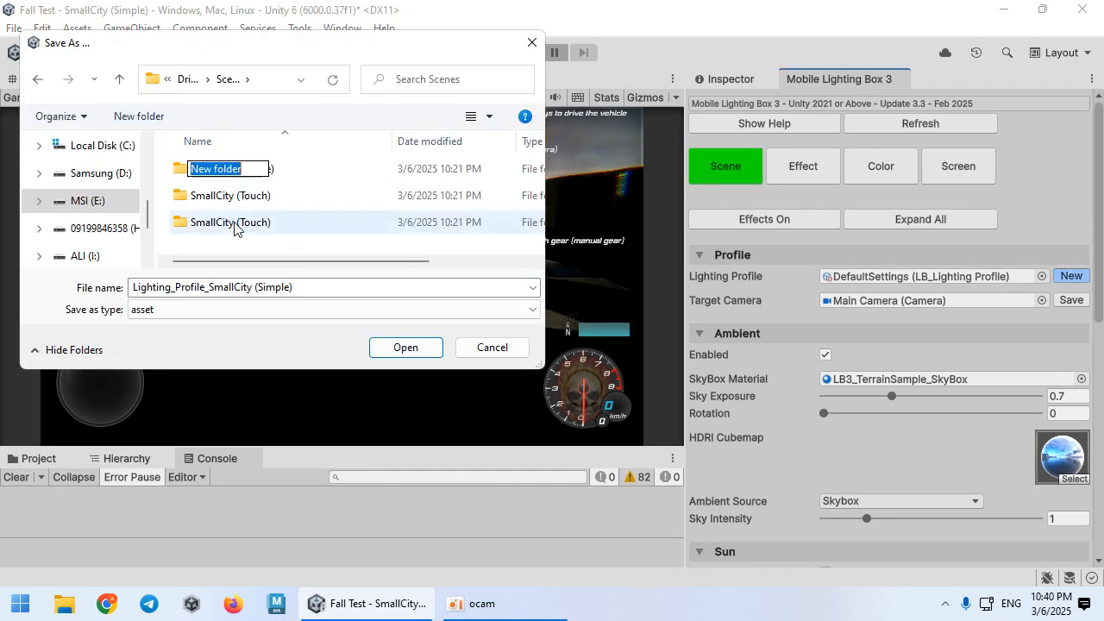
key("Return")
key("Return")
left_click(398, 348)
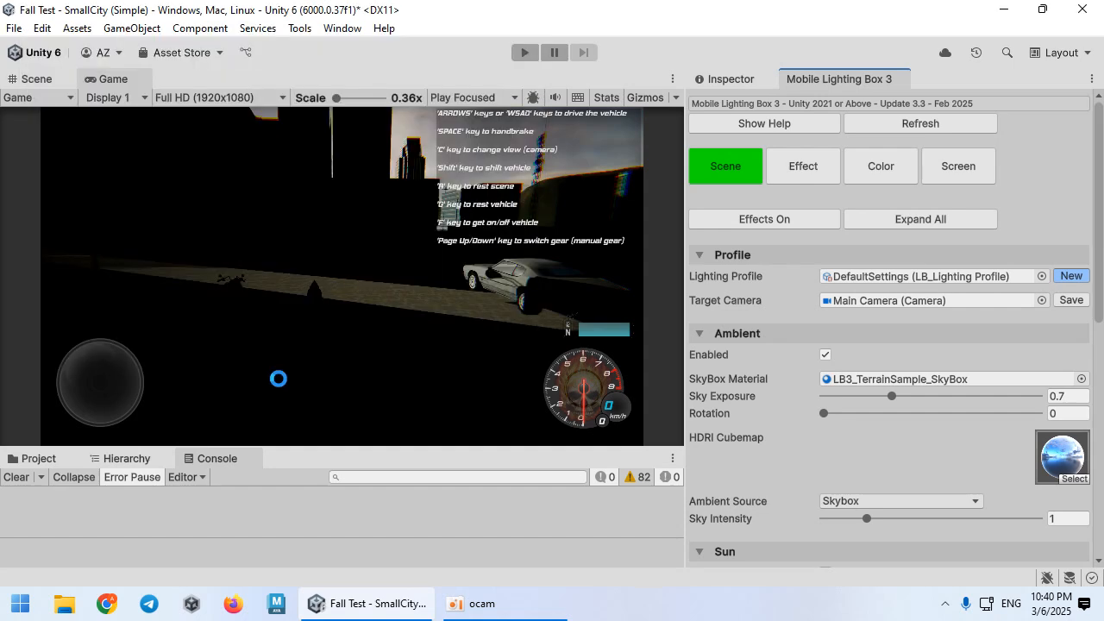
Locate the assigned lighting profile asset in the project files and examine its folder
left_click(51, 463)
left_click_drag(375, 449, 395, 330)
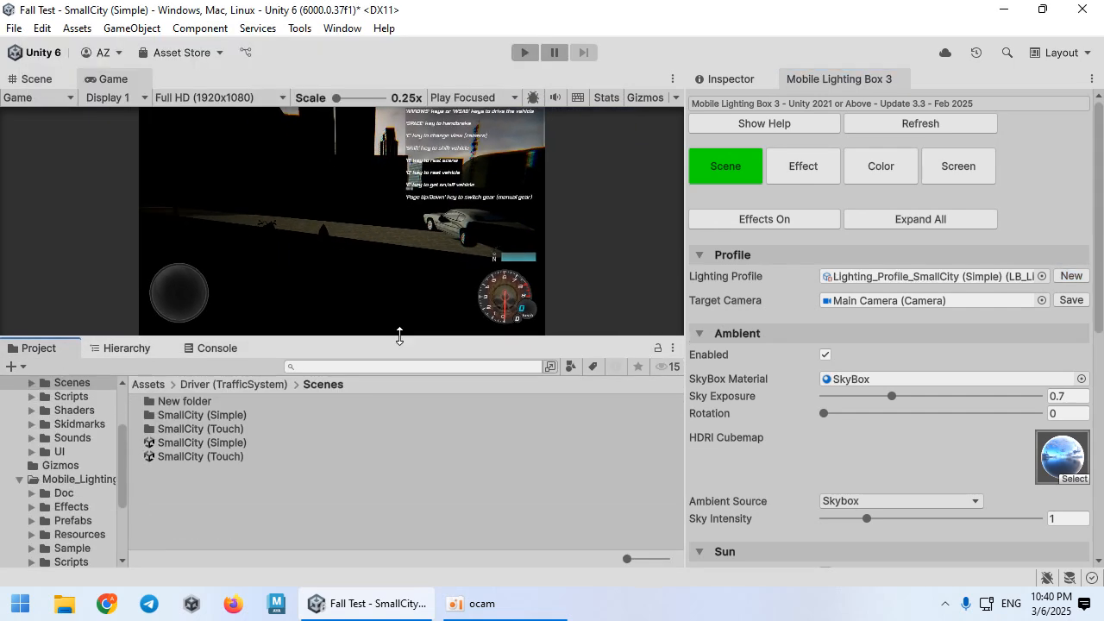
left_click(900, 276)
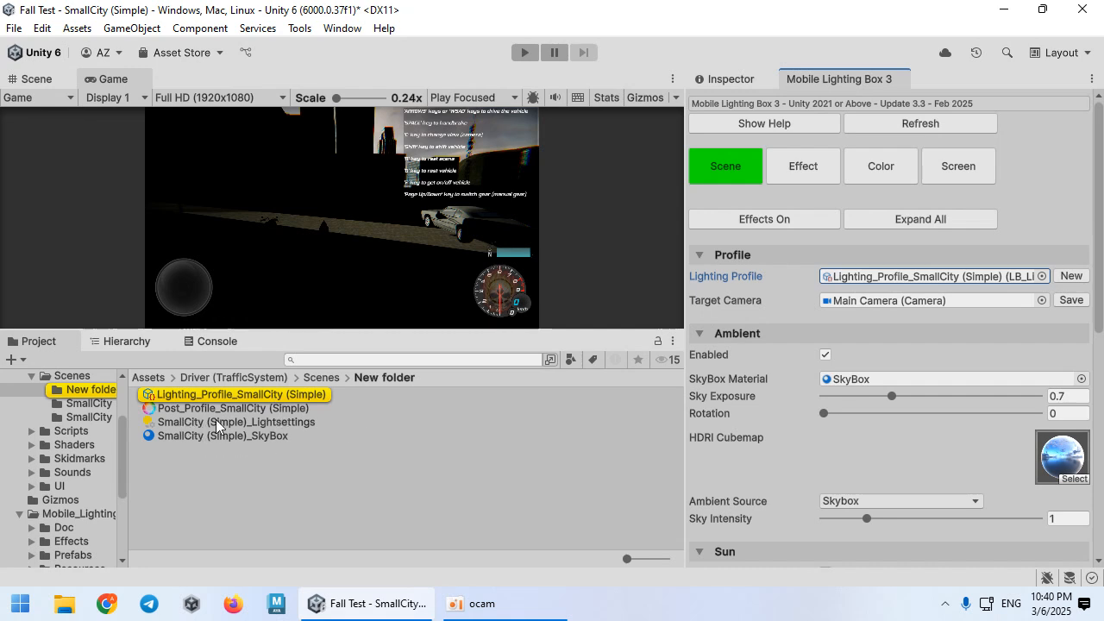
left_click_drag(537, 334, 517, 421)
Set the Sun's Intensity to 1.88, Rotation X to 119.3 and Rotation Y to 299
scroll(737, 319, "down", 6)
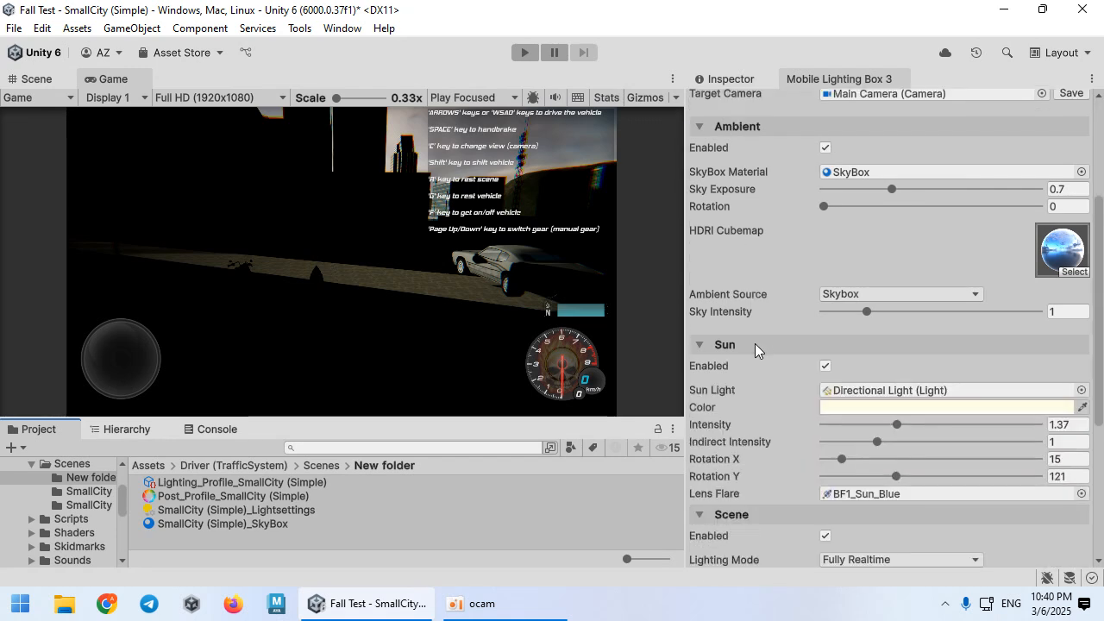
left_click_drag(897, 372, 924, 376)
left_click_drag(862, 407, 965, 407)
left_click_drag(902, 422, 1004, 428)
Change the Ambient Source to Color and choose a pale blue HDR ambient color
scroll(922, 293, "up", 2)
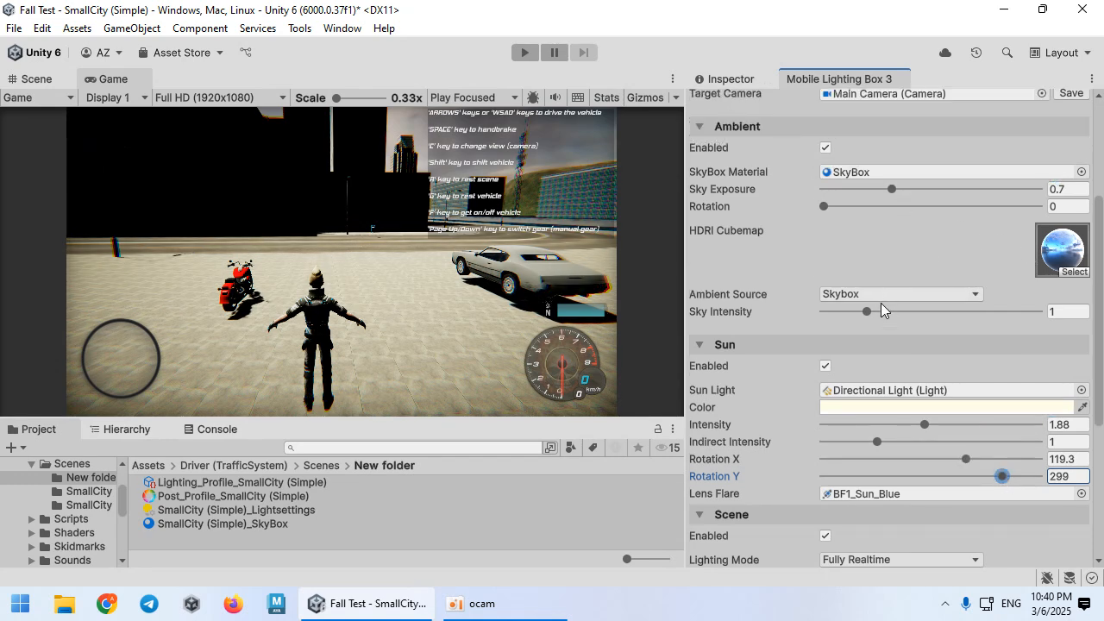
left_click(885, 333)
left_click(902, 312)
left_click_drag(923, 266, 969, 247)
left_click(920, 321)
left_click(560, 310)
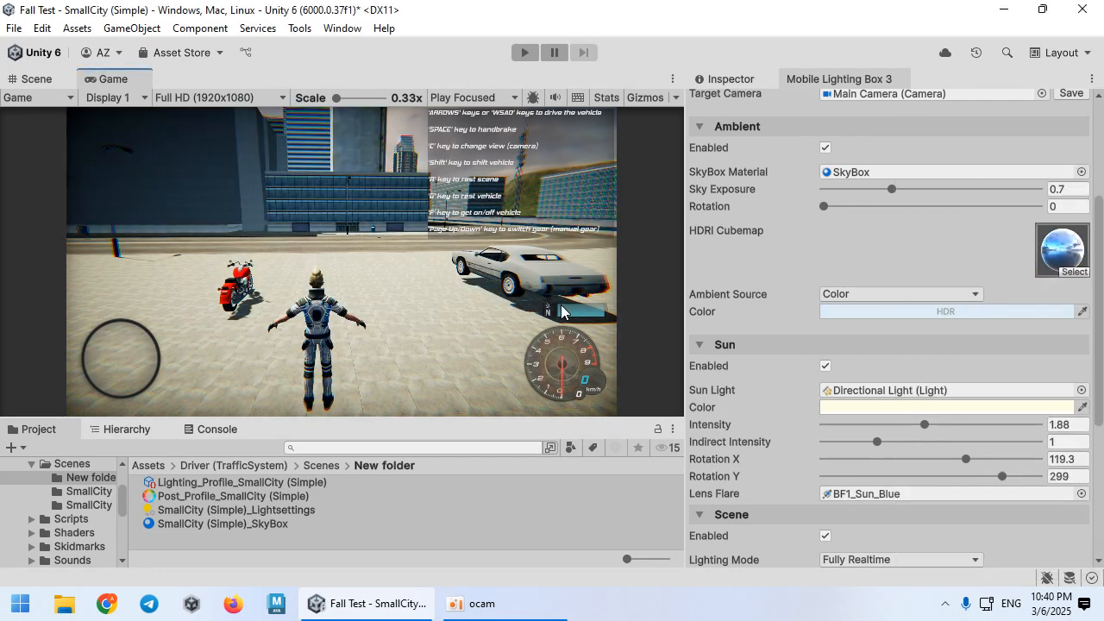
Select the Main Camera object and frame it in the Scene view
left_click(30, 80)
scroll(295, 305, "up", 3)
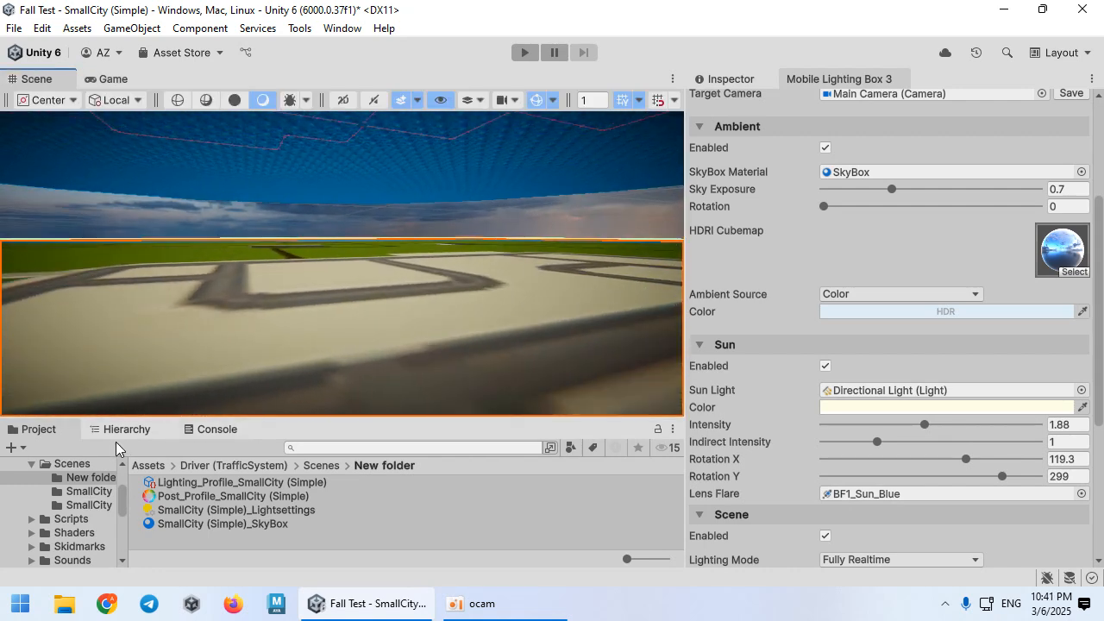
left_click(118, 432)
left_click(116, 483)
left_click(123, 471)
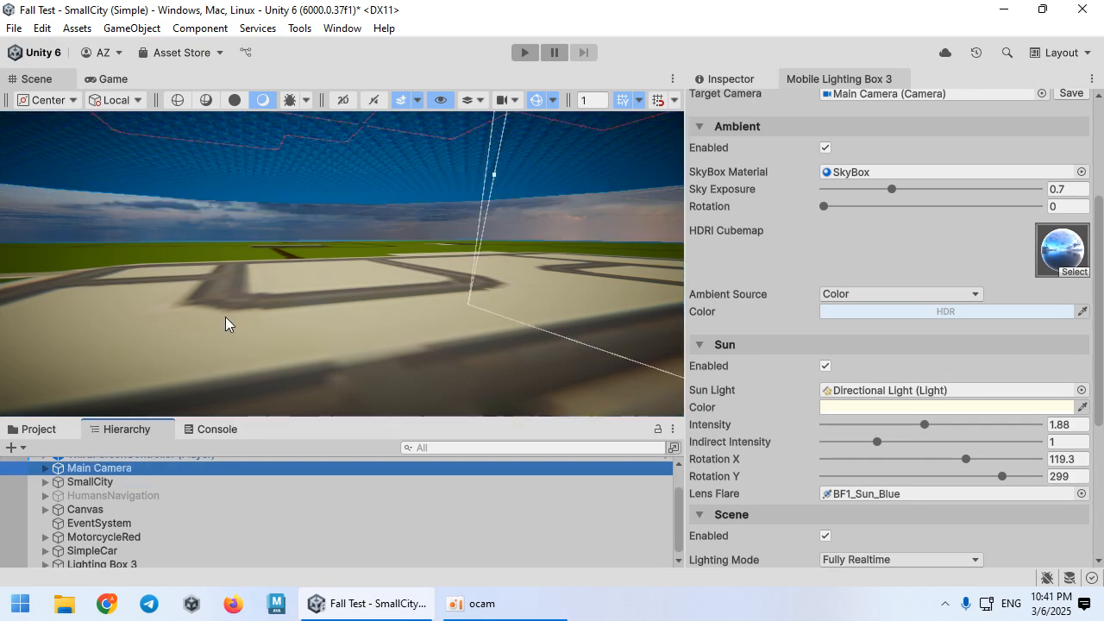
key("f")
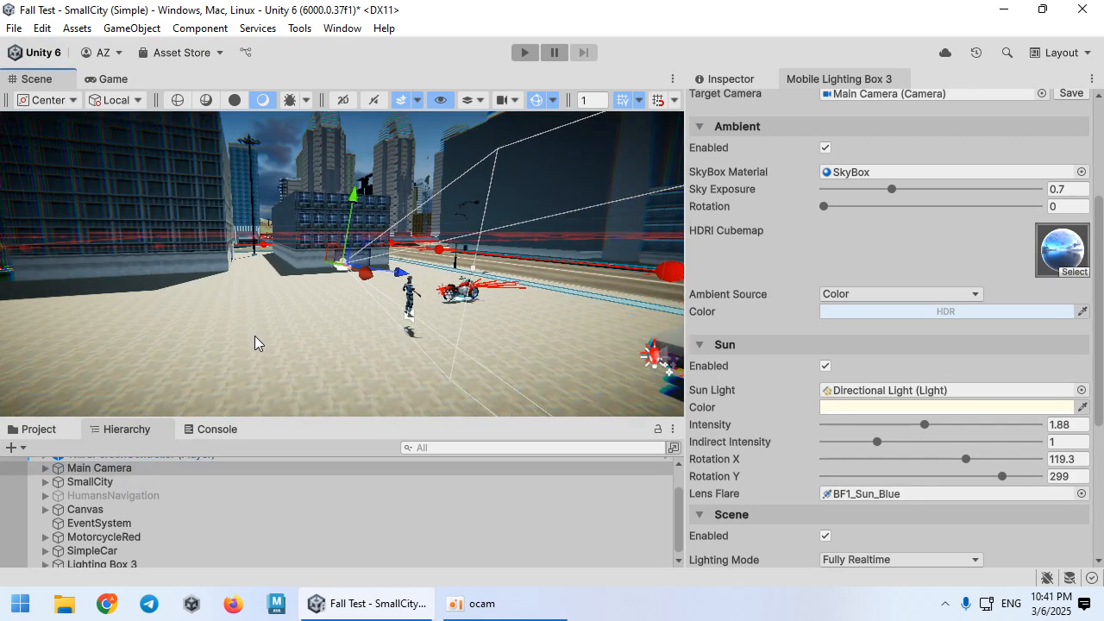
Select the Ground01 object, examine its material shaders and locate its Texture 6 material in the project files
left_click(391, 360)
left_click(732, 83)
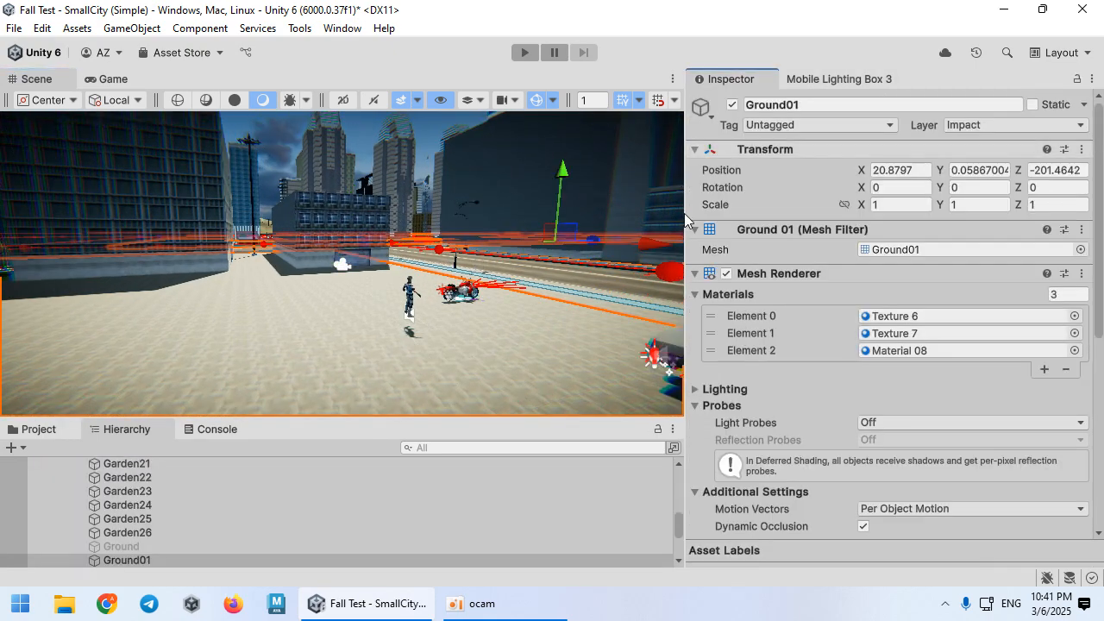
scroll(820, 393, "down", 6)
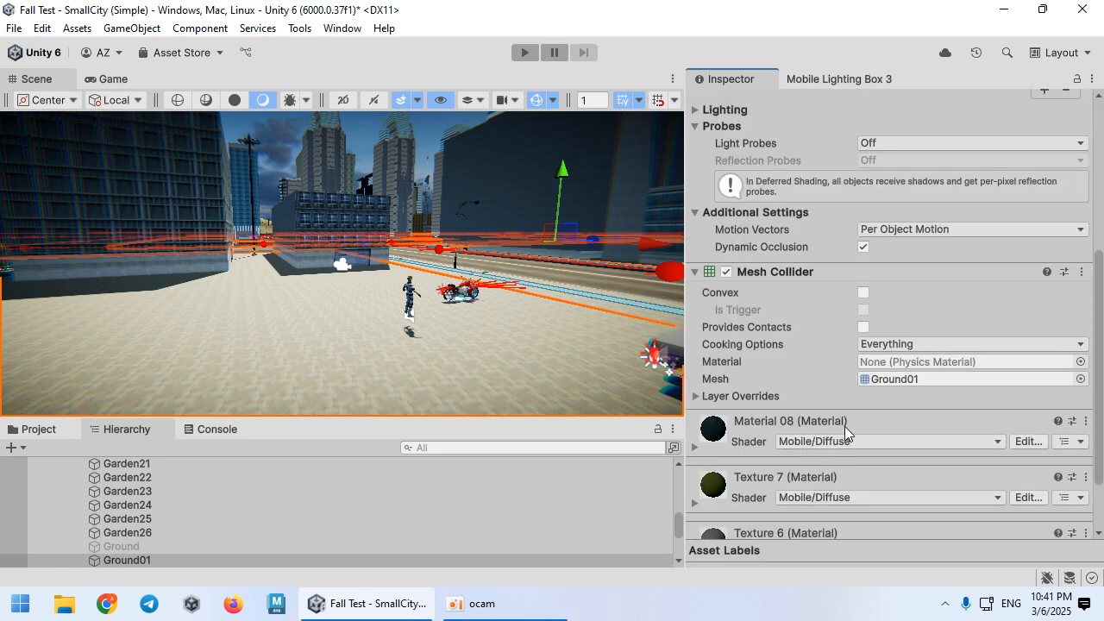
scroll(862, 250, "up", 5)
left_click(886, 271)
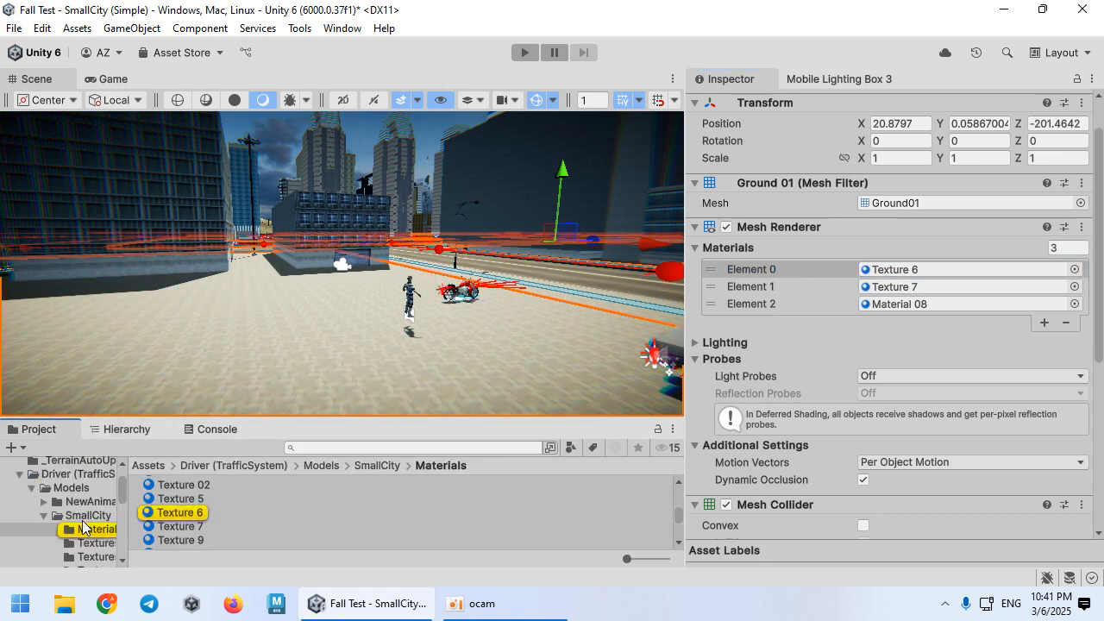
Filter the project's Models folder by the Material type and select all the materials in it
left_click(71, 488)
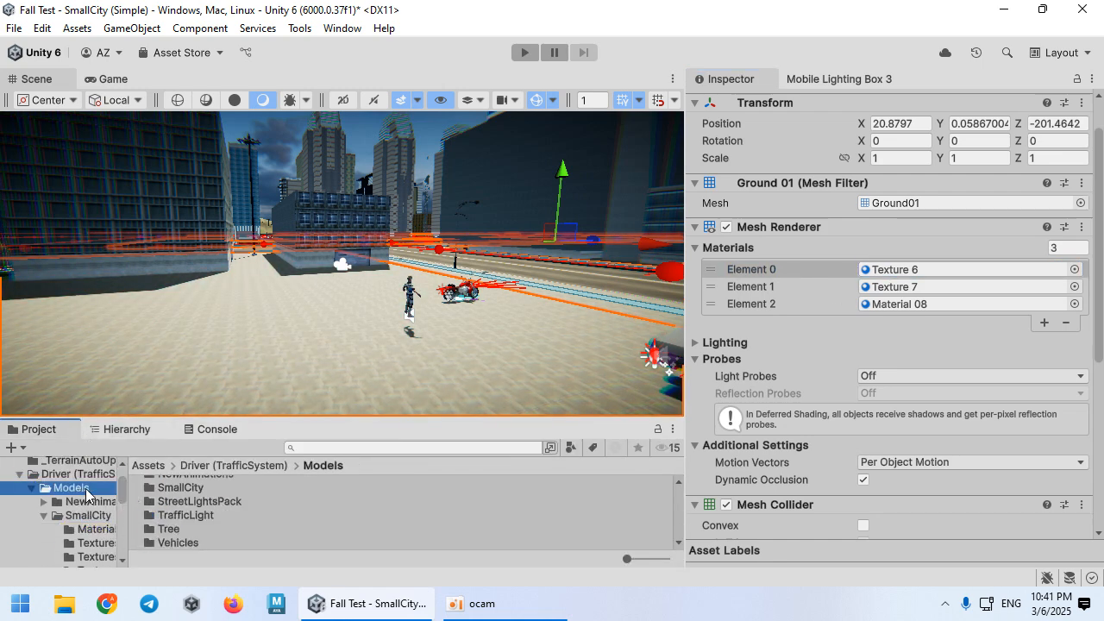
left_click(574, 449)
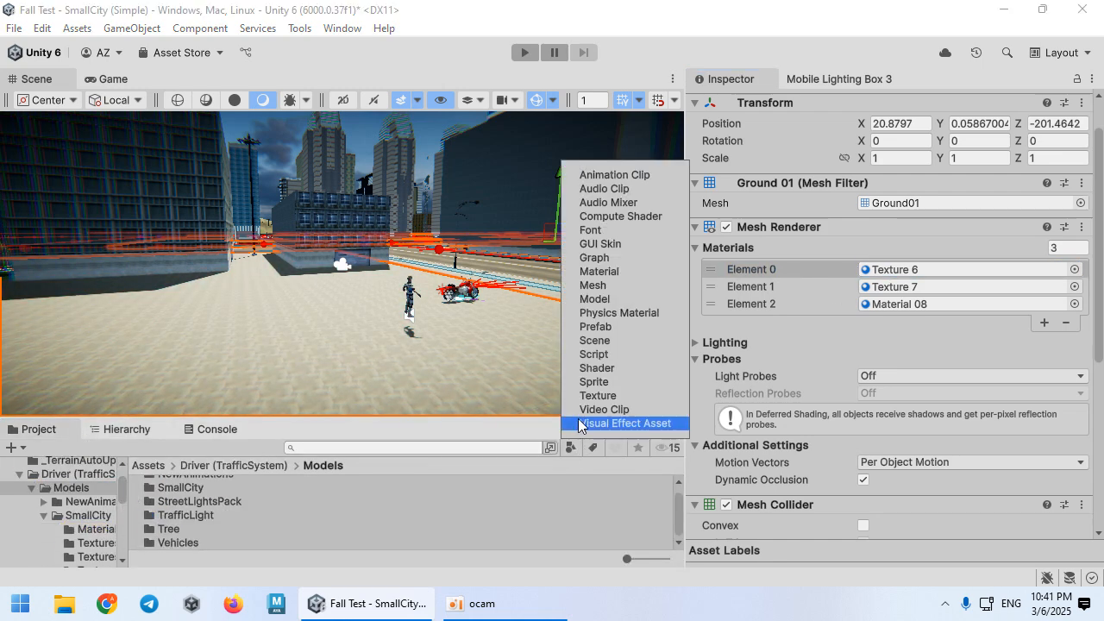
left_click(616, 271)
left_click(403, 467)
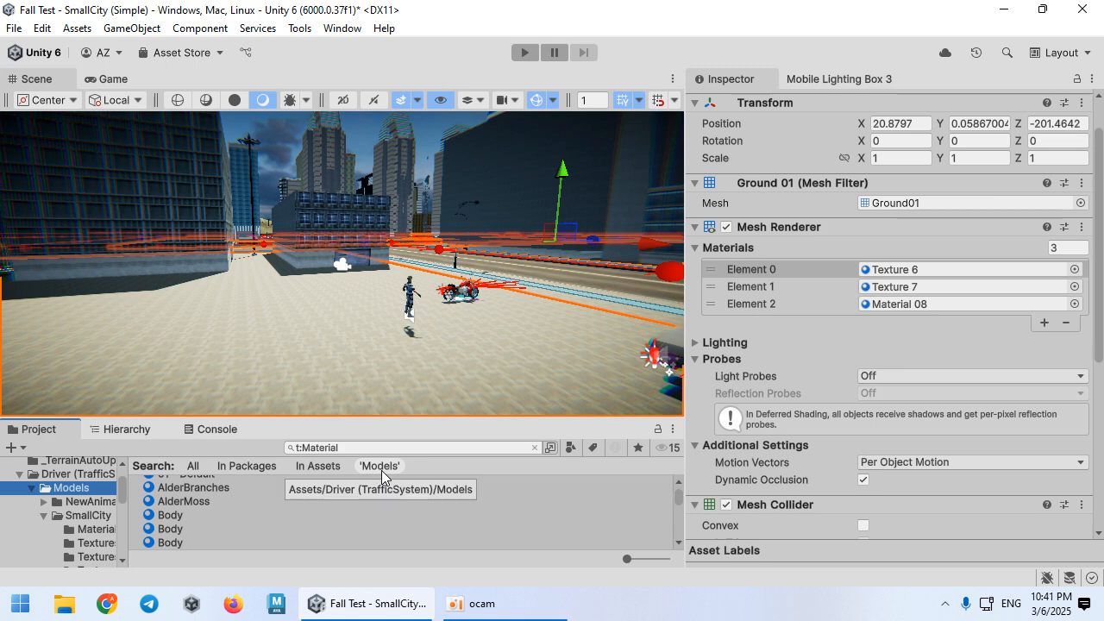
left_click(298, 493)
key("ctrl+a")
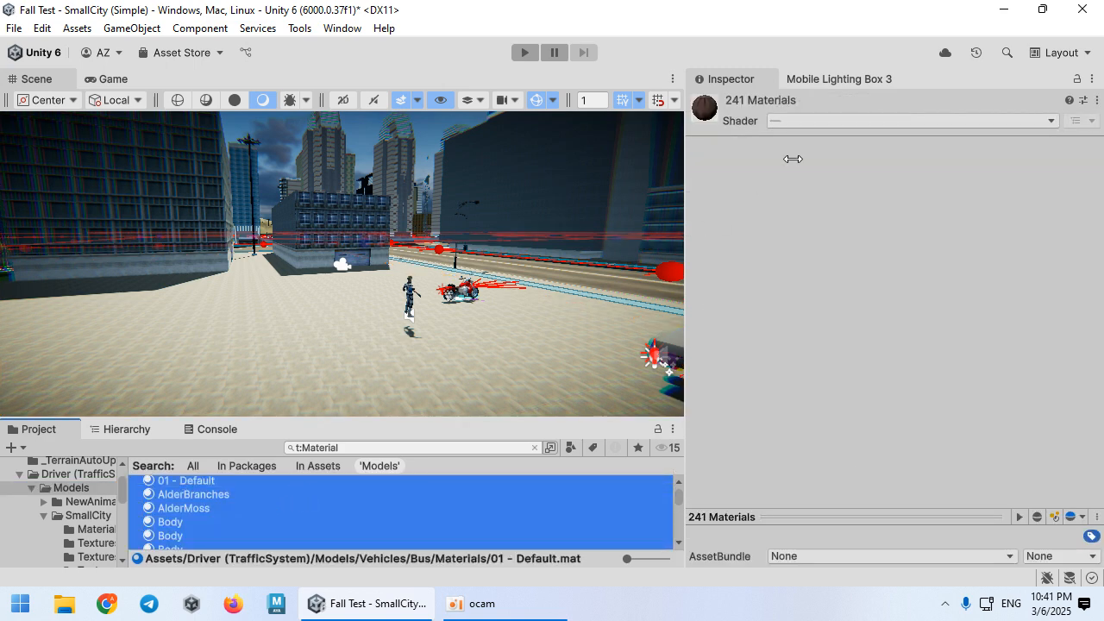
Change the shader of all selected materials to Standard and check the street surfaces in the scene
left_click(847, 119)
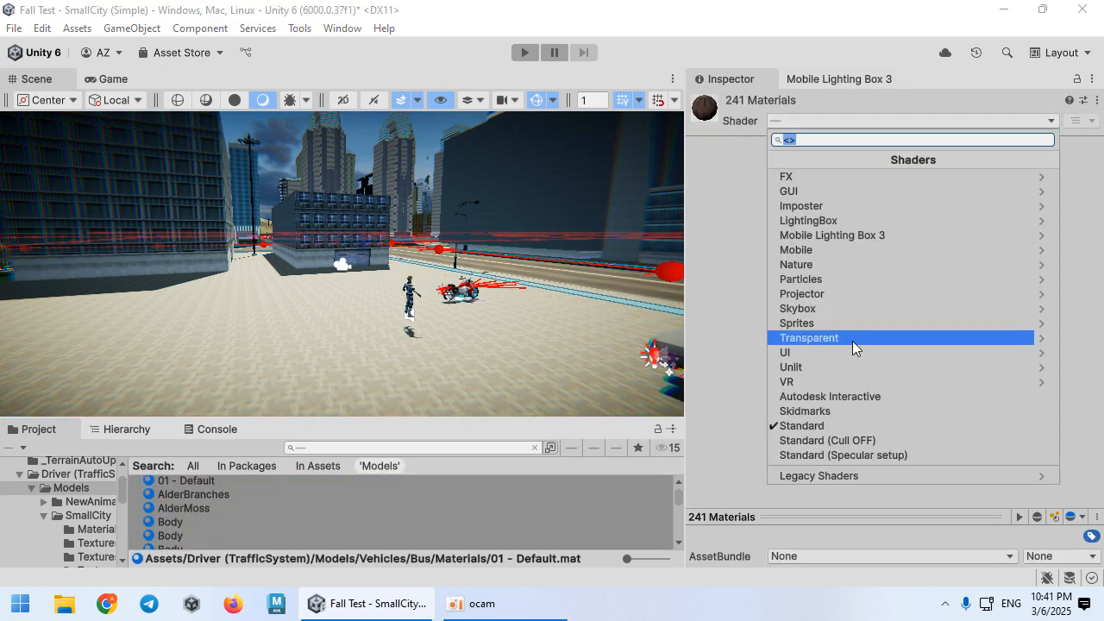
left_click(860, 424)
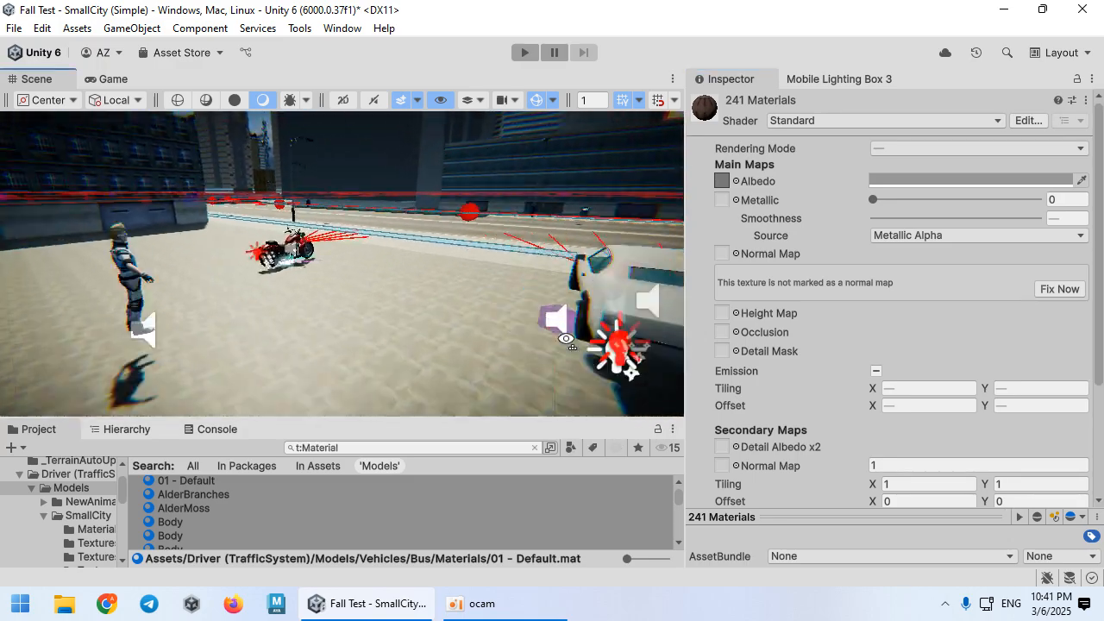
right_click_drag(890, 261, 362, 285)
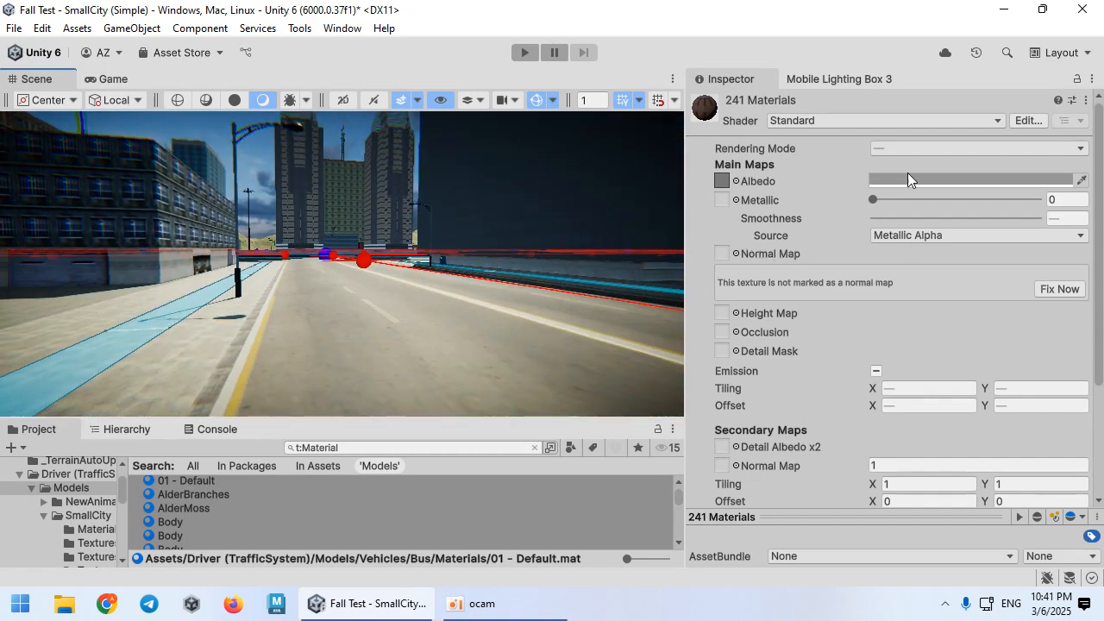
Set the Albedo color of all selected materials to white (FFFFFF) and check it in the Scene and Game views
left_click(888, 178)
left_click_drag(970, 265, 854, 197)
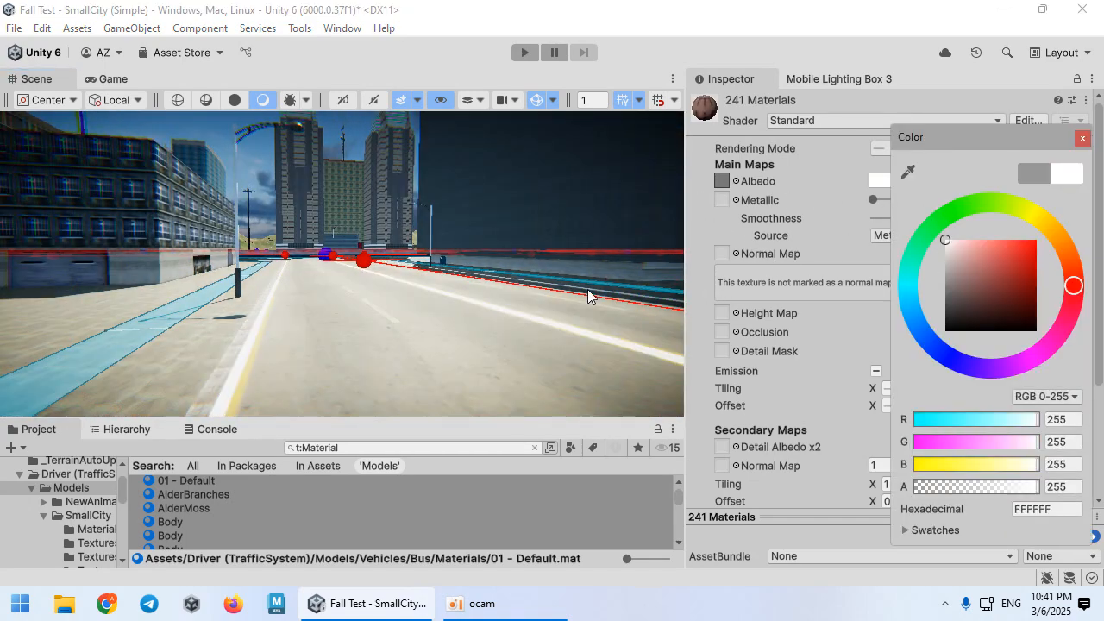
right_click_drag(382, 283, 336, 285)
key("a")
left_click(113, 79)
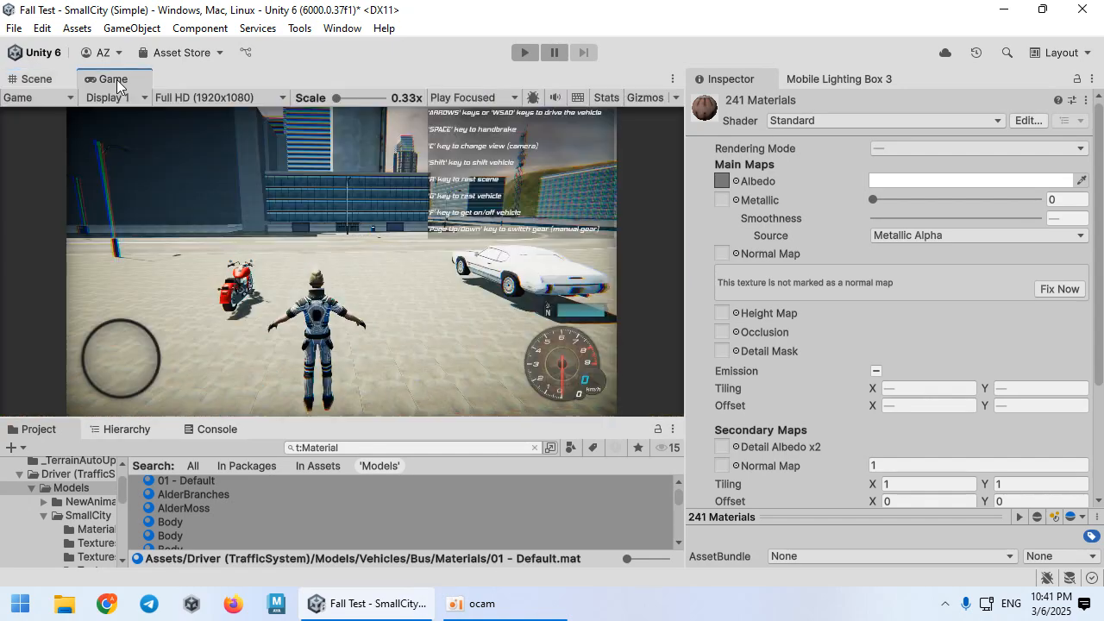
left_click(50, 80)
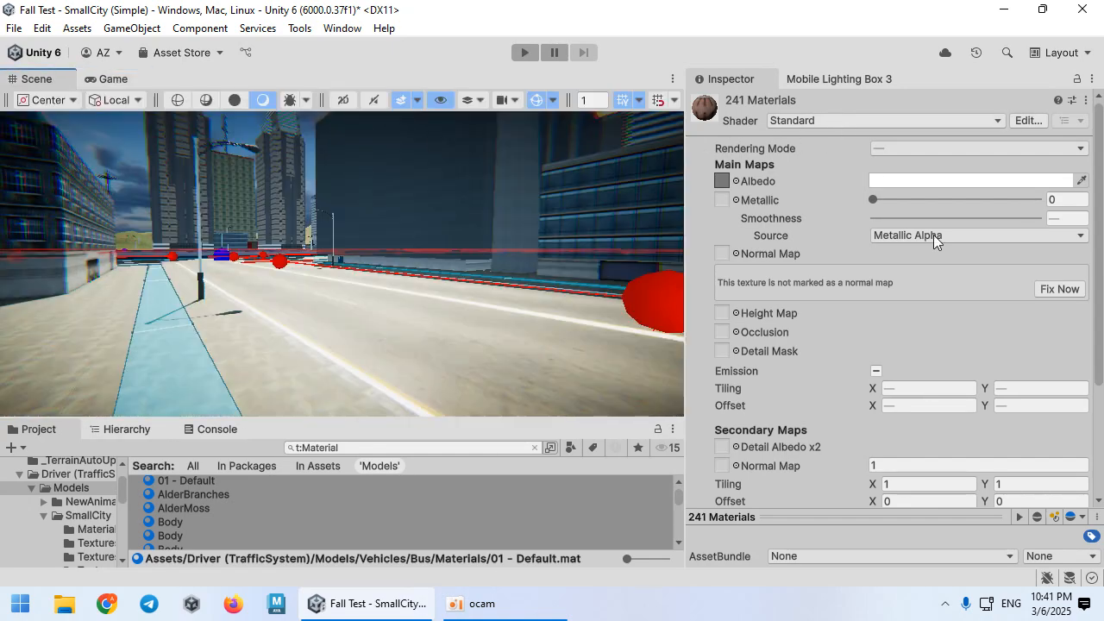
Assign the Mobile Lighting Box 3/PBR/Auto PBR (G) shader to all selected materials
left_click(835, 117)
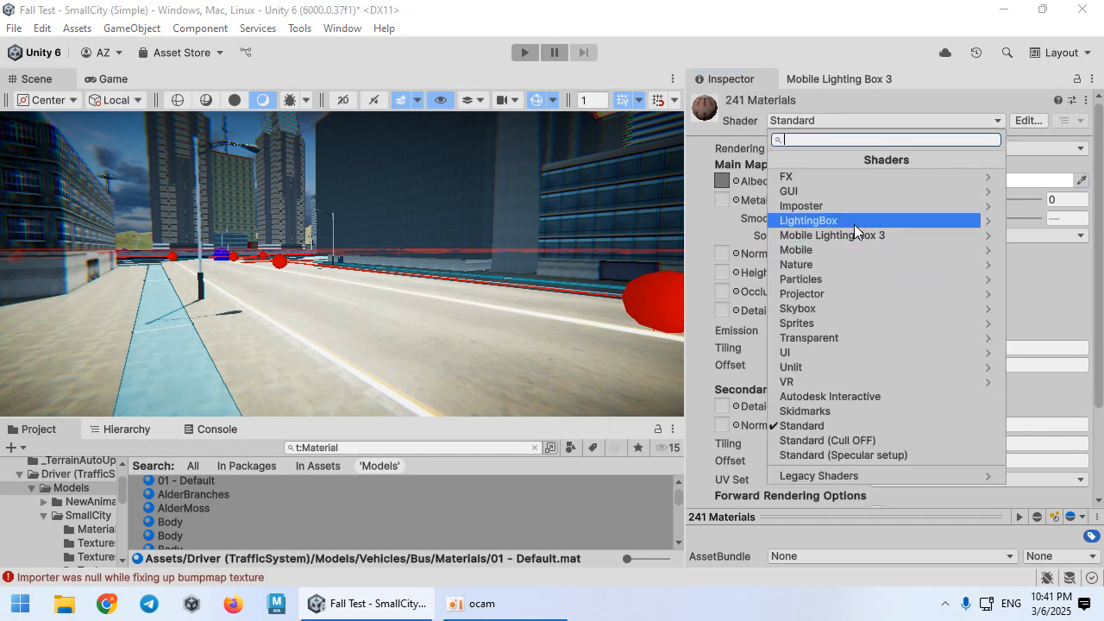
left_click(855, 234)
left_click(832, 178)
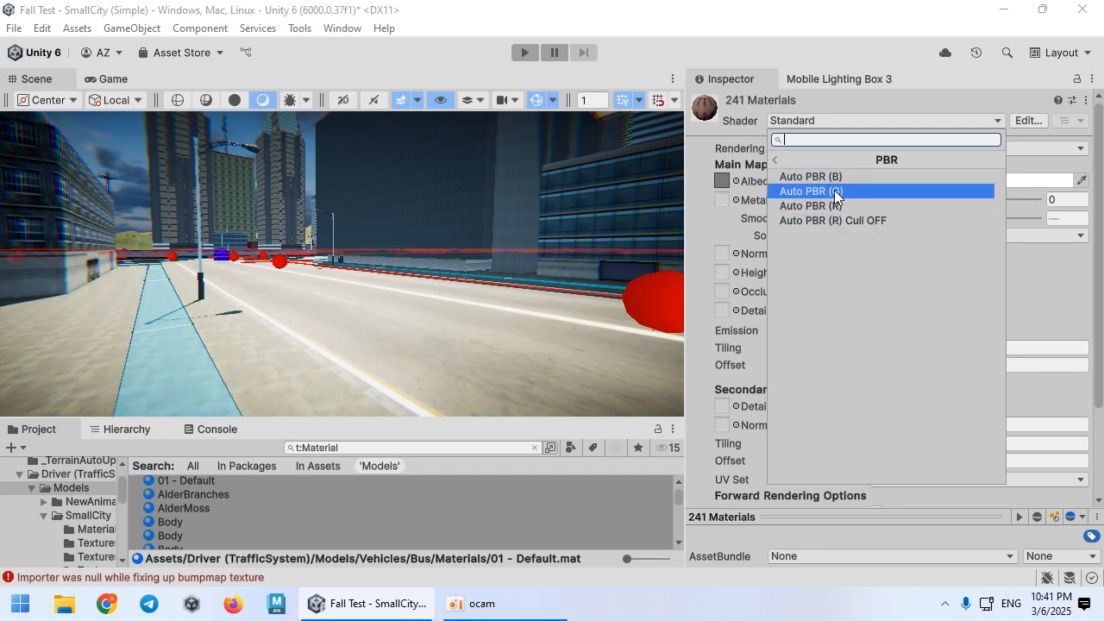
left_click(849, 191)
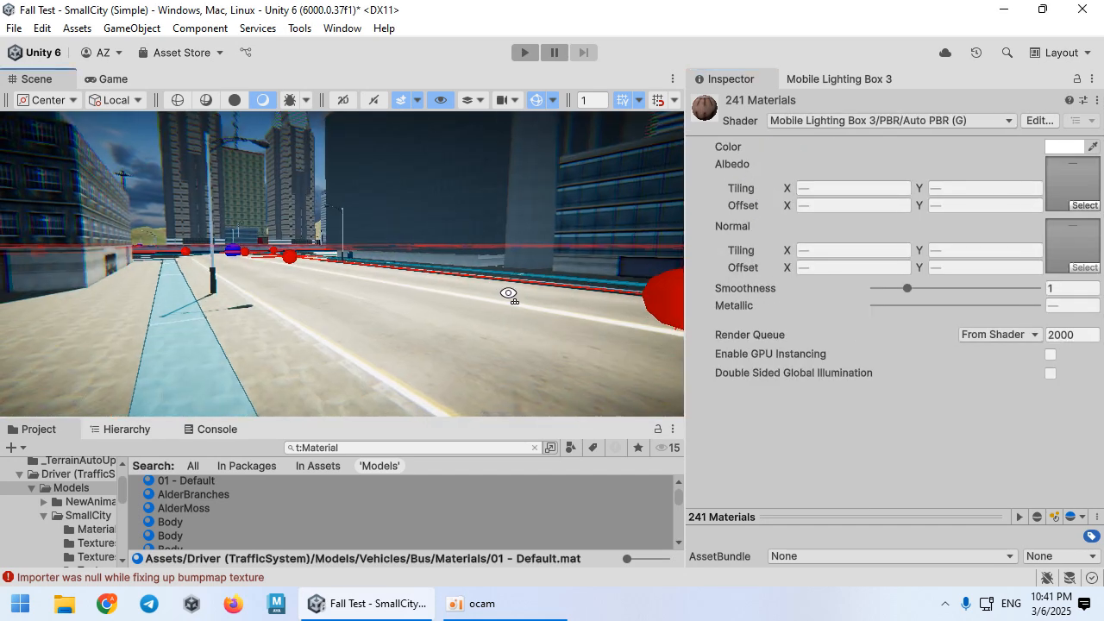
Try a Smoothness of 5 on all selected materials and settle on 4.1
left_click_drag(908, 287, 1052, 287)
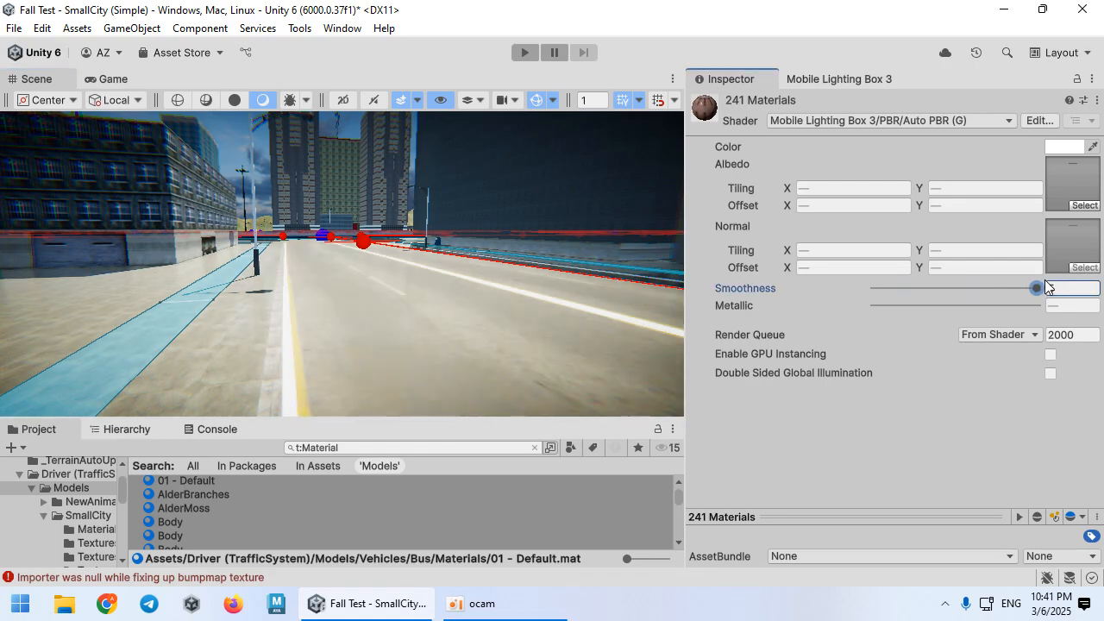
right_click_drag(527, 263, 1102, 298)
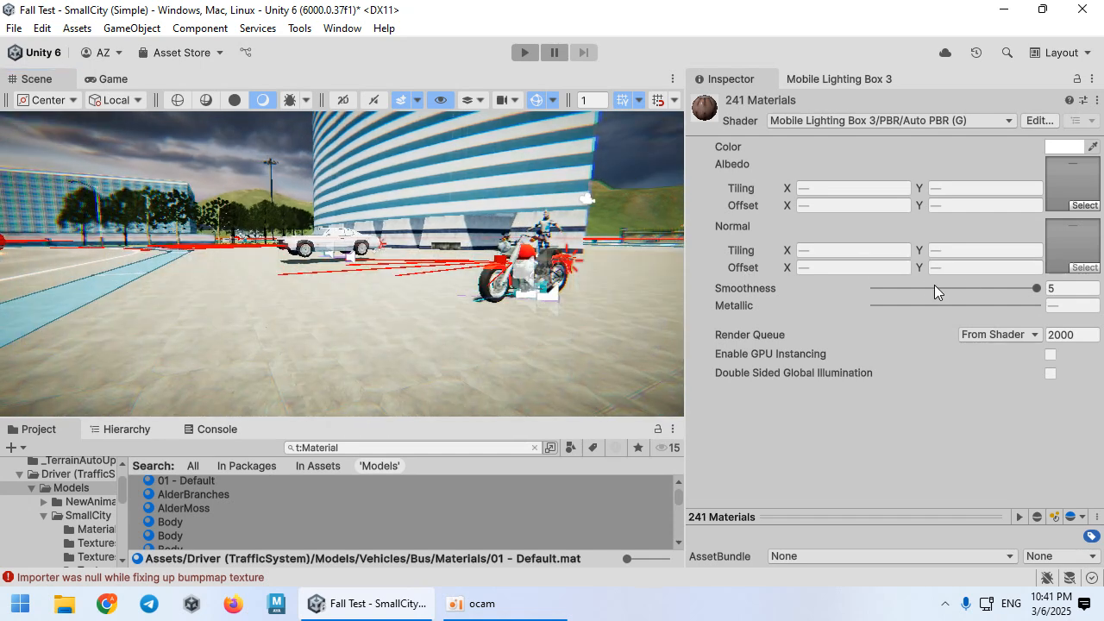
left_click_drag(912, 287, 1009, 285)
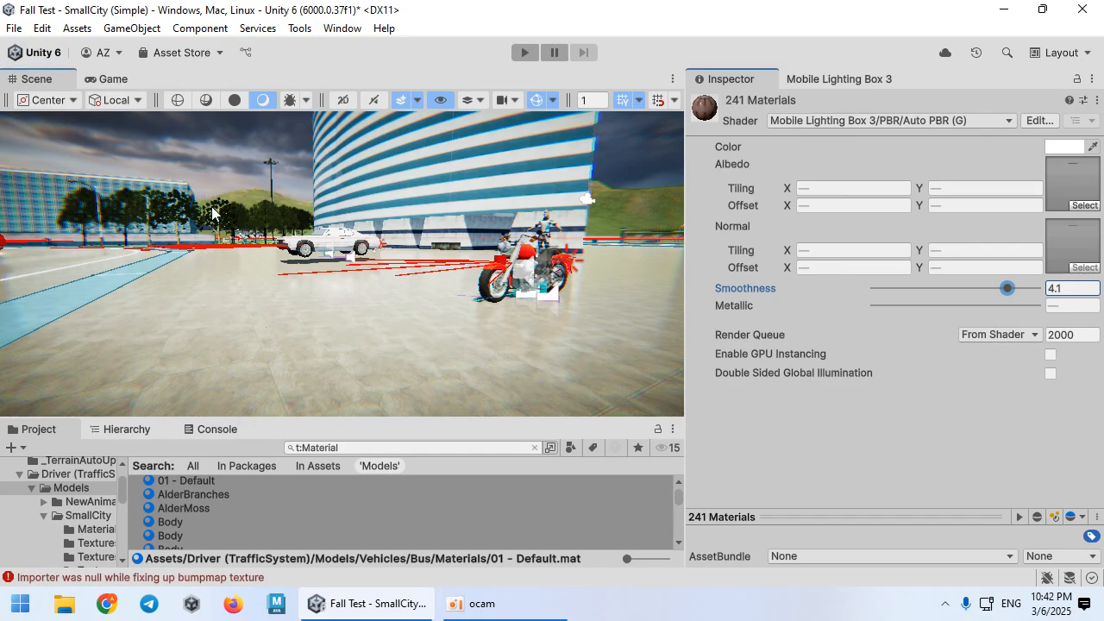
Add a Reflection Probe to the scene at the city street
right_click_drag(214, 213, 1102, 300)
key("s")
right_click_drag(654, 312, 214, 93)
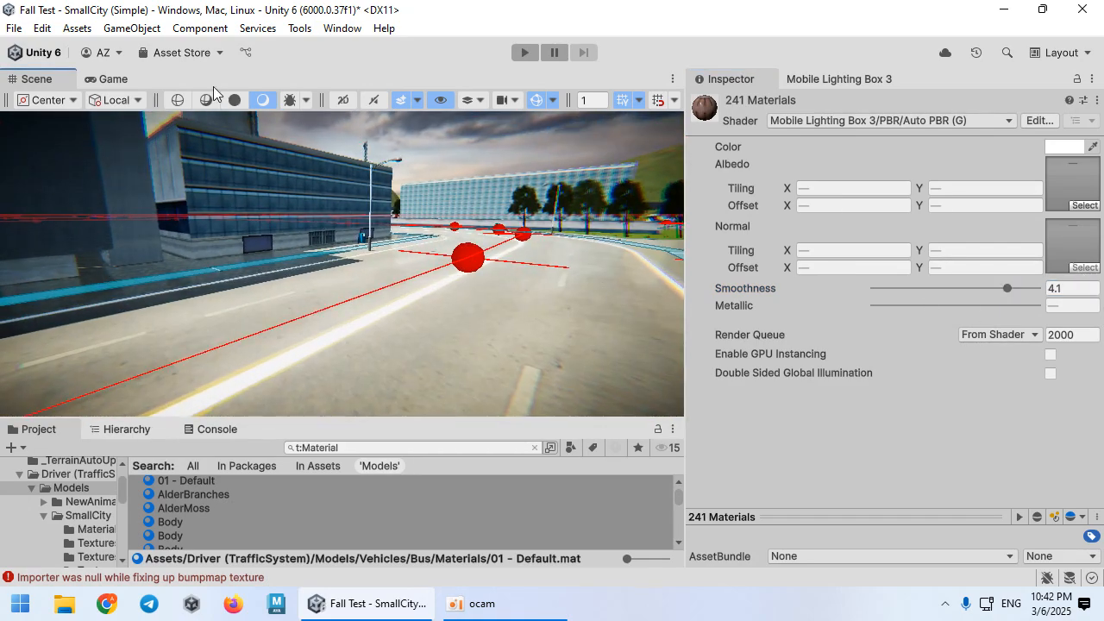
left_click(130, 29)
mouse_move(229, 144)
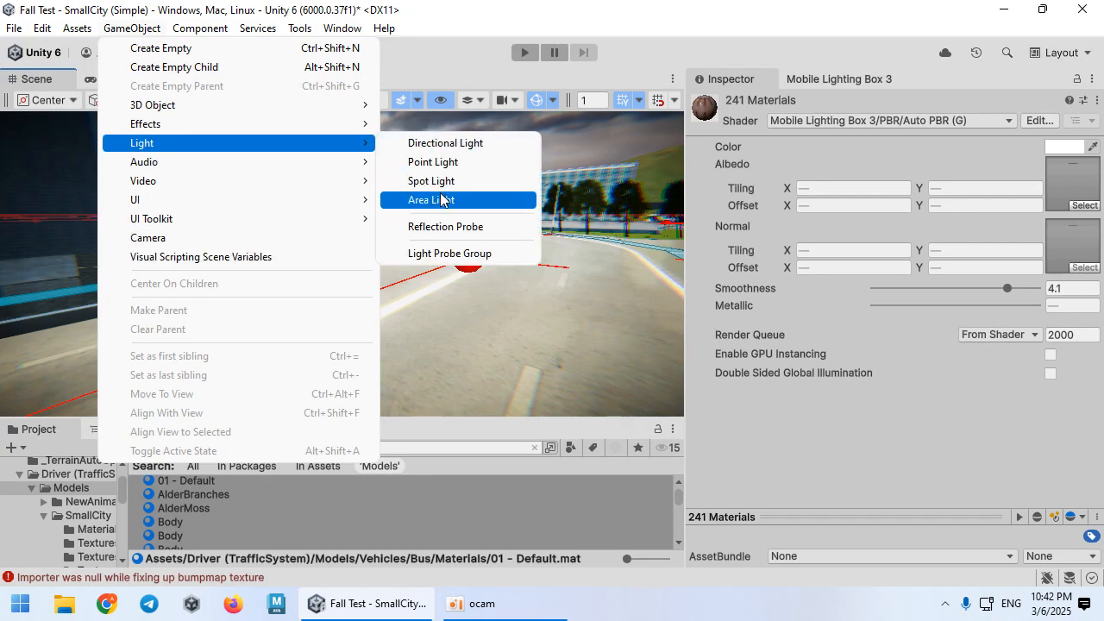
left_click(445, 226)
Move the reflection probe above the middle of the road, to about X 1037.17, Y 29.61, Z 946.38
right_click_drag(419, 239, 1075, 291)
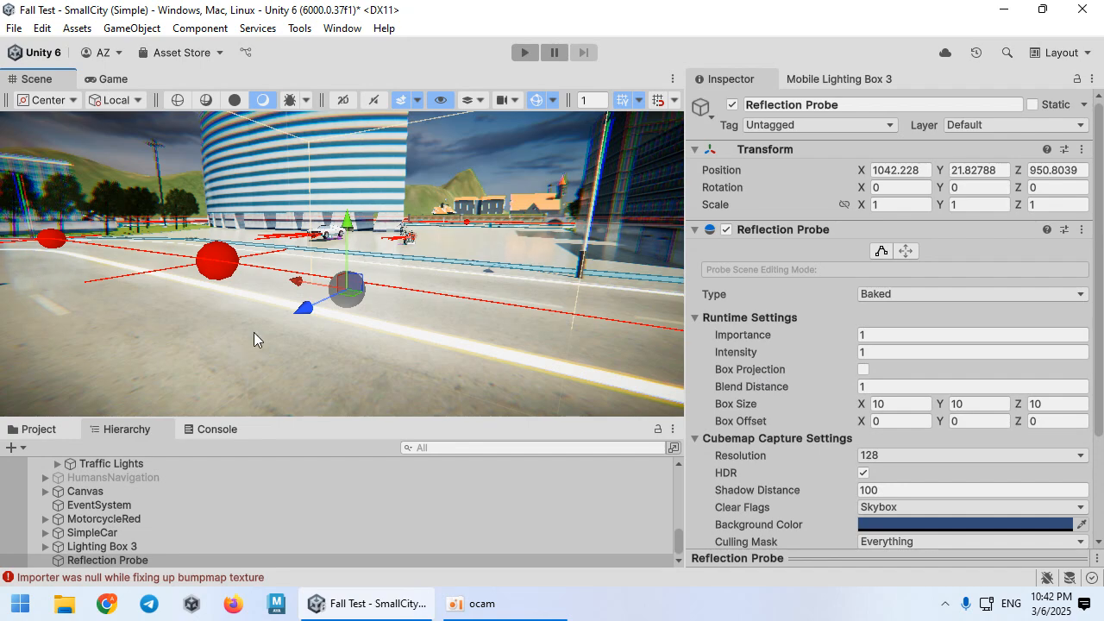
mouse_move(253, 332)
right_mouse_down()
mouse_move(133, 362)
mouse_move(264, 316)
right_mouse_up()
scroll(264, 315, "down", 2)
left_click_drag(322, 313, 421, 304)
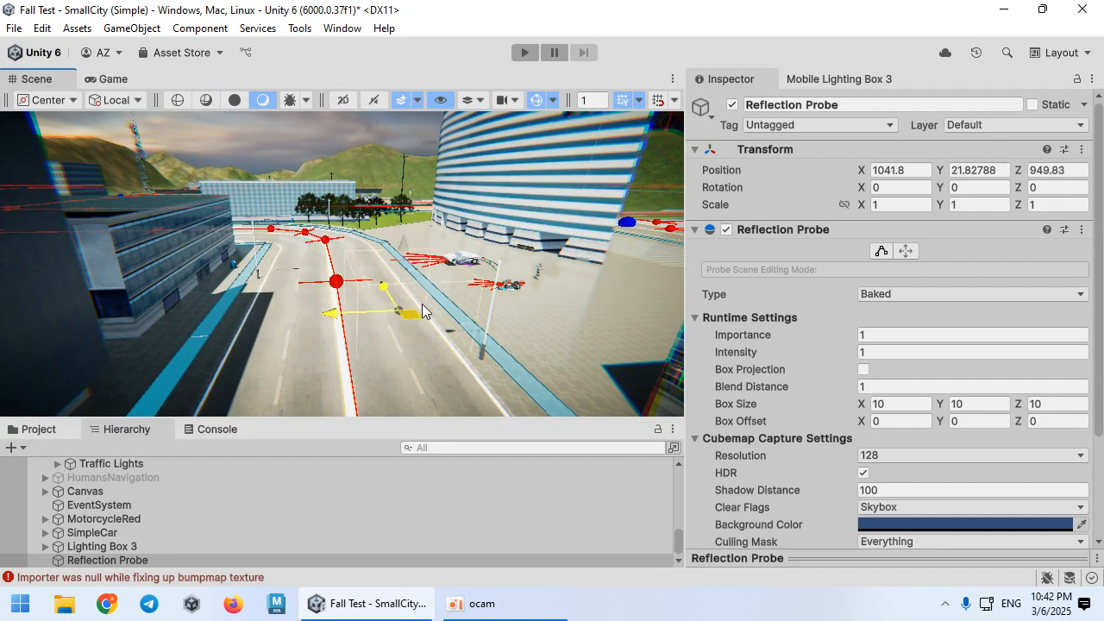
left_click_drag(370, 276, 377, 181)
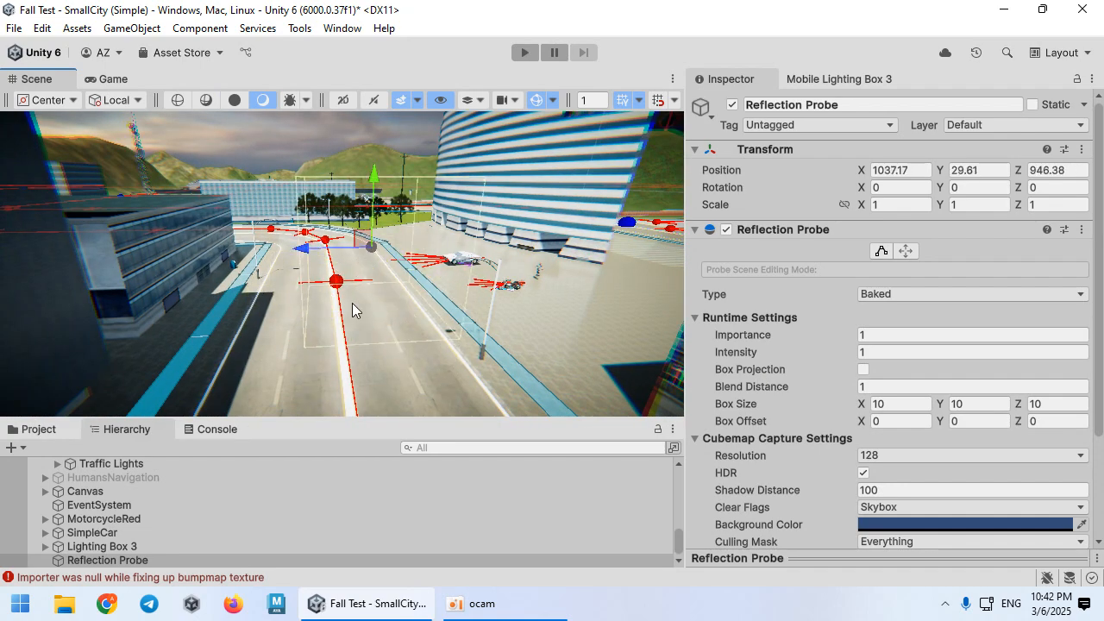
Set the reflection probe's Box Size to 100000 on X, Y and Z and frame the probe in the Scene view
right_click_drag(352, 304, 362, 267)
scroll(362, 269, "up", 3)
right_click_drag(422, 313, 332, 310)
scroll(275, 238, "down", 2)
right_click_drag(384, 277, 386, 278)
key("s")
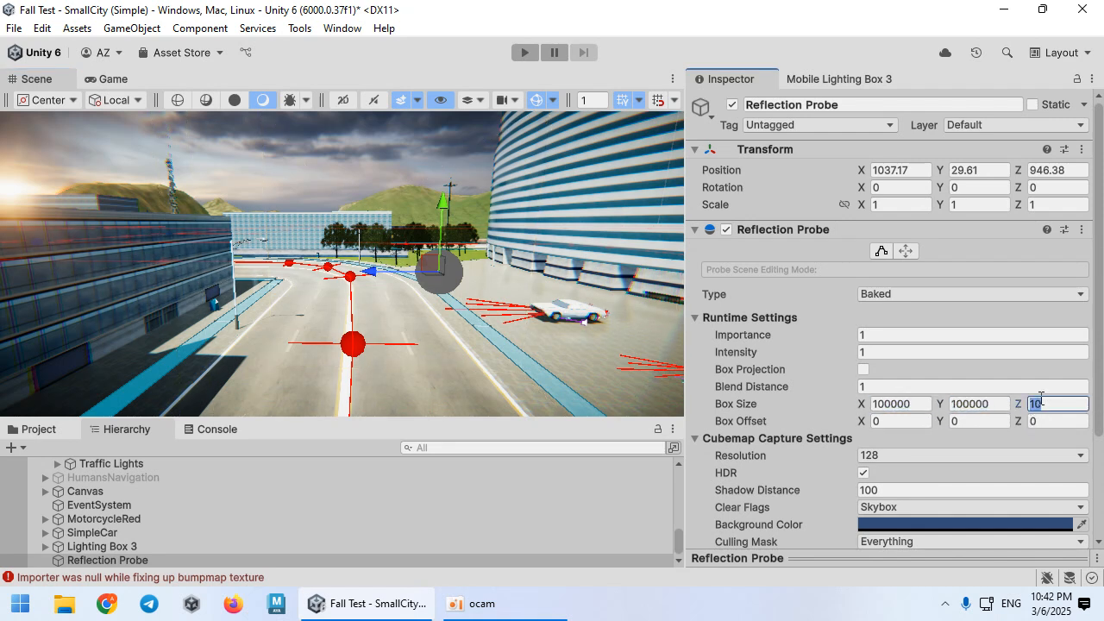
right_click_drag(616, 295, 618, 311)
key("f")
key("f")
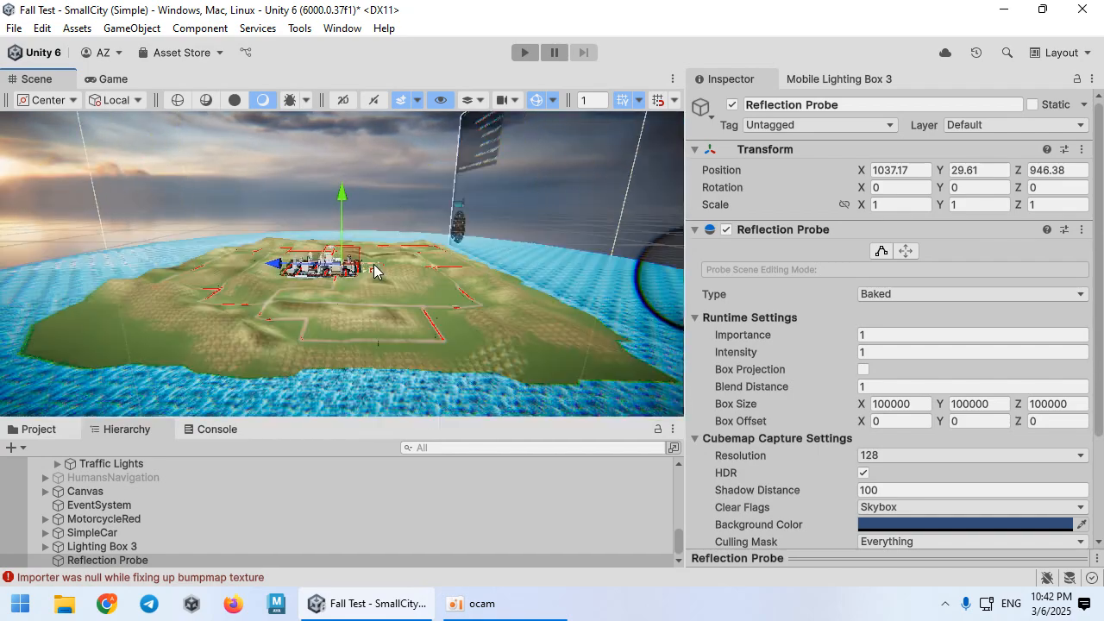
right_click_drag(357, 289, 397, 250)
key("s")
Bake the reflection probe, lower it toward the road surface and bake it again
scroll(759, 409, "down", 4)
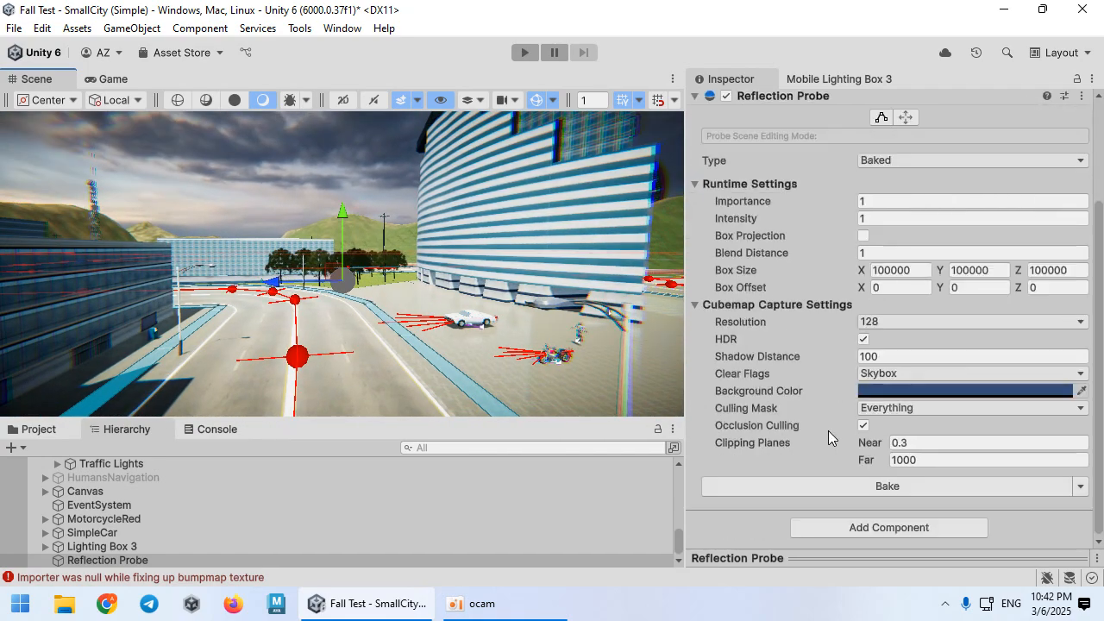
left_click(879, 492)
left_click_drag(872, 477, 873, 428)
key("s")
right_click_drag(500, 320, 411, 319)
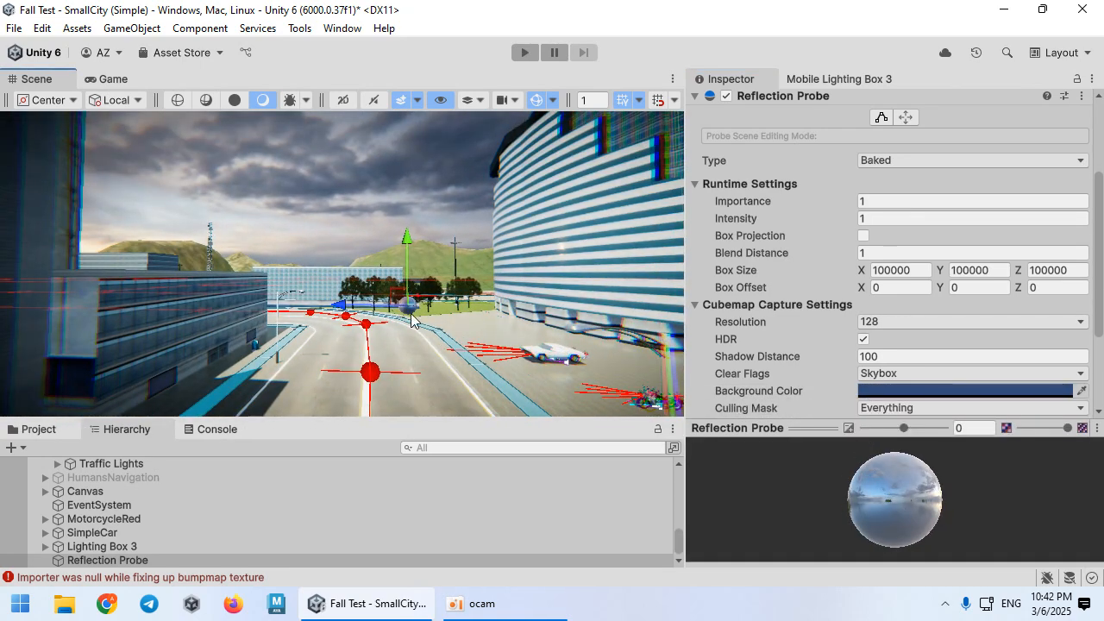
scroll(720, 340, "down", 5)
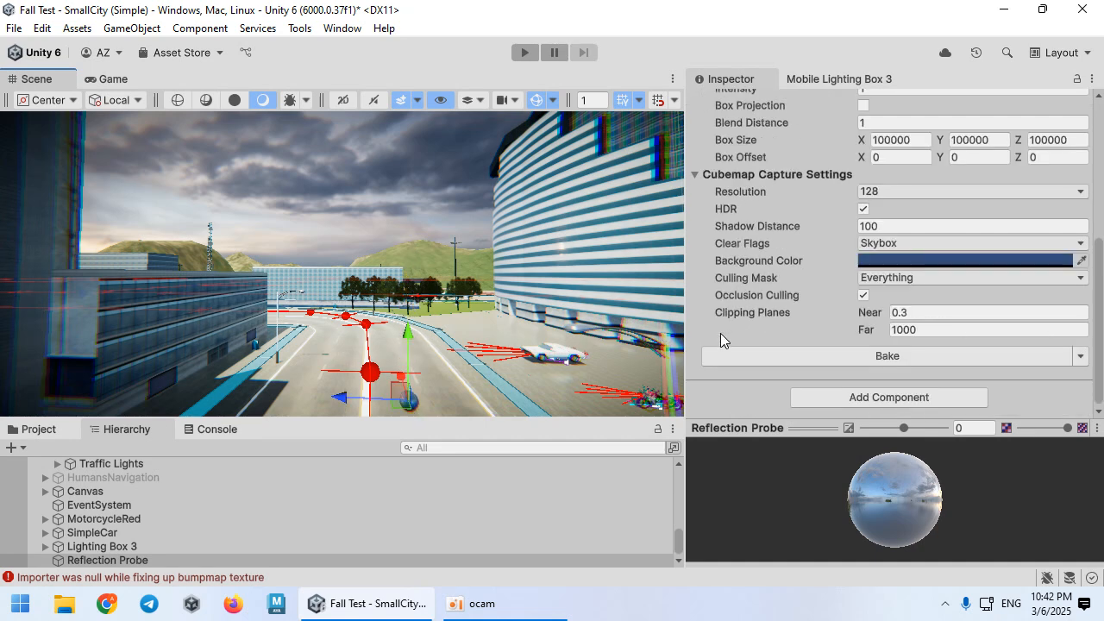
left_click(883, 361)
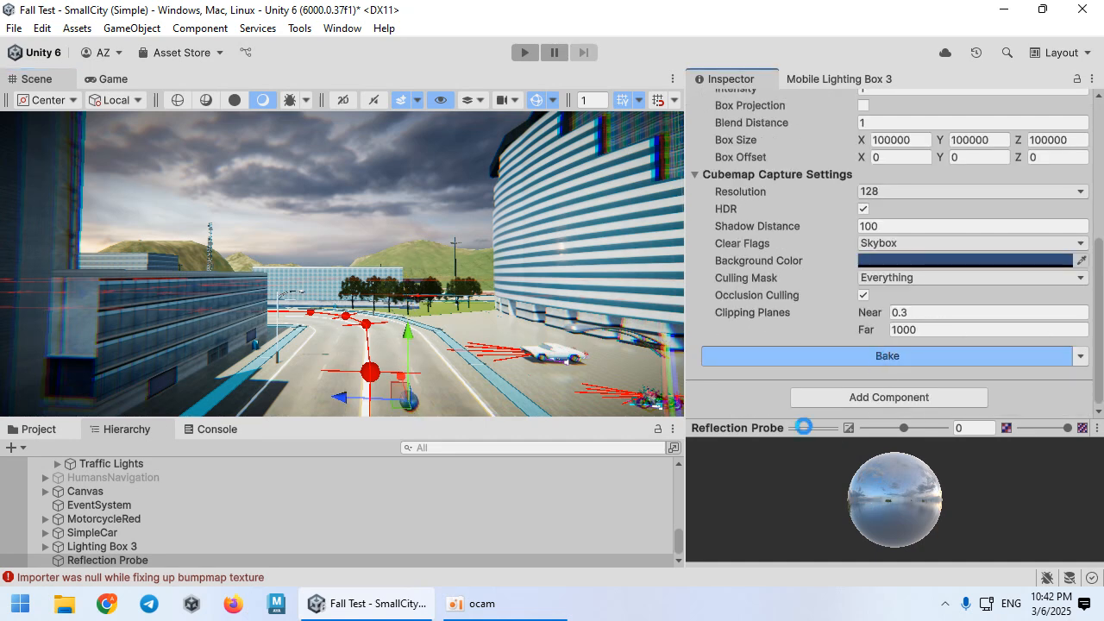
Check the Static setting of the sidewalk, and make the parent SmallCity object and all its children static
right_click_drag(560, 309, 525, 363)
left_click(474, 327)
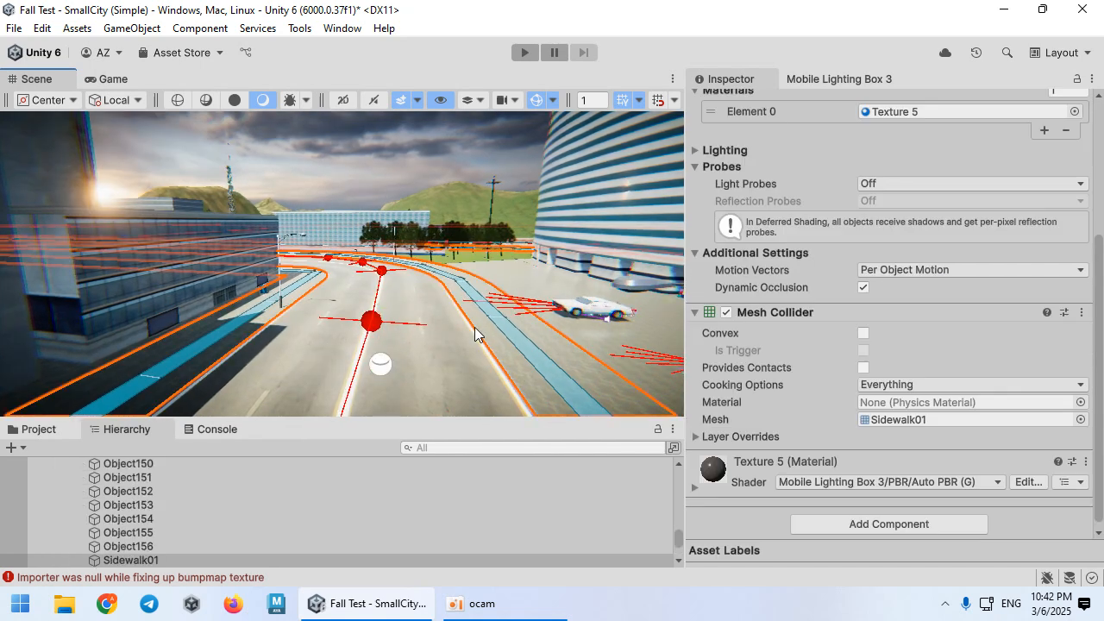
scroll(863, 155, "up", 5)
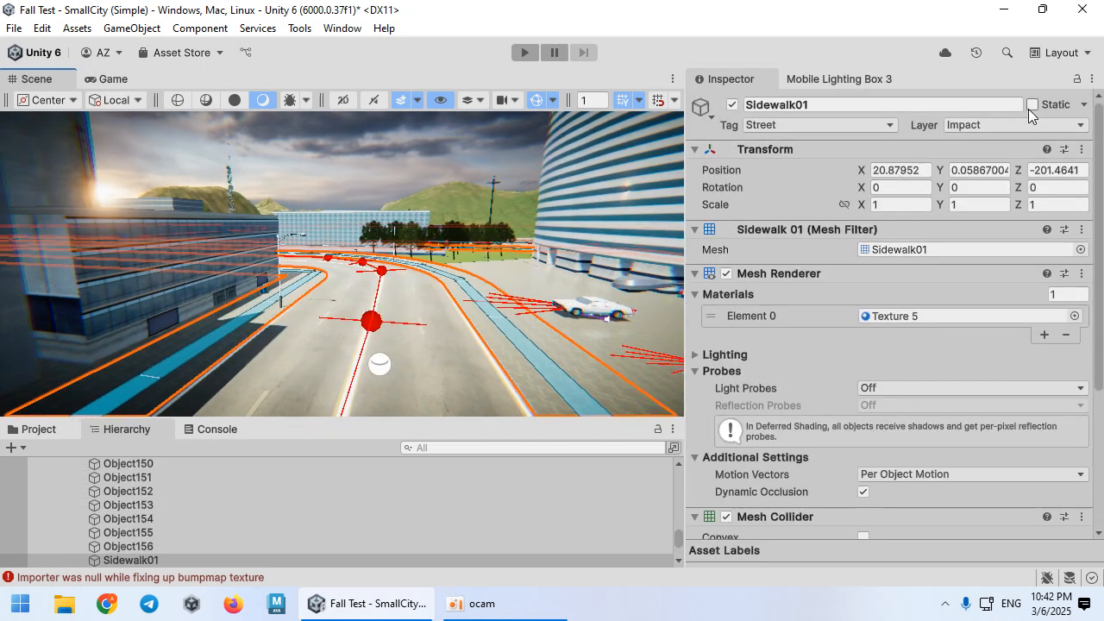
scroll(130, 477, "up", 15)
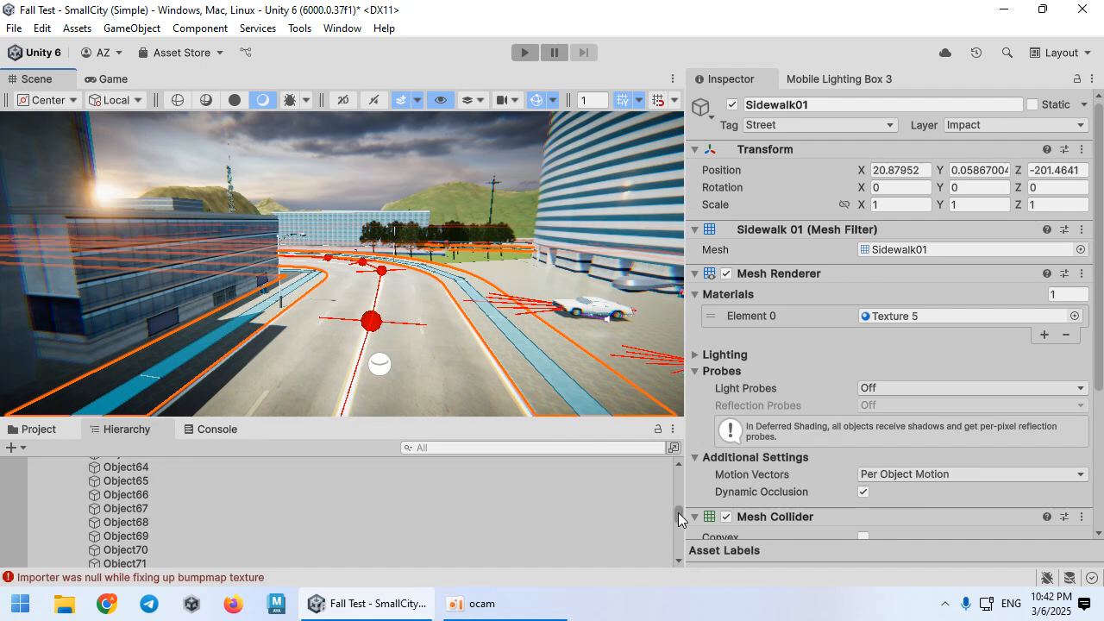
left_click_drag(678, 518, 432, 465)
left_click(238, 520)
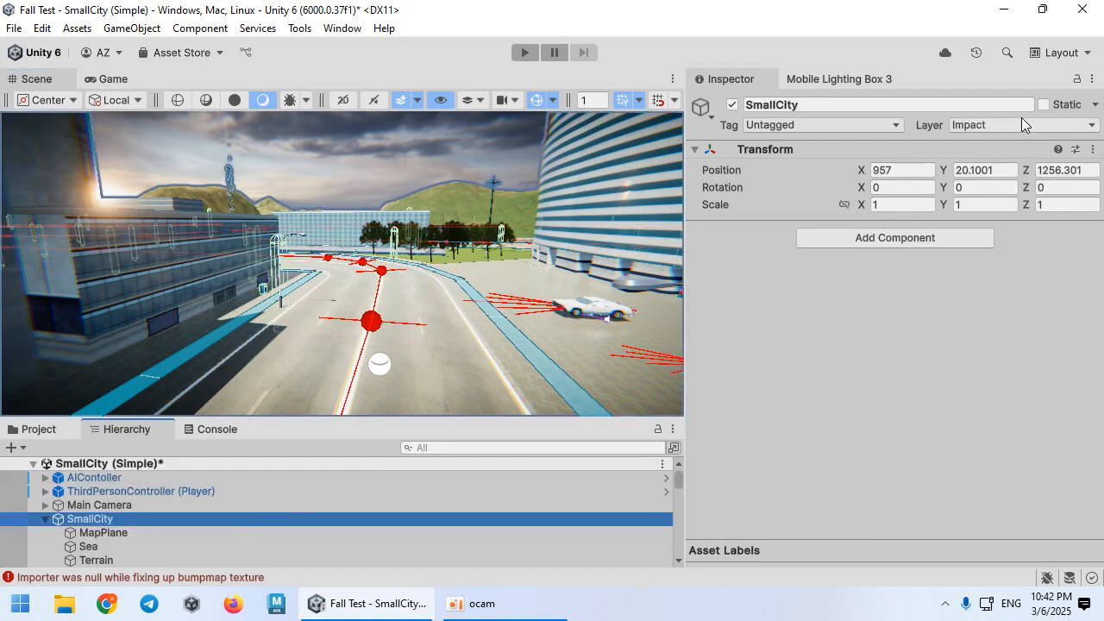
left_click(1043, 104)
left_click(516, 337)
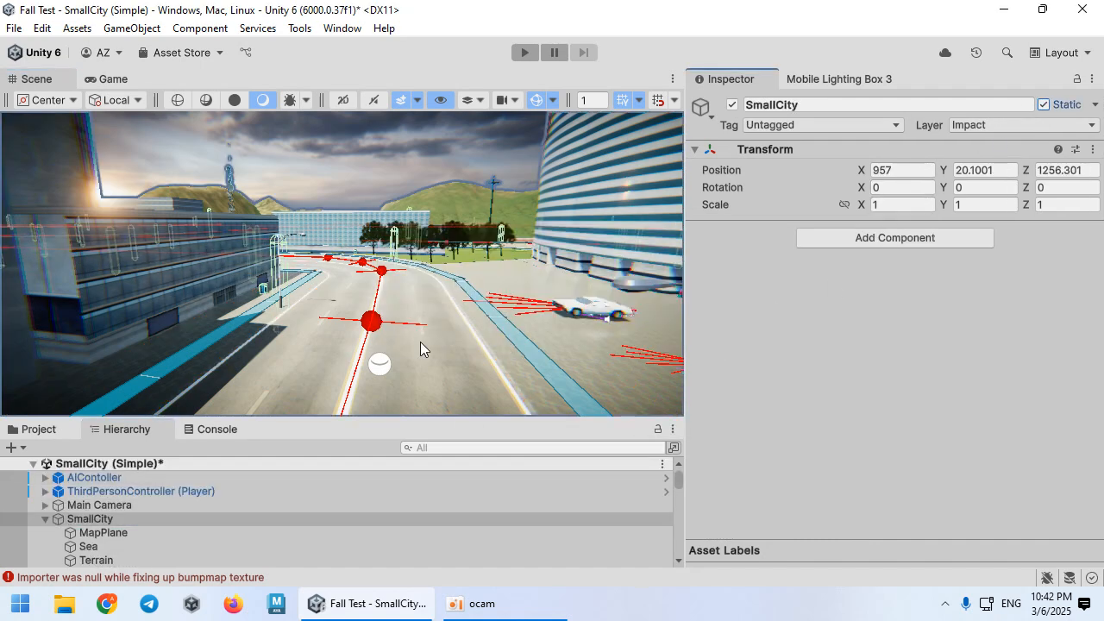
Rebake the reflection probe with the static city and inspect its cubemap preview
left_click(372, 326)
right_click_drag(394, 320, 357, 291)
left_click(360, 307)
scroll(776, 344, "down", 5)
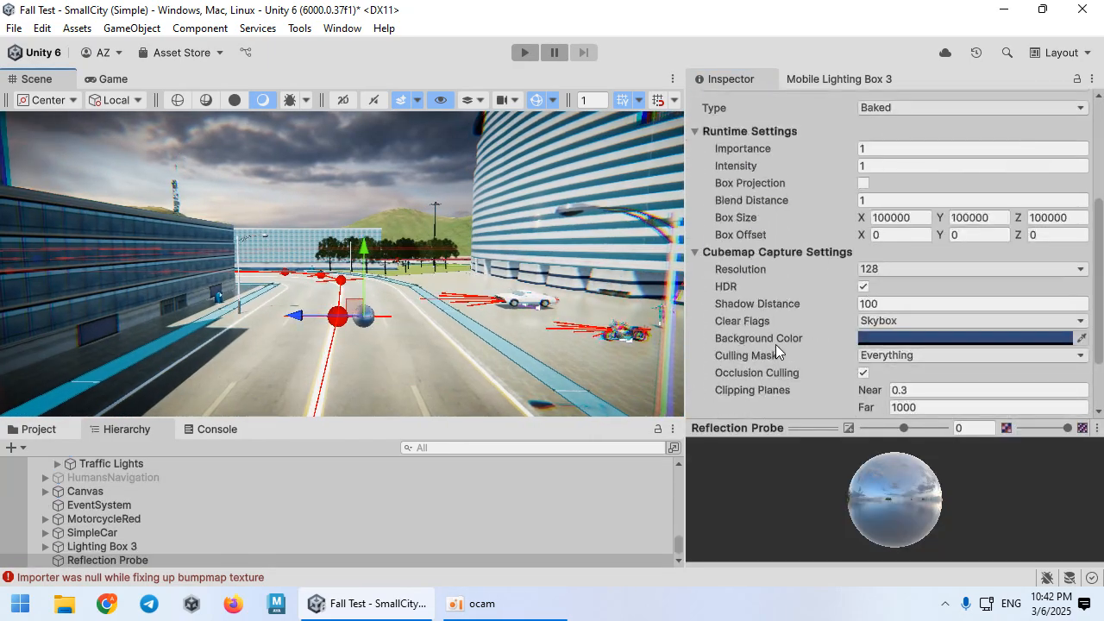
scroll(776, 344, "down", 2)
left_click(849, 358)
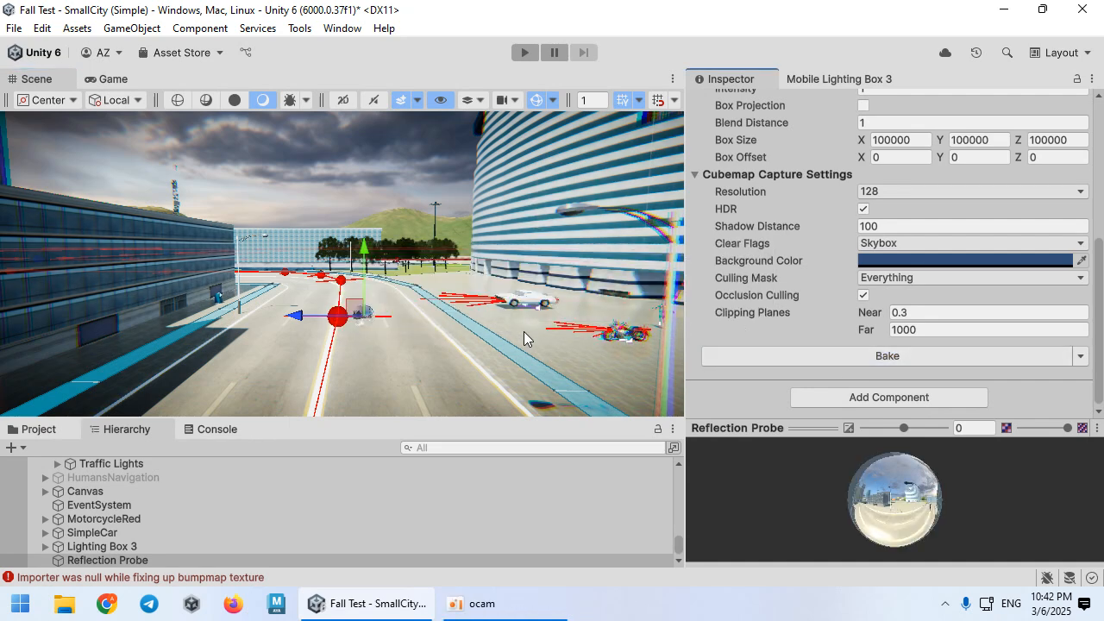
right_click_drag(523, 331, 524, 332)
key("w")
left_click_drag(903, 499, 880, 500)
Turn off Static for the SmallCity object and all its children
scroll(255, 507, "up", 4)
scroll(255, 509, "up", 5)
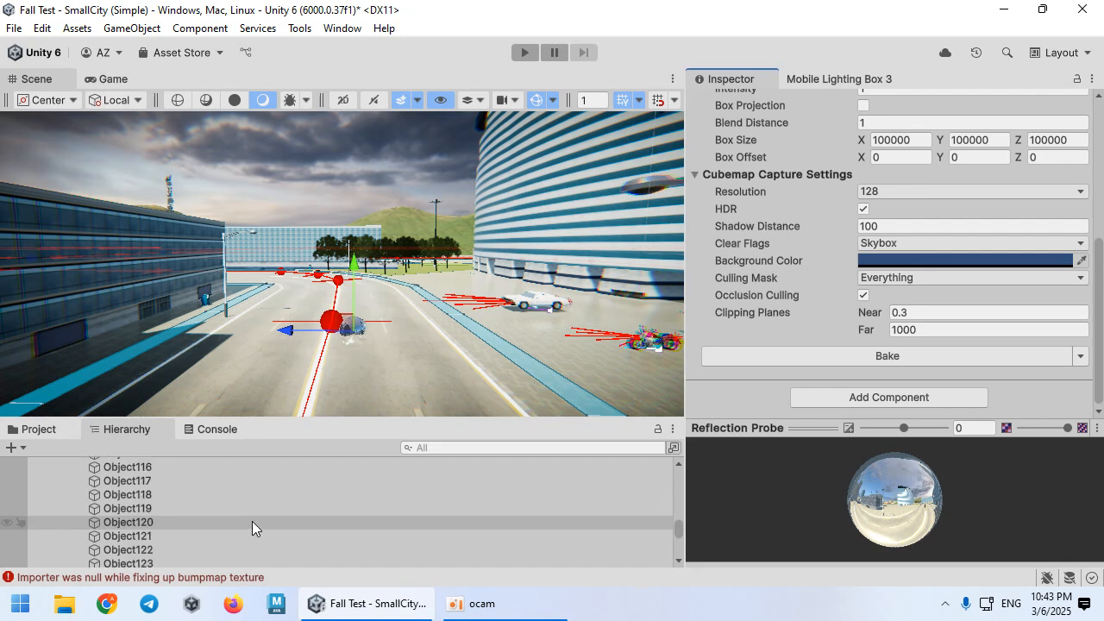
left_click_drag(678, 532, 678, 472)
left_click(249, 519)
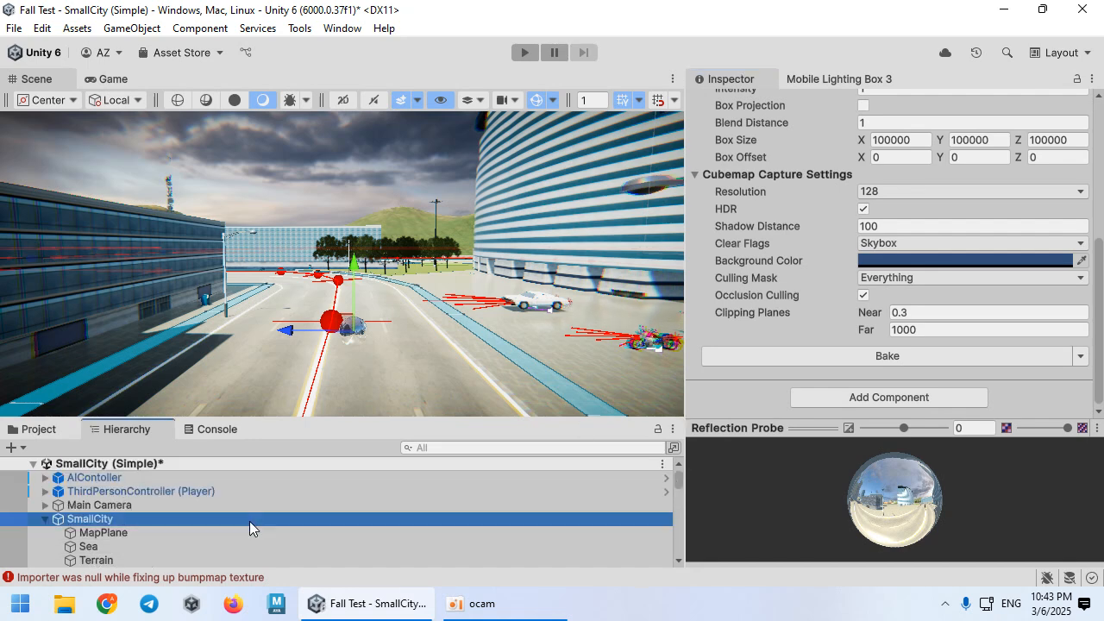
left_click(1043, 104)
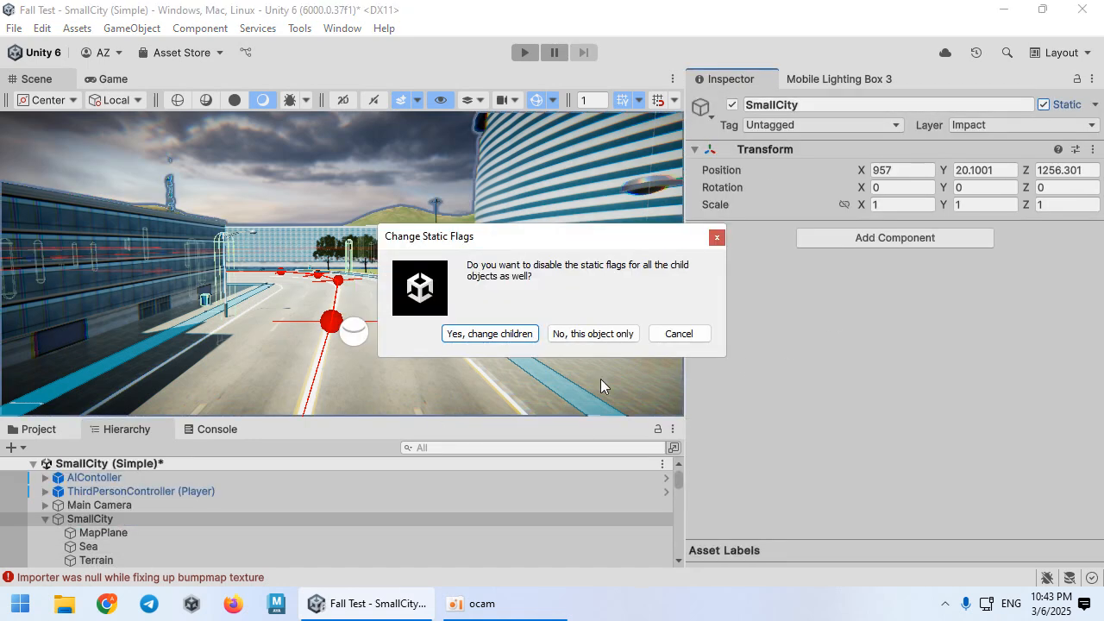
left_click(490, 334)
Check the city's look in the Scene and Game views and start Play mode
right_click_drag(510, 342, 473, 89)
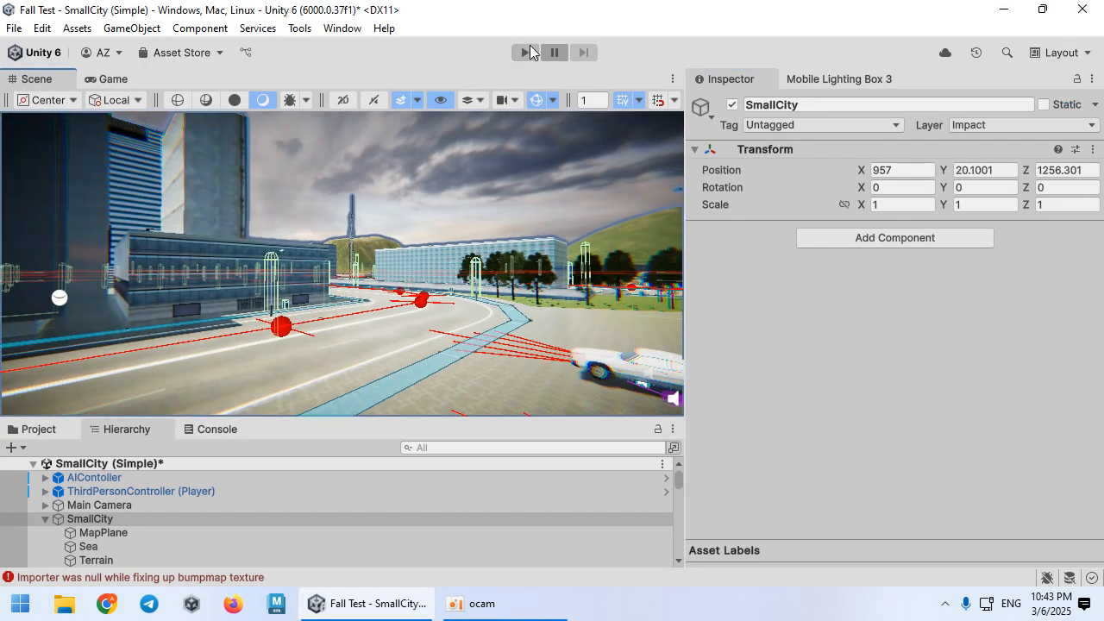
left_click(150, 80)
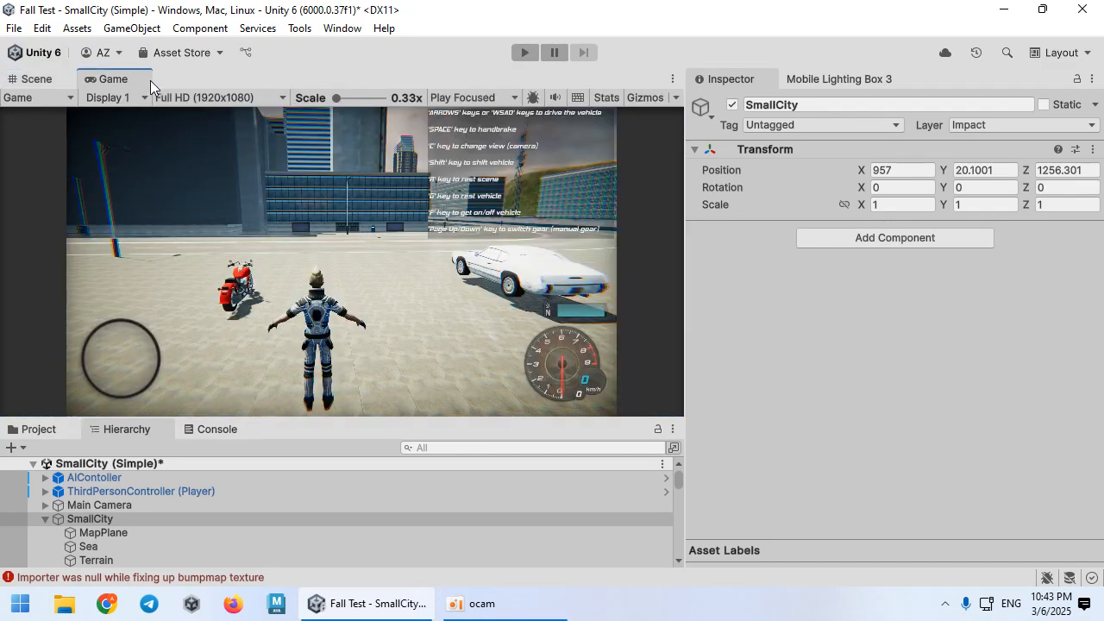
left_click(58, 82)
right_click_drag(477, 261, 674, 324)
right_click_drag(490, 356, 1039, 211)
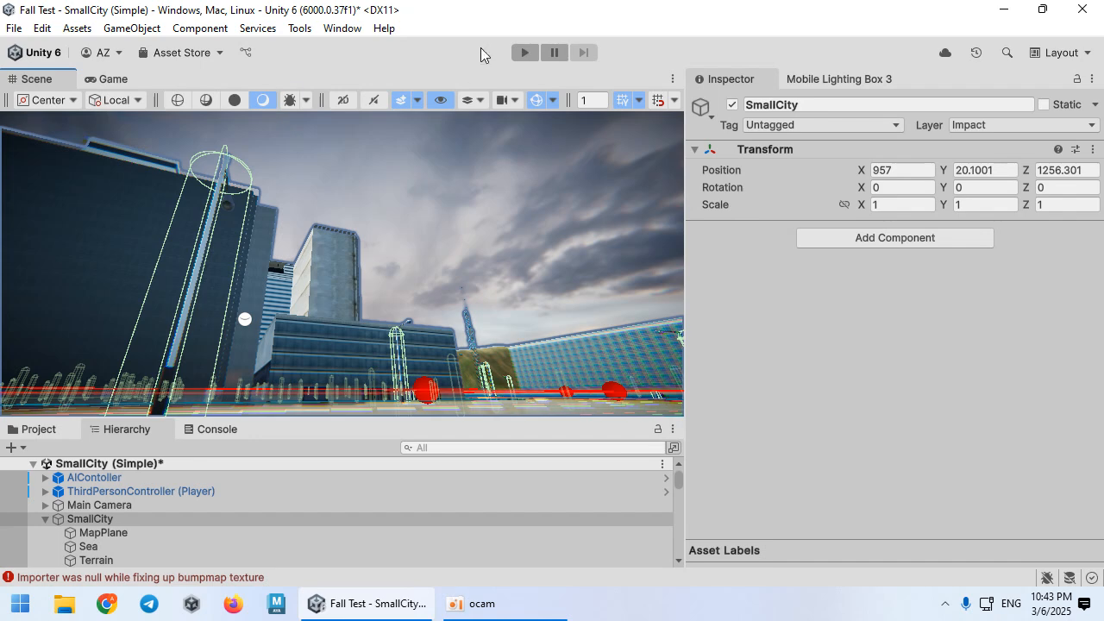
left_click(520, 51)
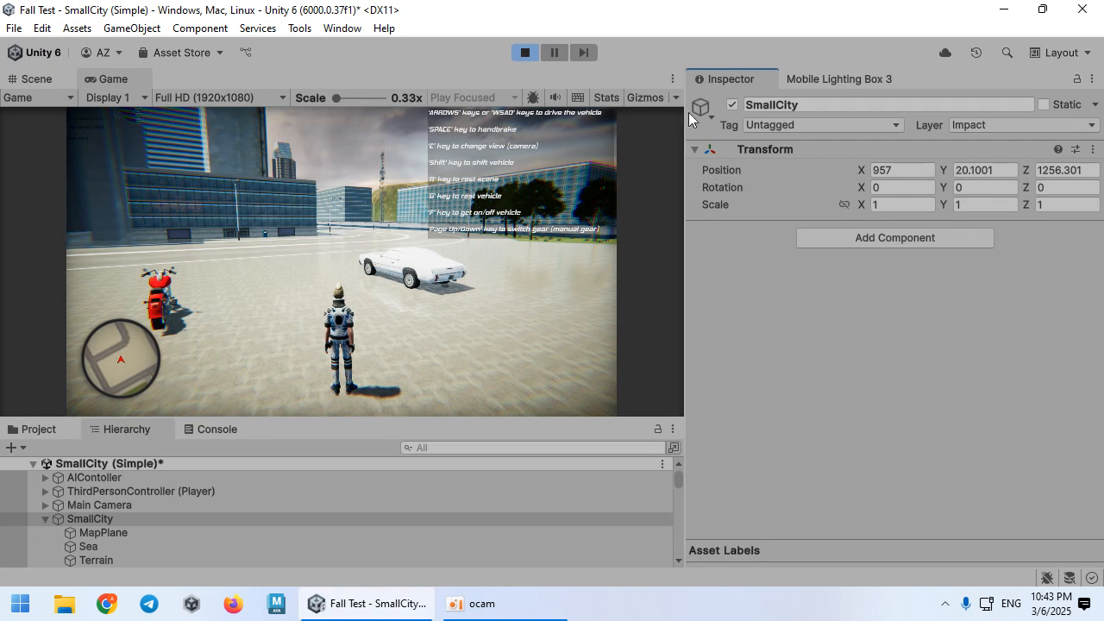
Try several HDRI cubemaps in Mobile Lighting Box 3, settle on kloppenheim_06_puresky and check the sky in both views
left_click(830, 79)
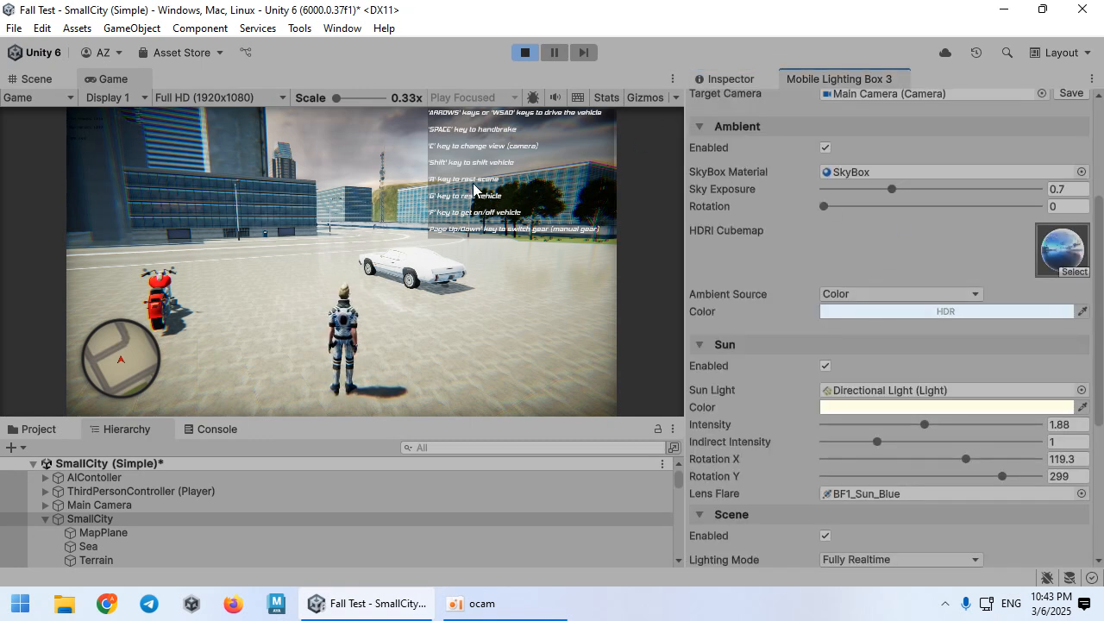
left_click(1069, 273)
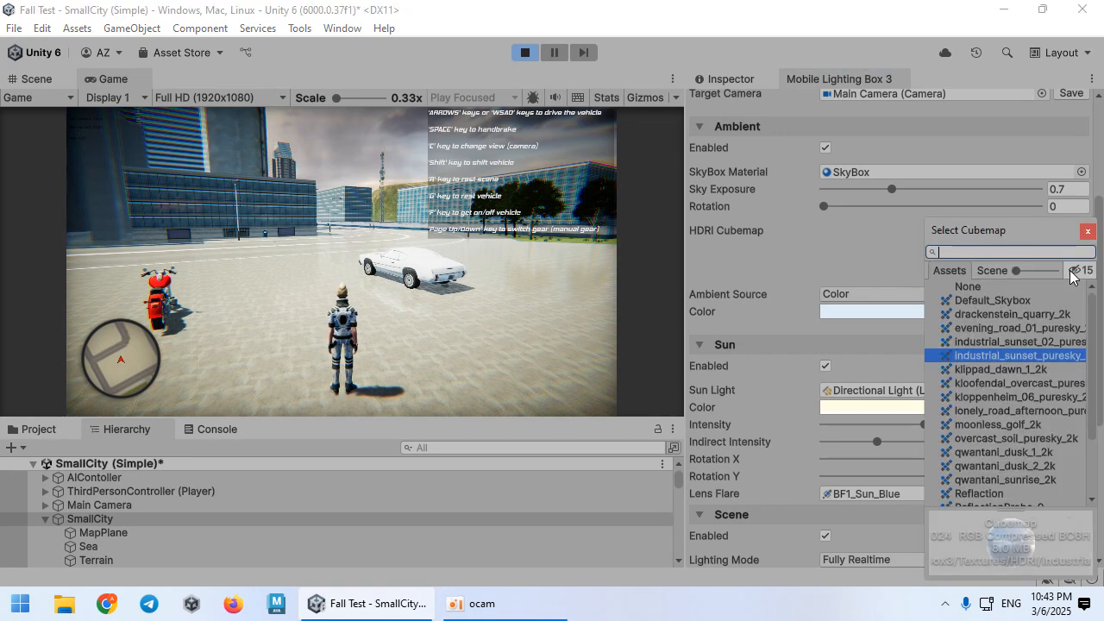
left_click(1001, 329)
left_click(999, 353)
left_click(1003, 338)
left_click(996, 382)
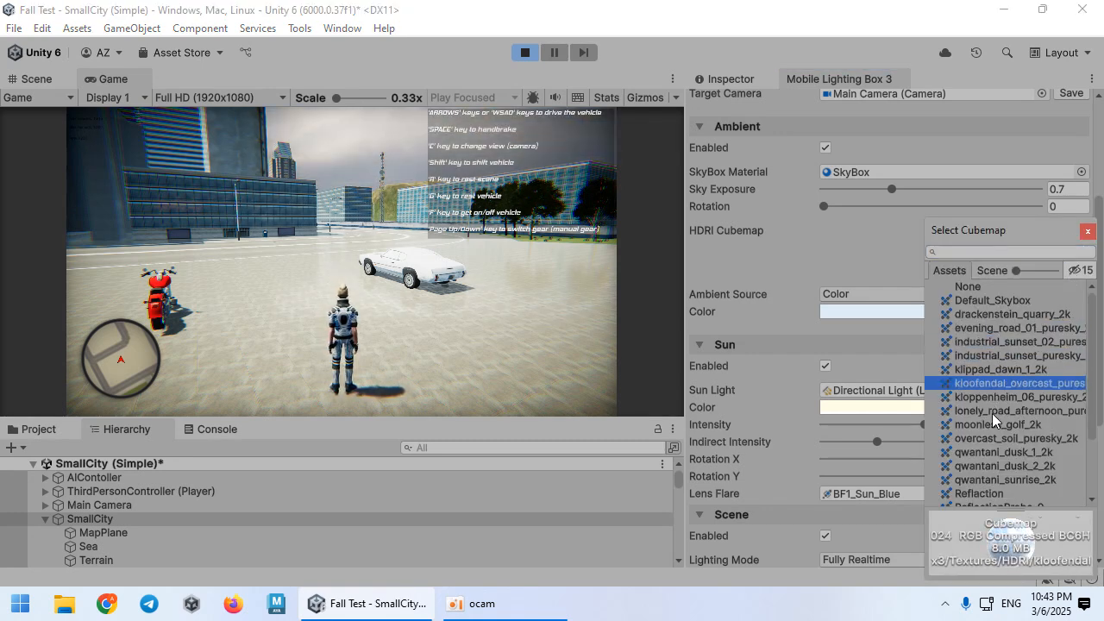
left_click(991, 438)
left_click(995, 400)
left_click(66, 82)
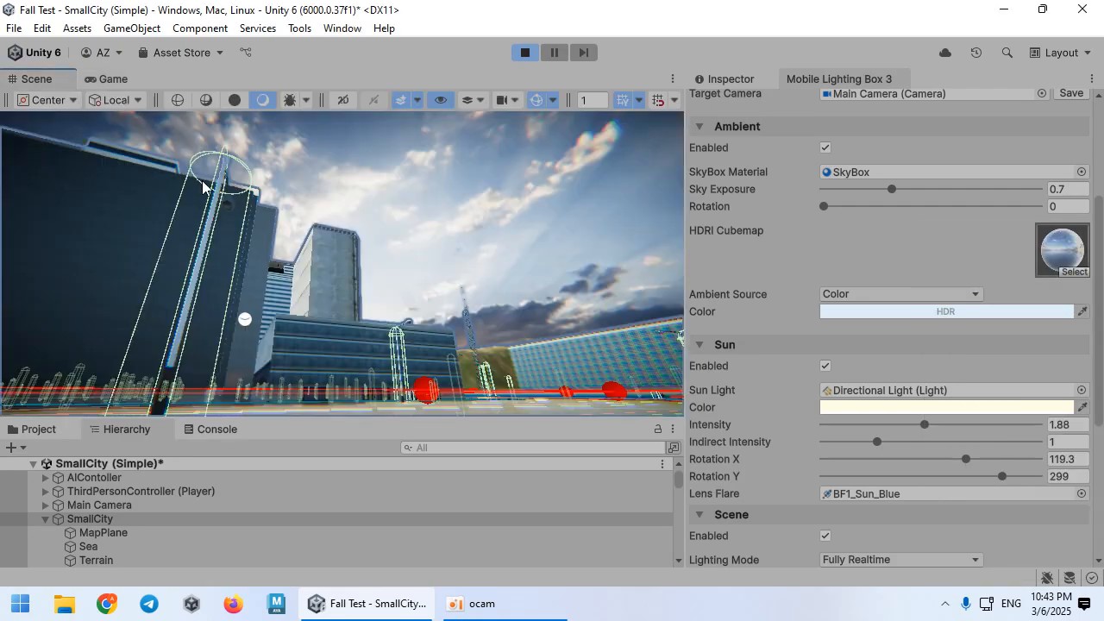
right_click_drag(204, 185, 203, 114)
left_click(112, 79)
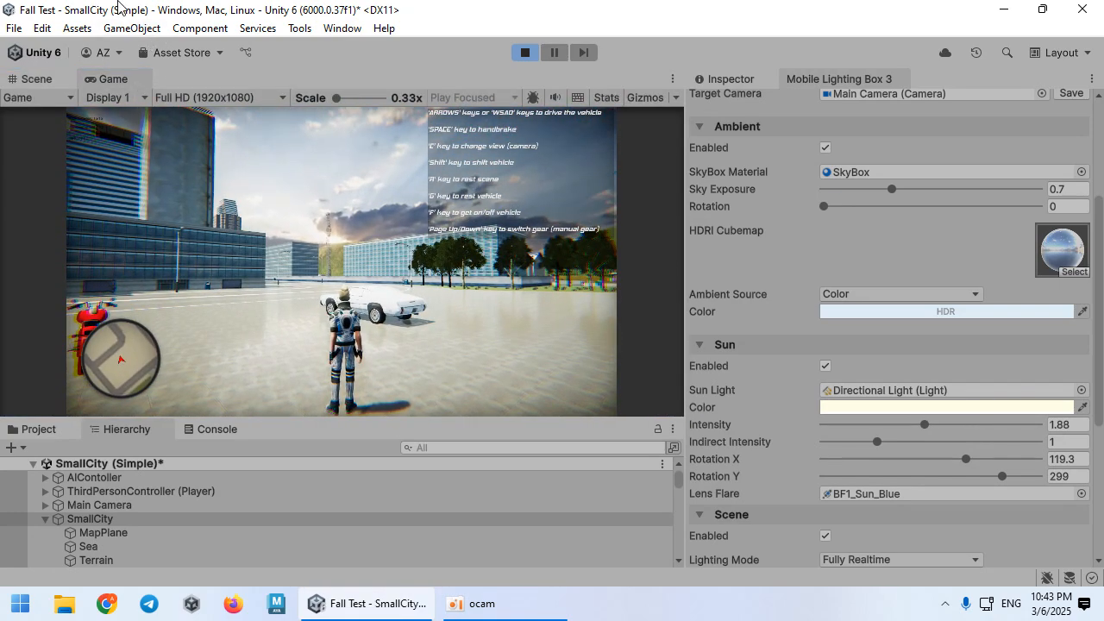
Set Sky Exposure to 0.916 and Rotation to 127, and use Skybox as the Ambient Source with Sky Intensity 1.45
mouse_move(892, 189)
left_mouse_down()
mouse_move(923, 187)
mouse_move(867, 187)
mouse_move(908, 190)
mouse_move(879, 180)
mouse_move(891, 175)
left_mouse_up()
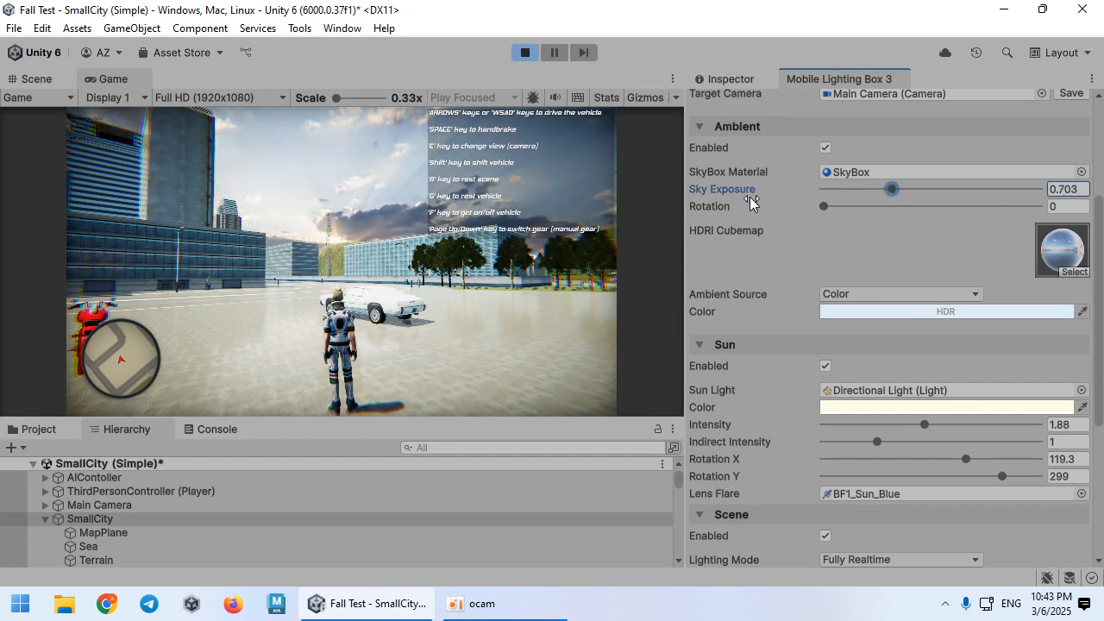
left_click_drag(828, 207, 916, 191)
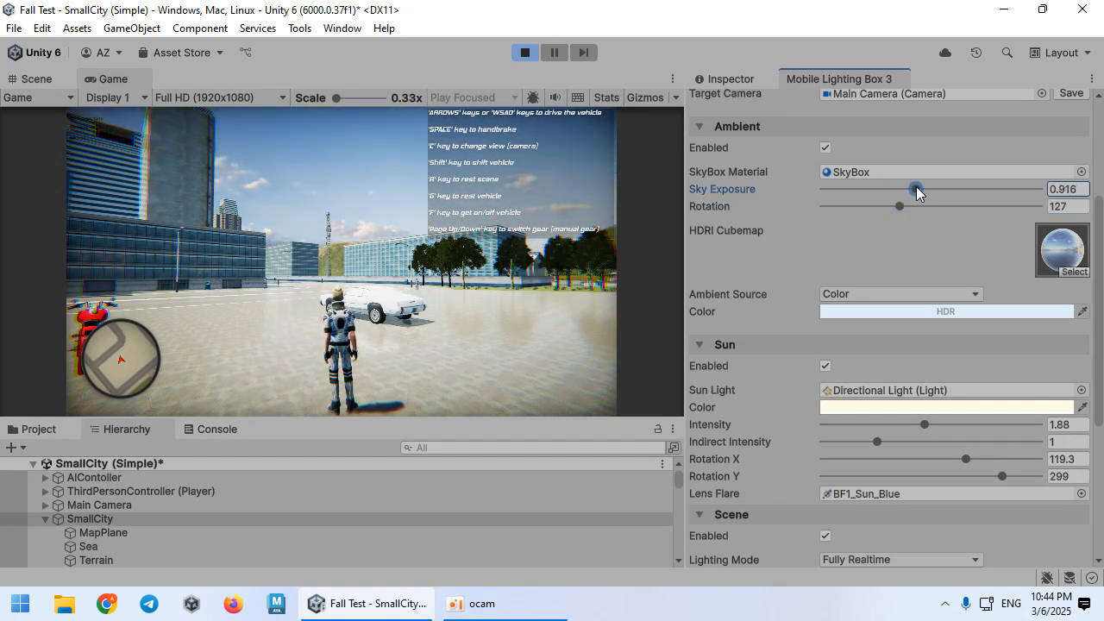
left_click(881, 293)
left_click(876, 310)
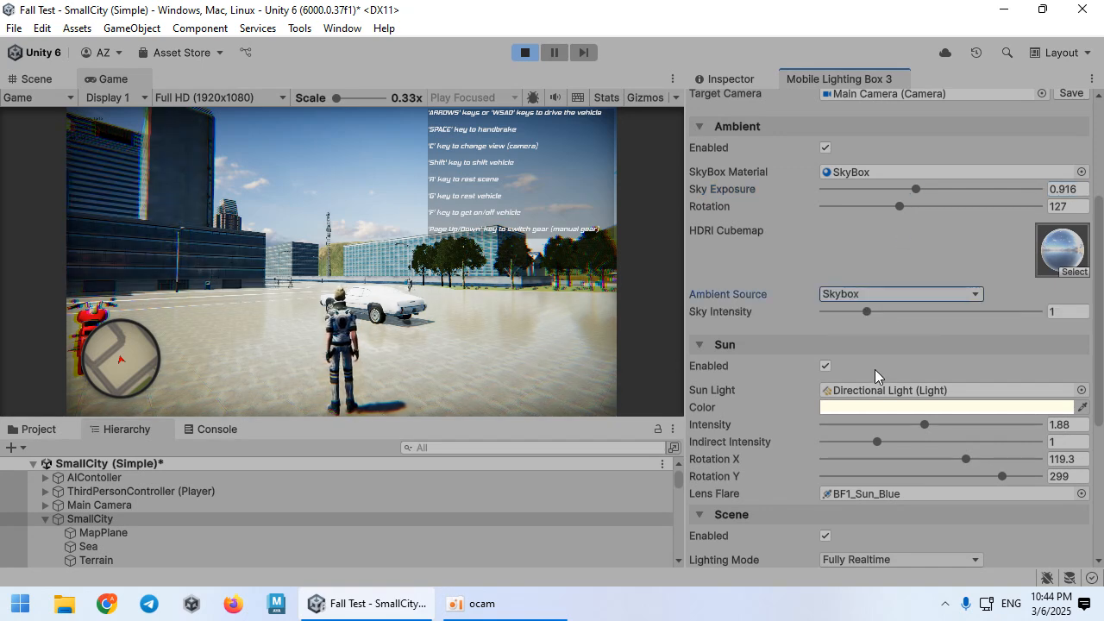
mouse_move(877, 316)
left_mouse_down()
mouse_move(912, 313)
mouse_move(844, 318)
mouse_move(884, 316)
left_mouse_up()
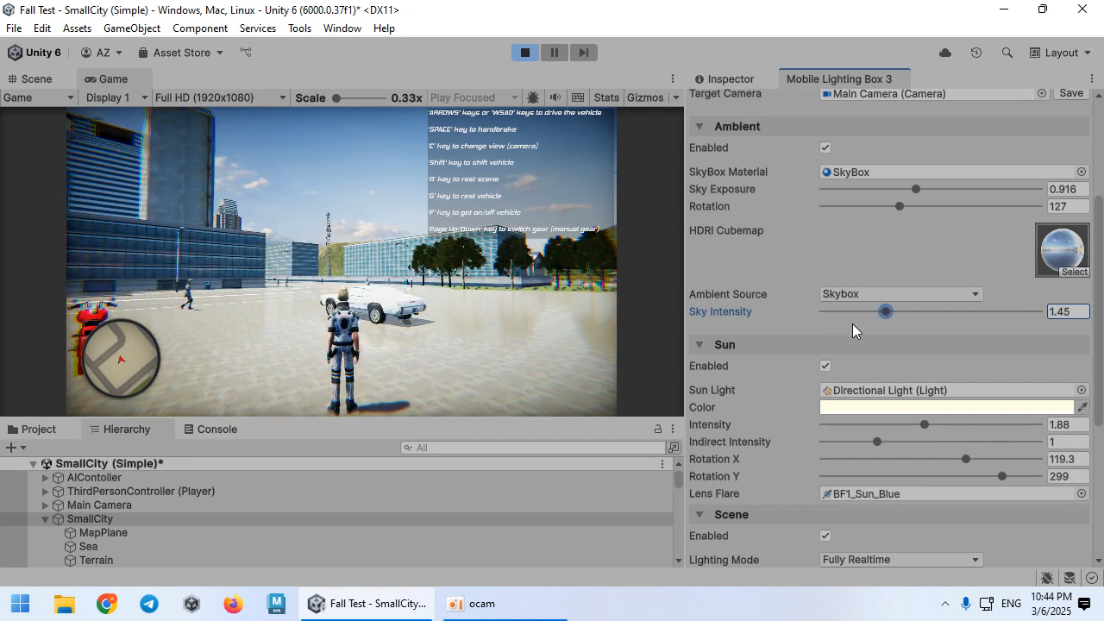
Change the sun color to a warm light orange, FFE3BB, and check the lighting in the Game view
scroll(845, 345, "down", 2)
left_click(898, 358)
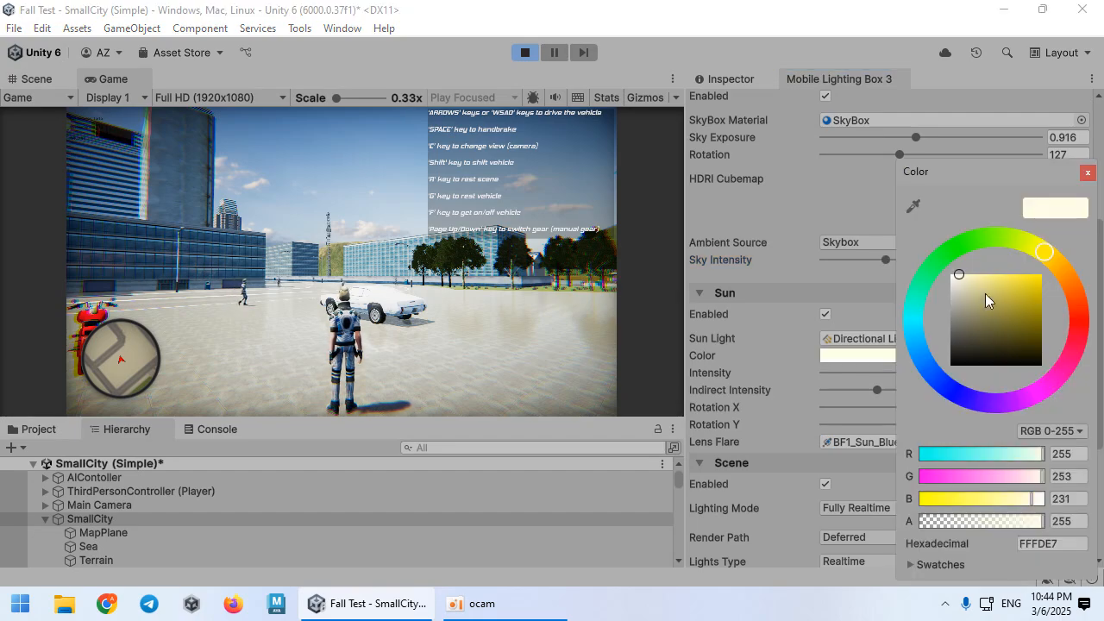
left_click_drag(979, 288, 975, 267)
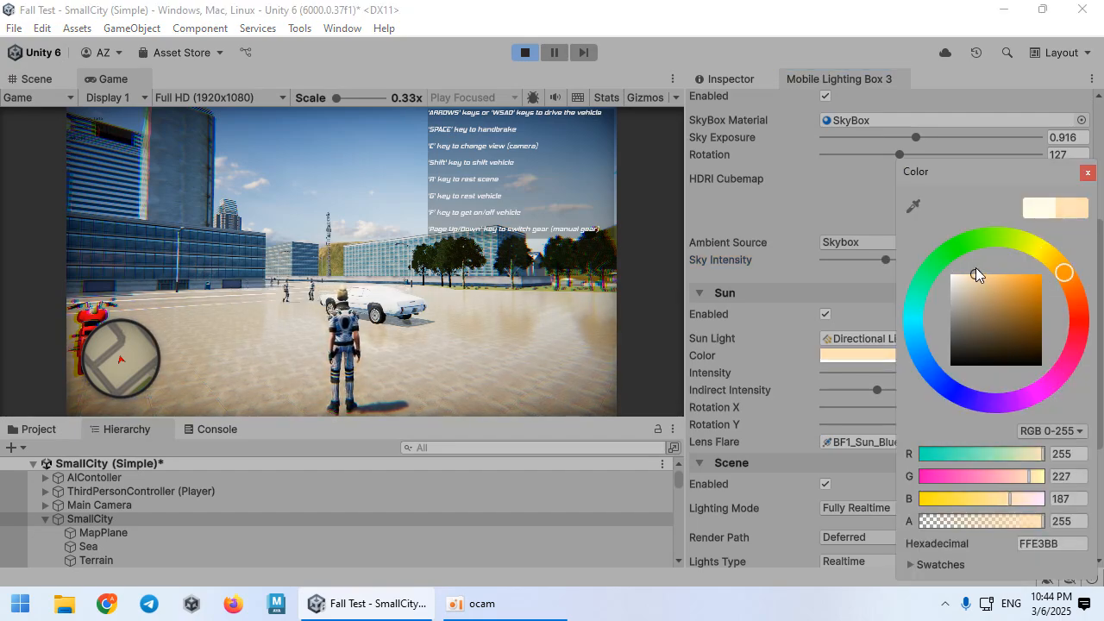
left_click(592, 309)
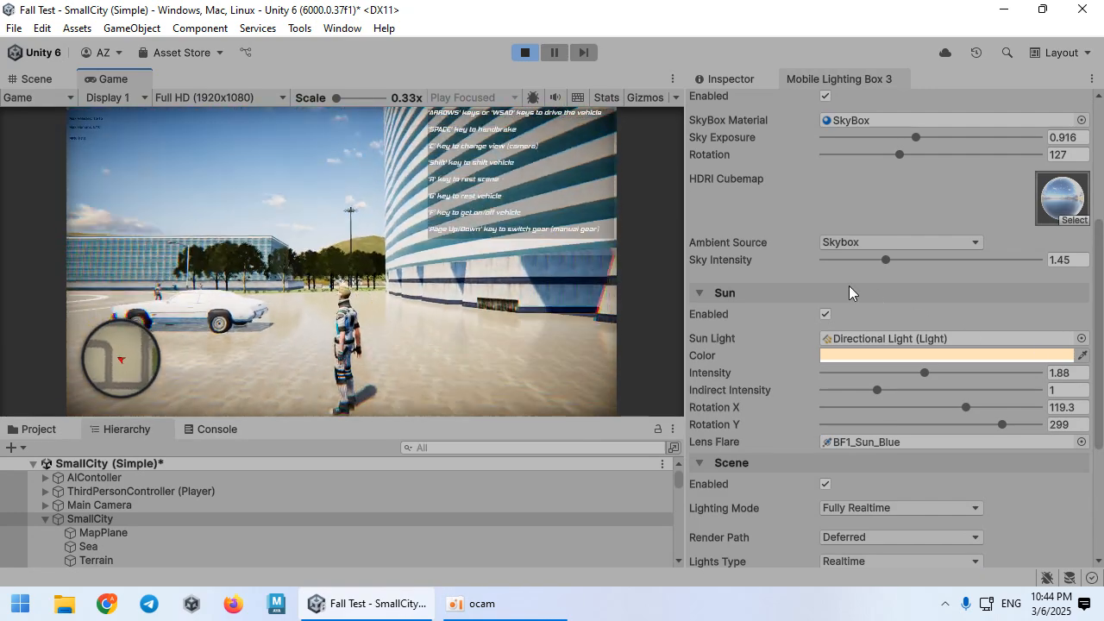
left_click(720, 274)
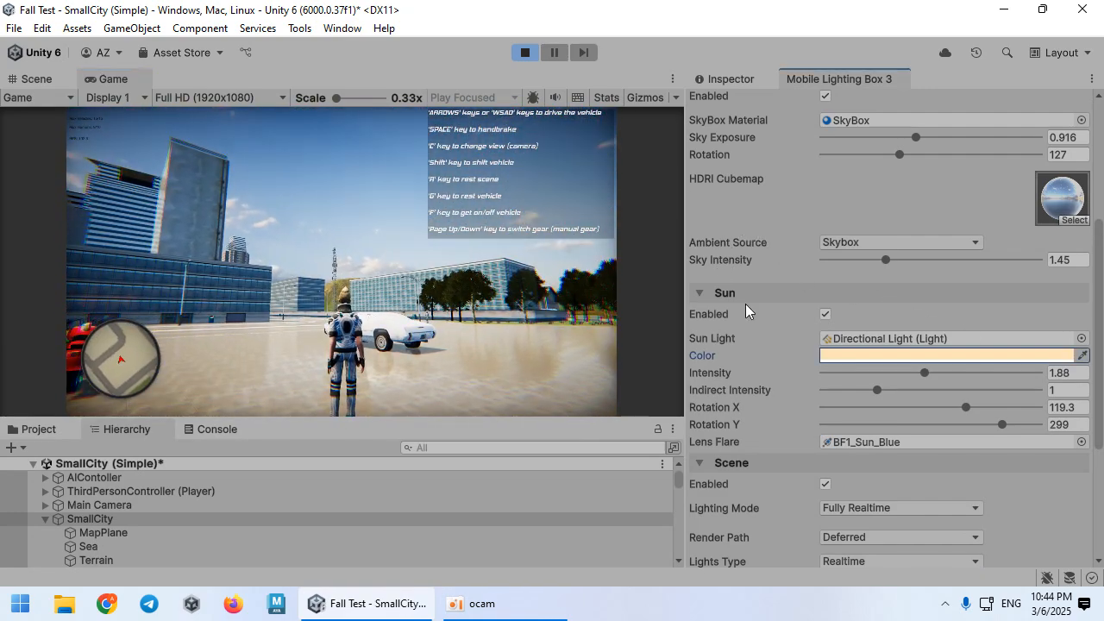
Set the sun's Intensity to 1.83, Rotation Y to 35 and Rotation X to 161.9, and check the low sun in-game
mouse_move(912, 376)
left_mouse_down()
mouse_move(845, 374)
mouse_move(921, 373)
left_mouse_up()
left_click_drag(996, 427, 845, 427)
left_click_drag(986, 410, 1013, 414)
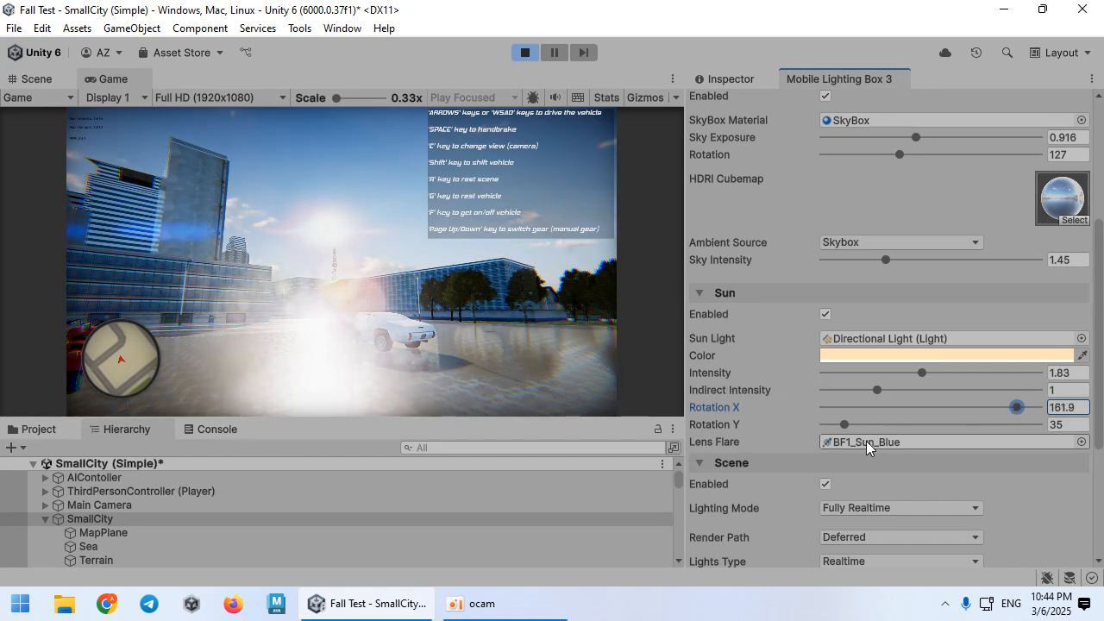
left_click(516, 321)
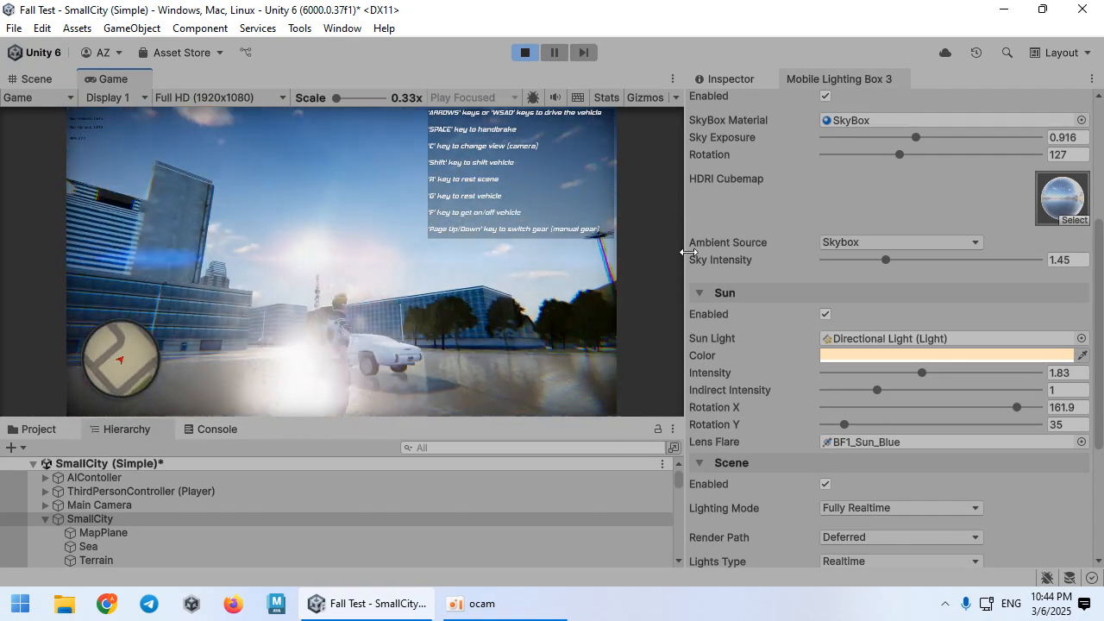
key("w")
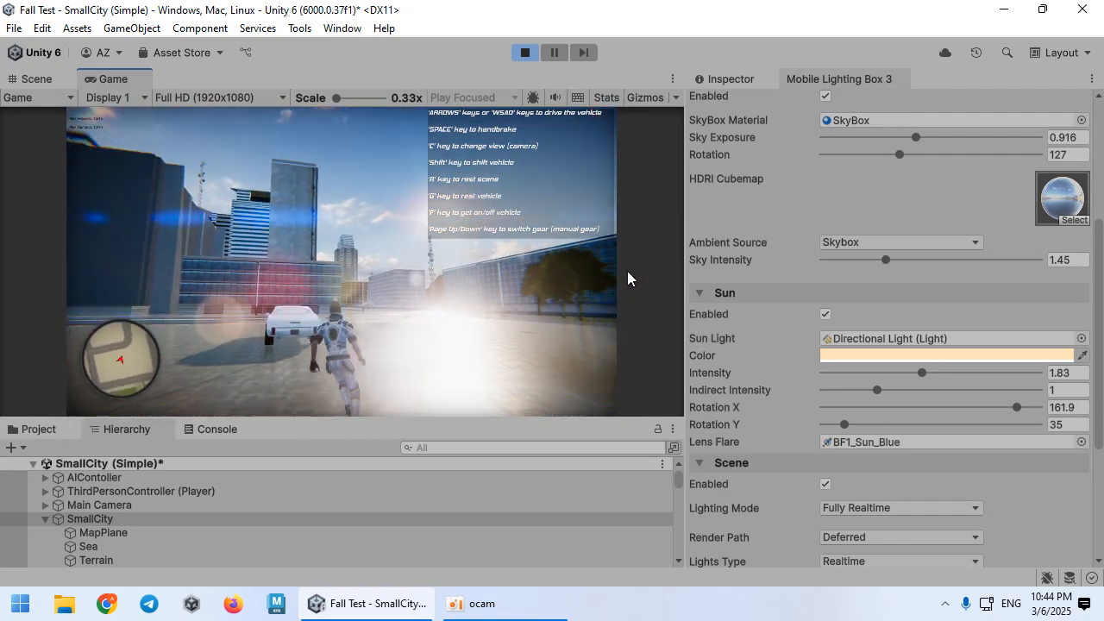
left_click(696, 272)
Lower the sun's Intensity to 1.17 to reduce the glare
scroll(750, 318, "up", 8)
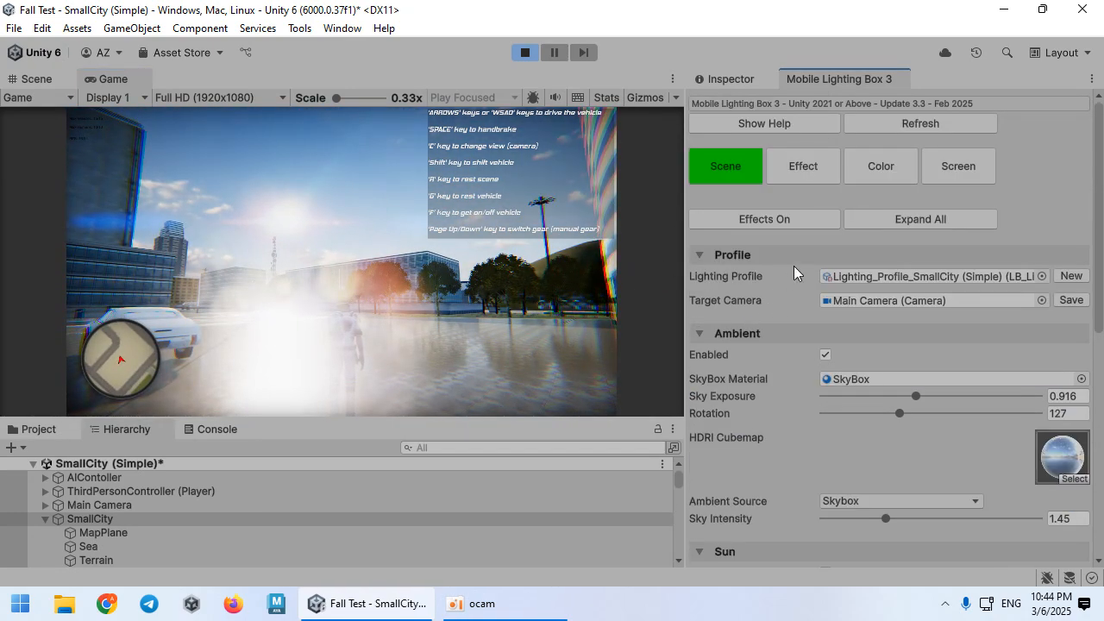
left_click(802, 165)
left_click(729, 164)
scroll(862, 431, "down", 7)
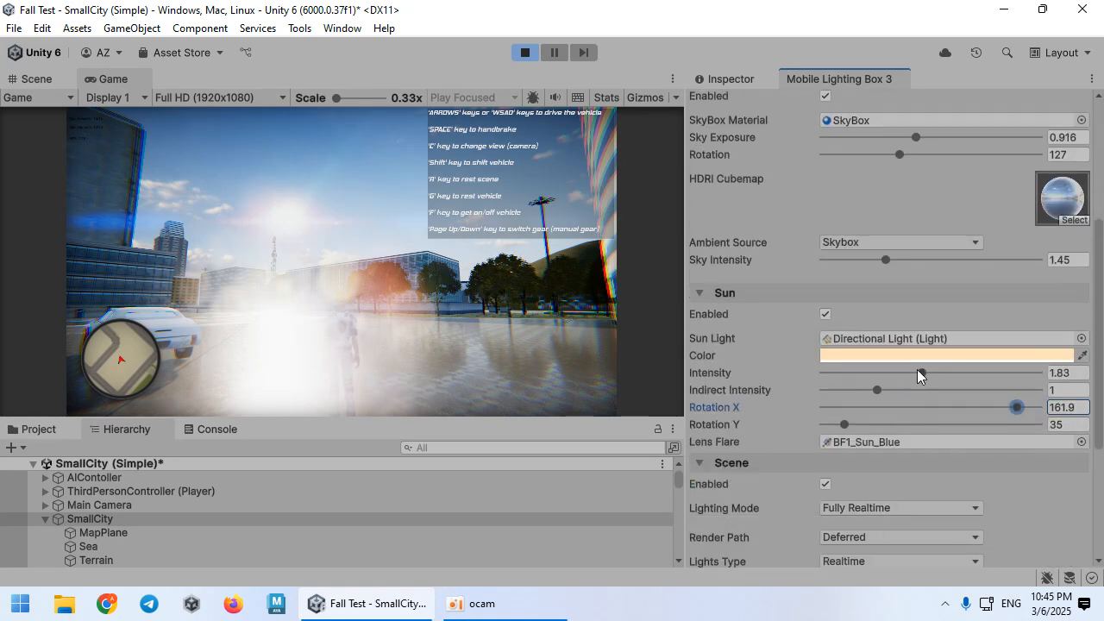
left_click_drag(917, 373, 888, 375)
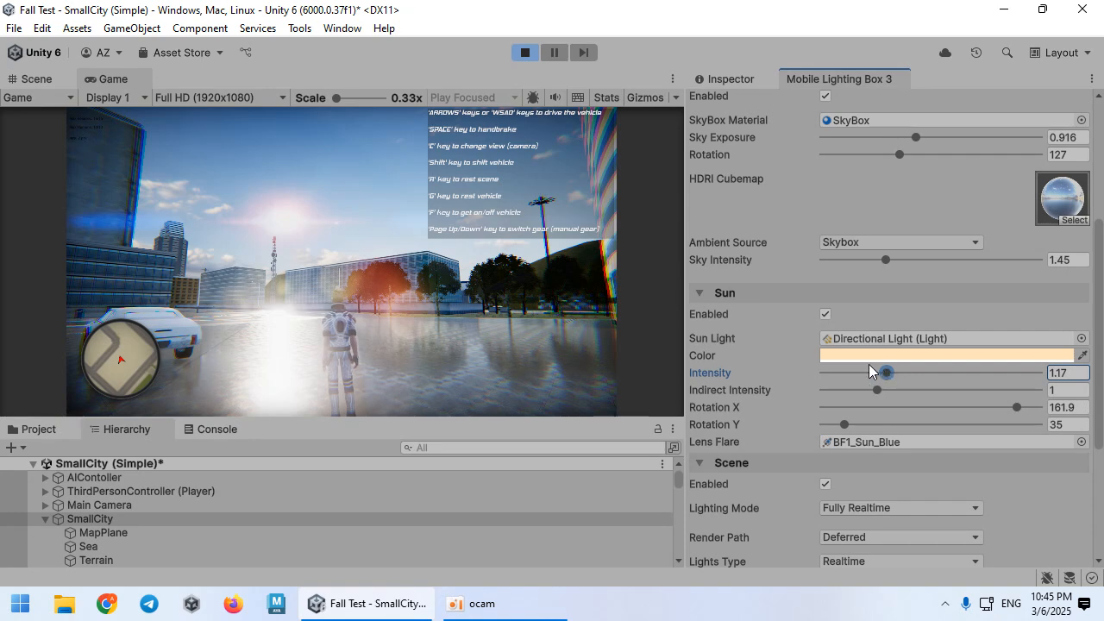
Reduce the Bloom effect's Intensity to 0.397 and check the sun glare in the Game view
scroll(830, 250, "up", 7)
left_click(830, 170)
left_click(767, 304)
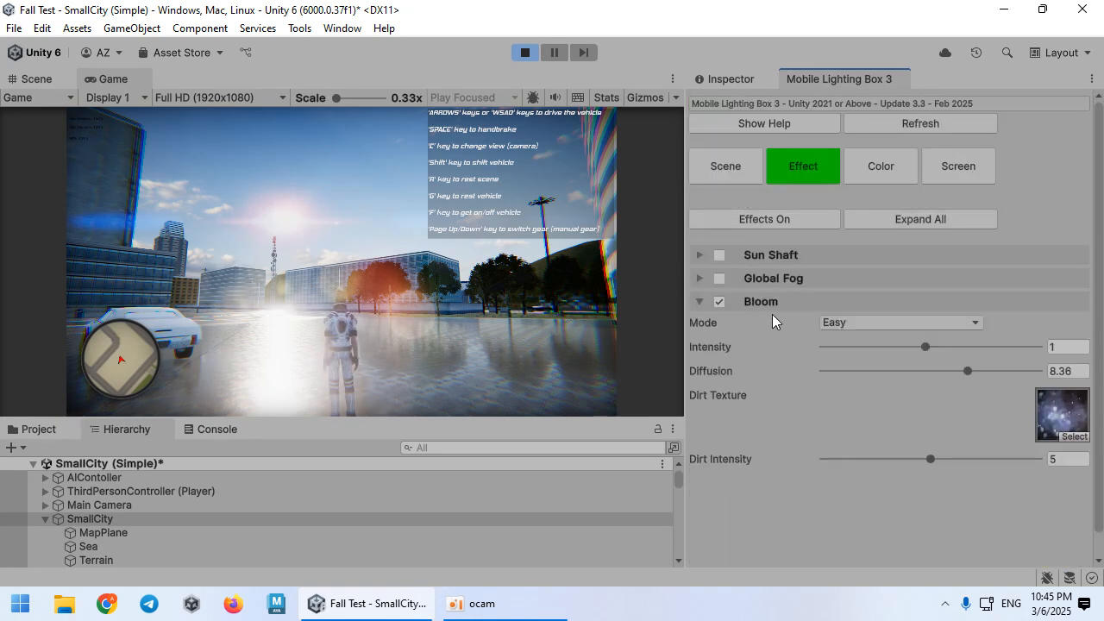
left_click_drag(925, 348, 860, 347)
left_click(539, 320)
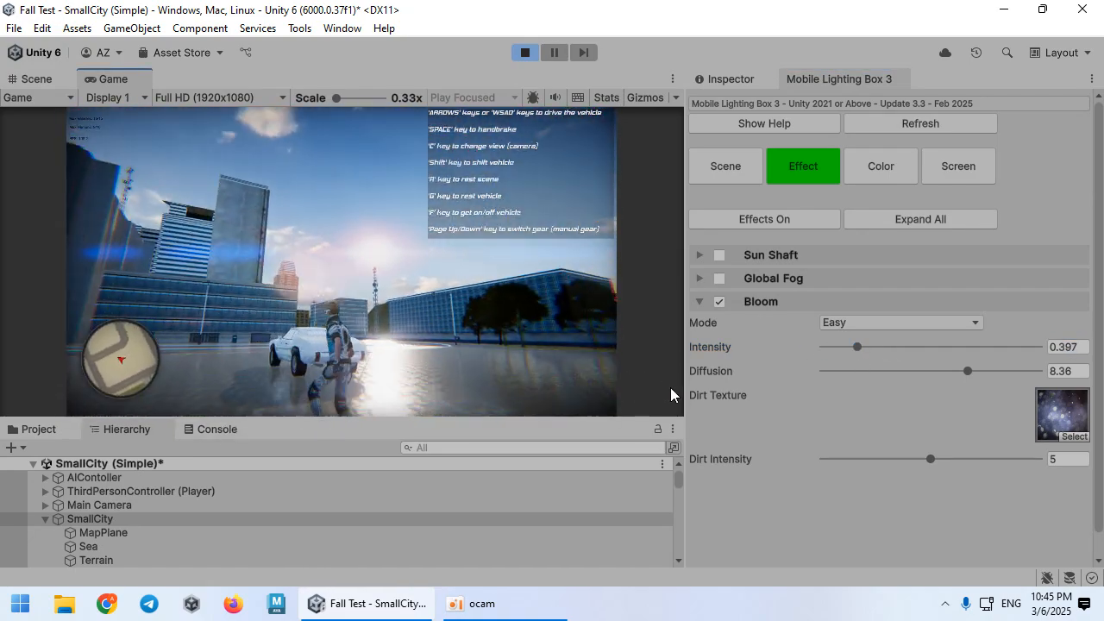
Set the sun's Intensity to 1.48 in the Scene settings of Mobile Lighting Box 3
left_click(727, 175)
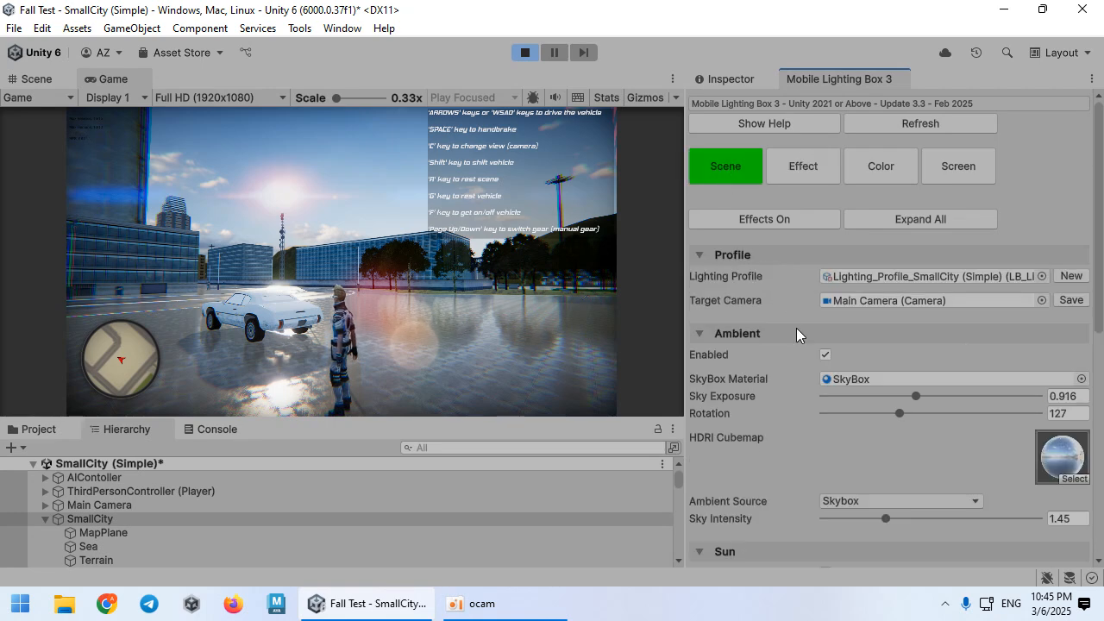
scroll(827, 371, "down", 3)
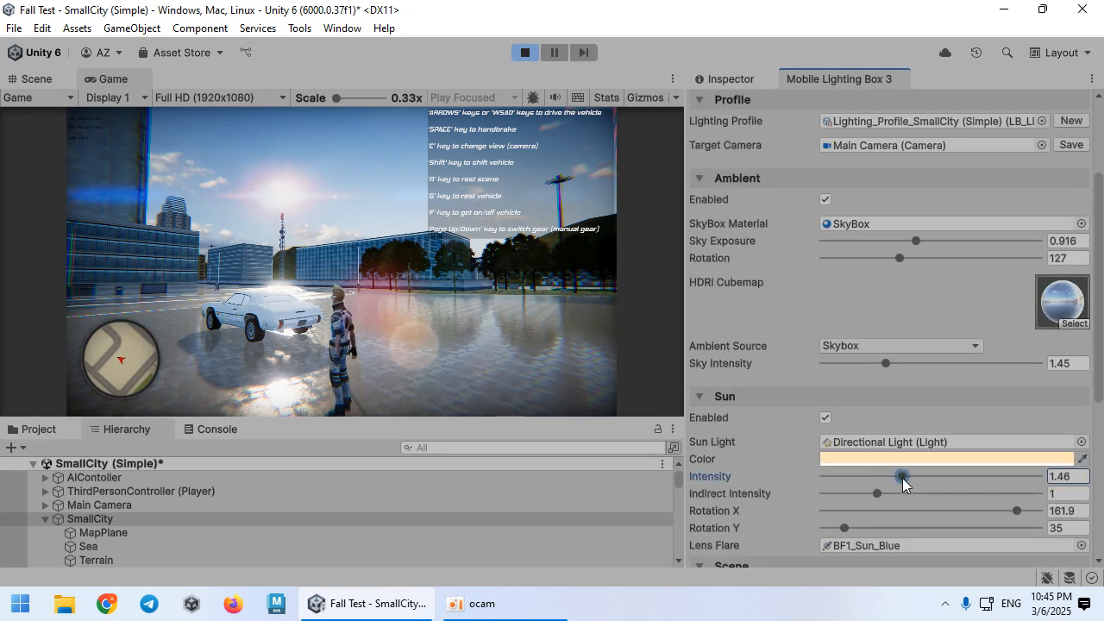
mouse_move(910, 486)
left_mouse_down()
mouse_move(923, 485)
mouse_move(903, 487)
left_mouse_up()
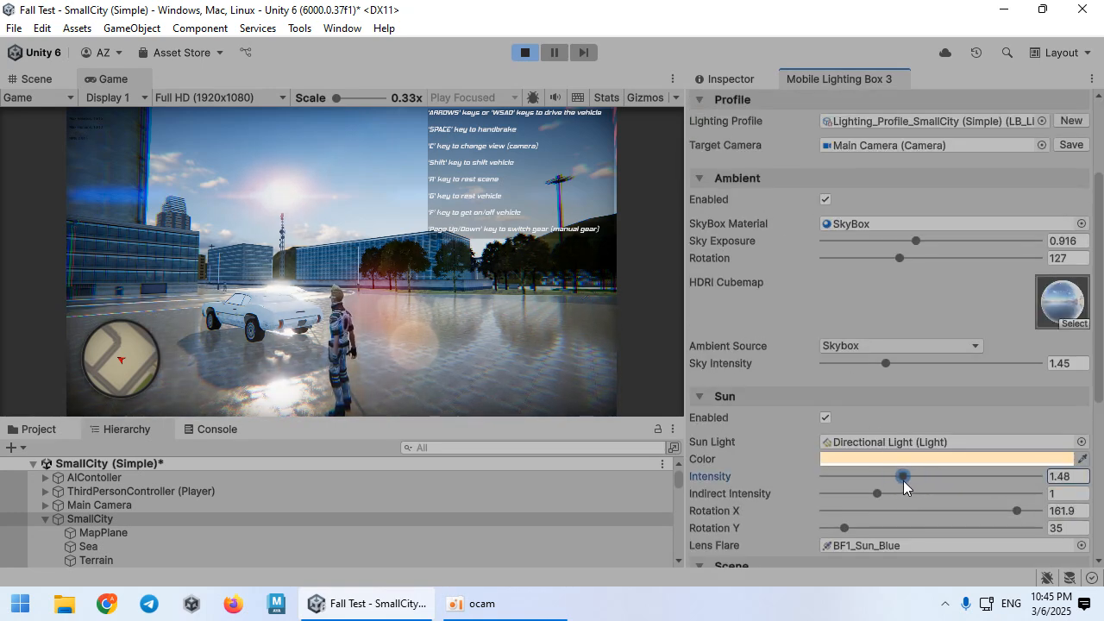
Enable the Global Fog effect, look over the whole city in the Scene view and expand the fog settings
scroll(886, 414, "up", 3)
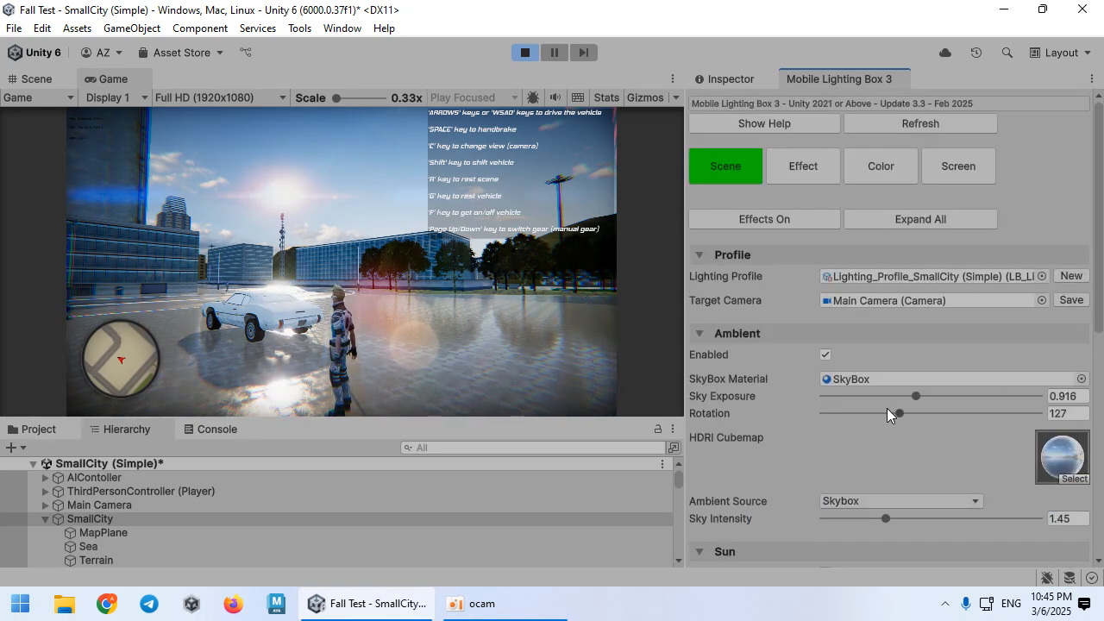
left_click(819, 177)
left_click(722, 277)
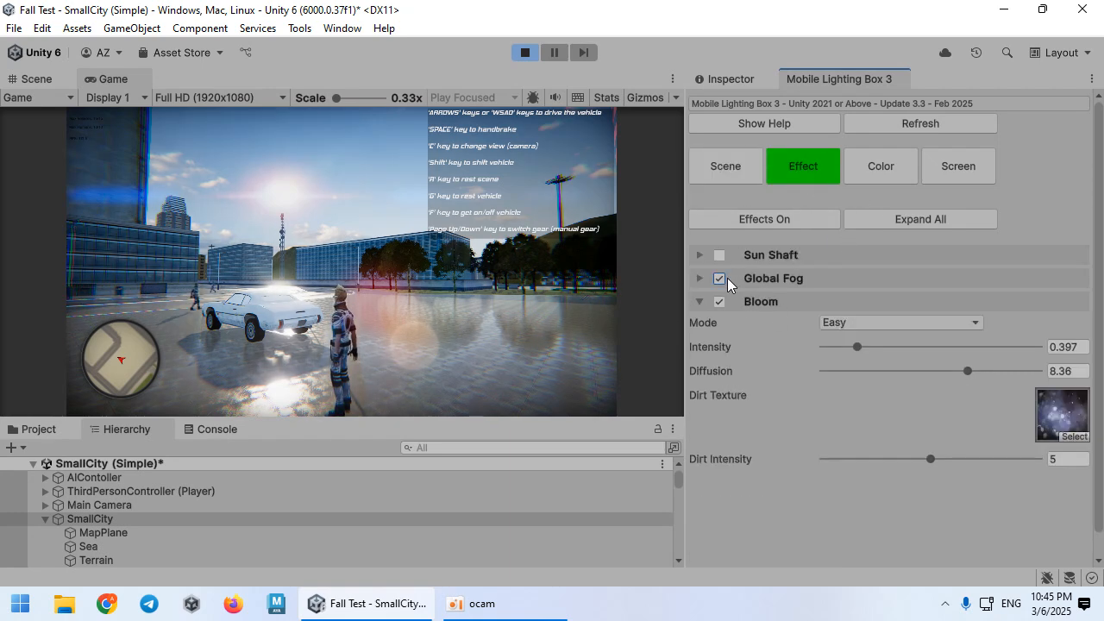
left_click(58, 82)
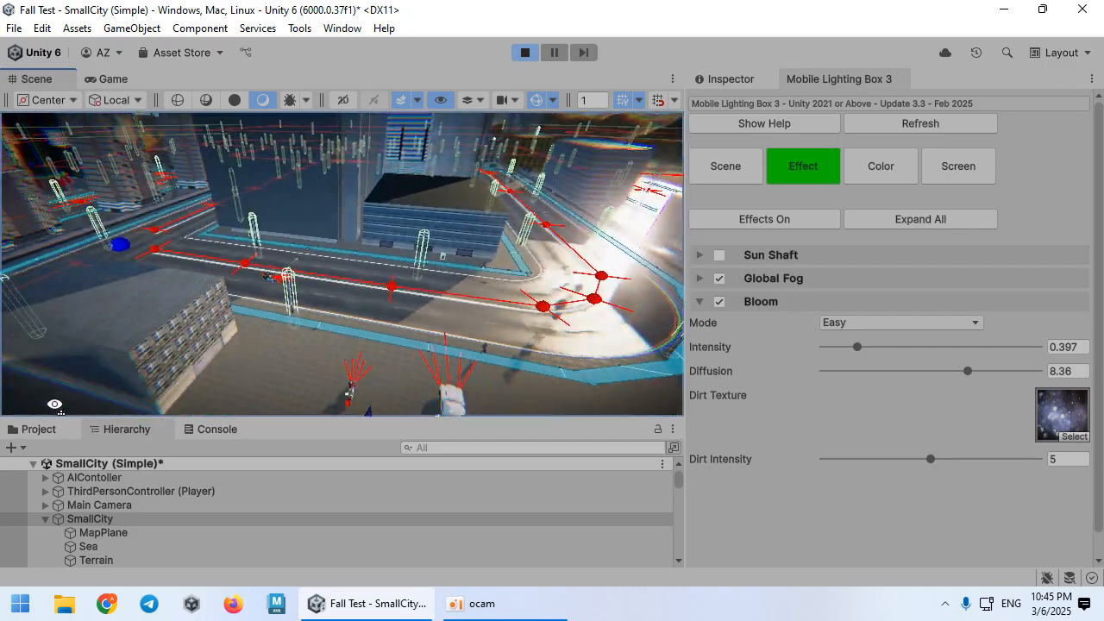
right_click_drag(10, 440, 642, 350)
key("w")
left_click(802, 280)
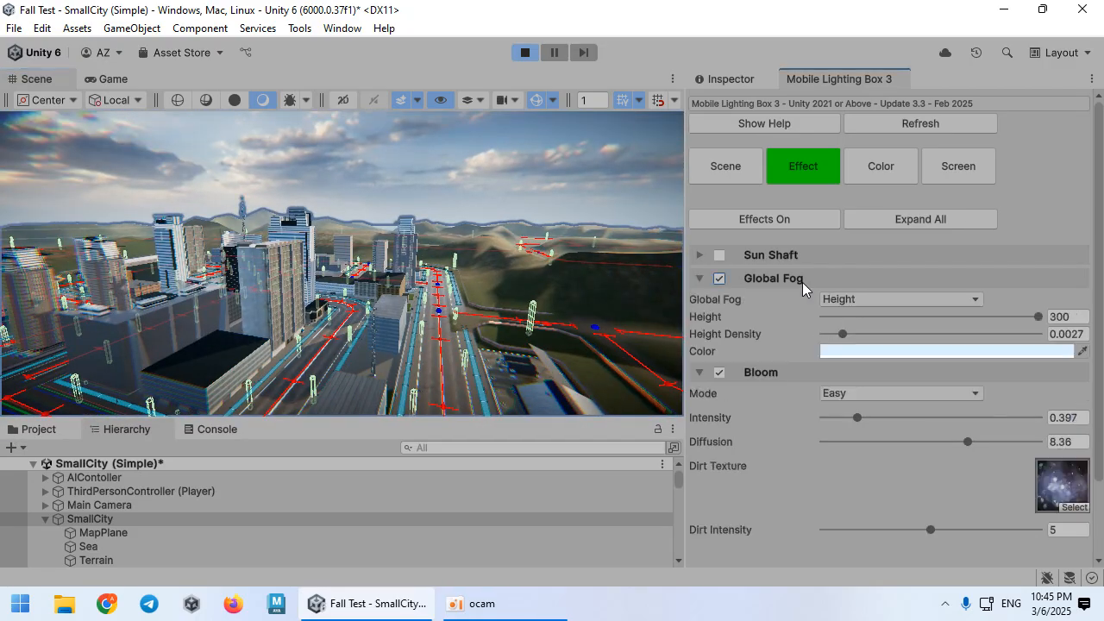
Keep the fog mode on Height, set Height Density to 0.0091 and look towards the sun
left_click(858, 298)
left_click(852, 338)
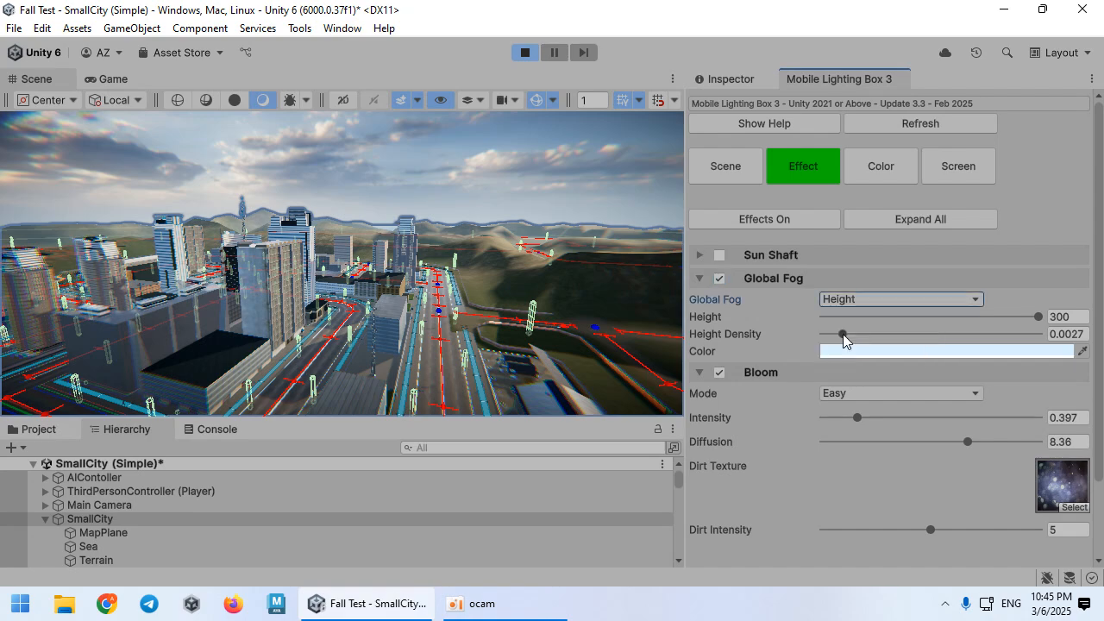
left_click_drag(848, 335, 888, 341)
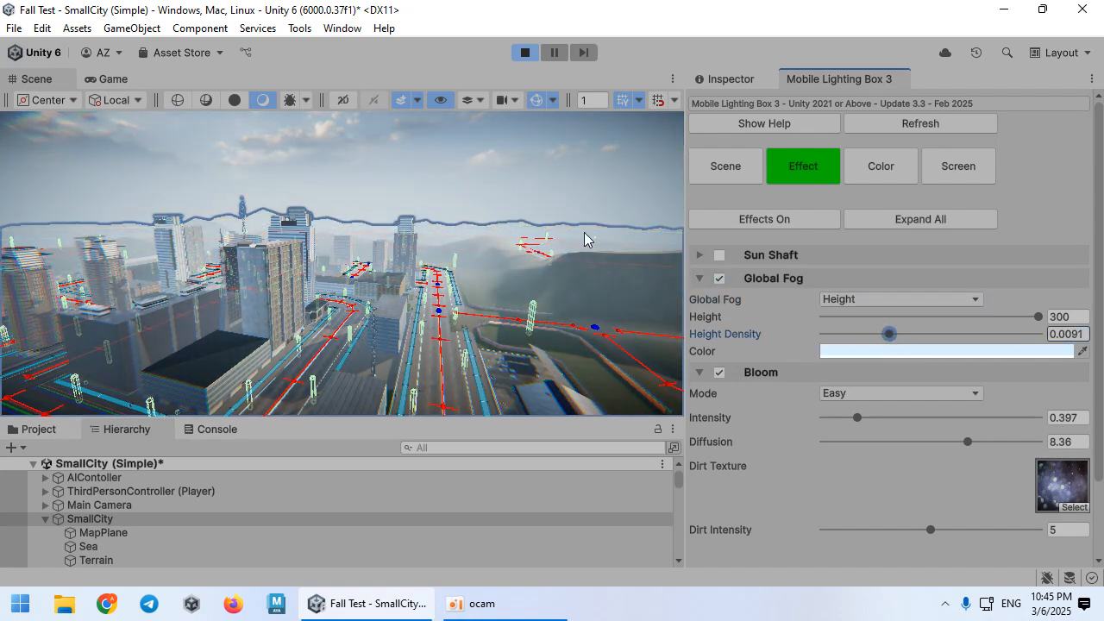
right_click_drag(474, 342, 746, 322)
Try the Global fog mode with a Density of 2.7 and switch back to Height
left_click(843, 302)
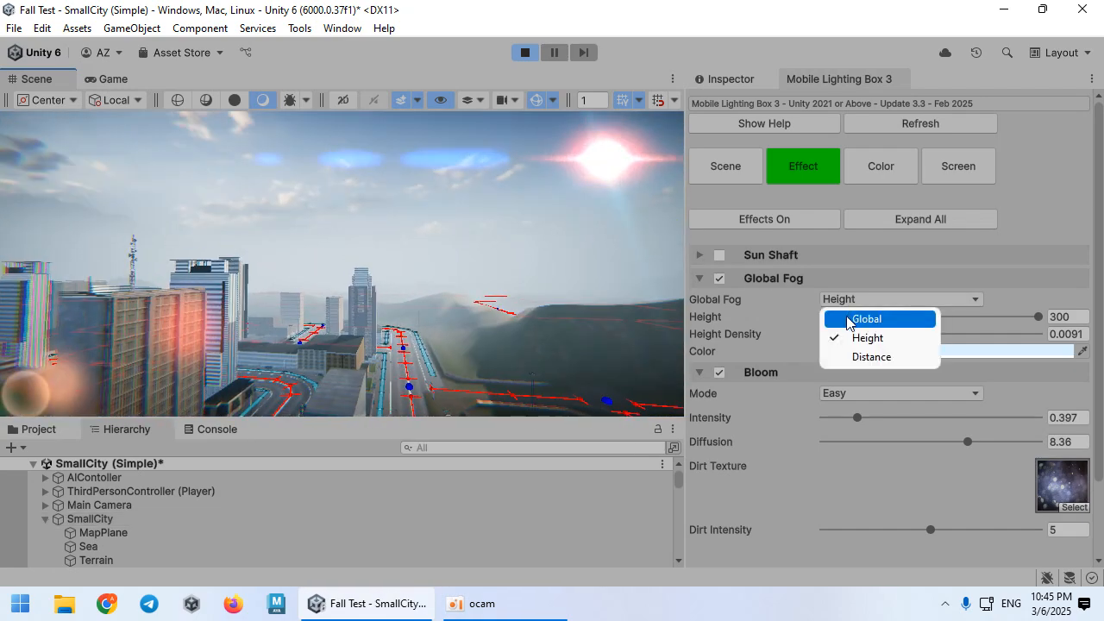
left_click(862, 325)
left_click_drag(830, 316, 833, 317)
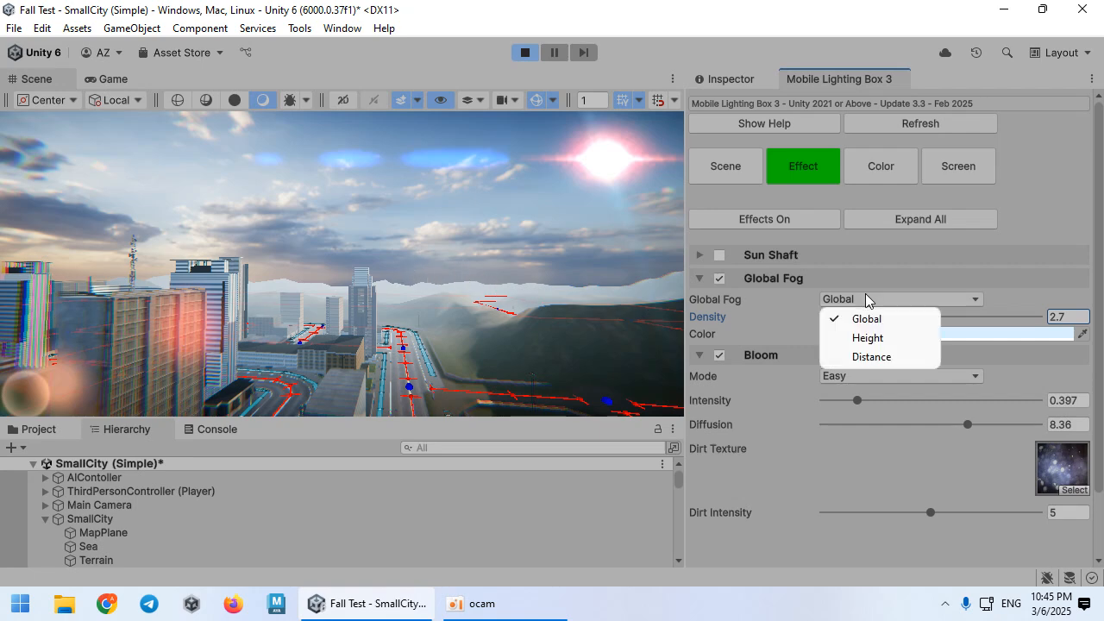
left_click(857, 343)
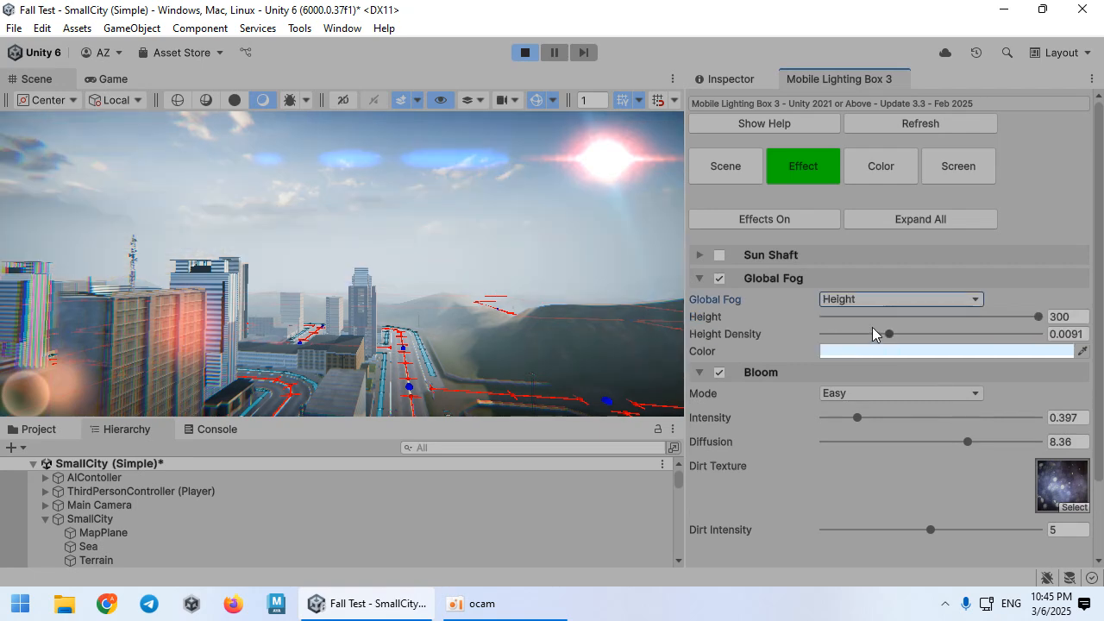
Set the fog's Height to 175 and Height Density to 0.0154, and inspect the city from another angle
mouse_move(872, 333)
left_mouse_down()
mouse_move(860, 333)
mouse_move(882, 334)
left_mouse_up()
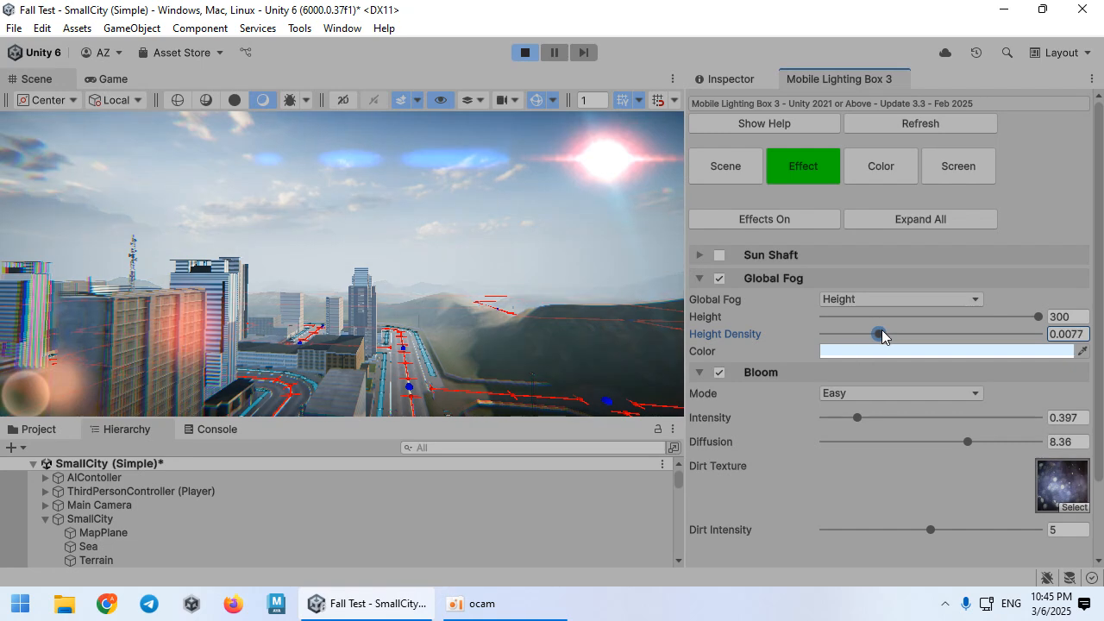
left_click_drag(1024, 317, 946, 319)
left_click_drag(875, 335, 932, 334)
left_click(611, 287)
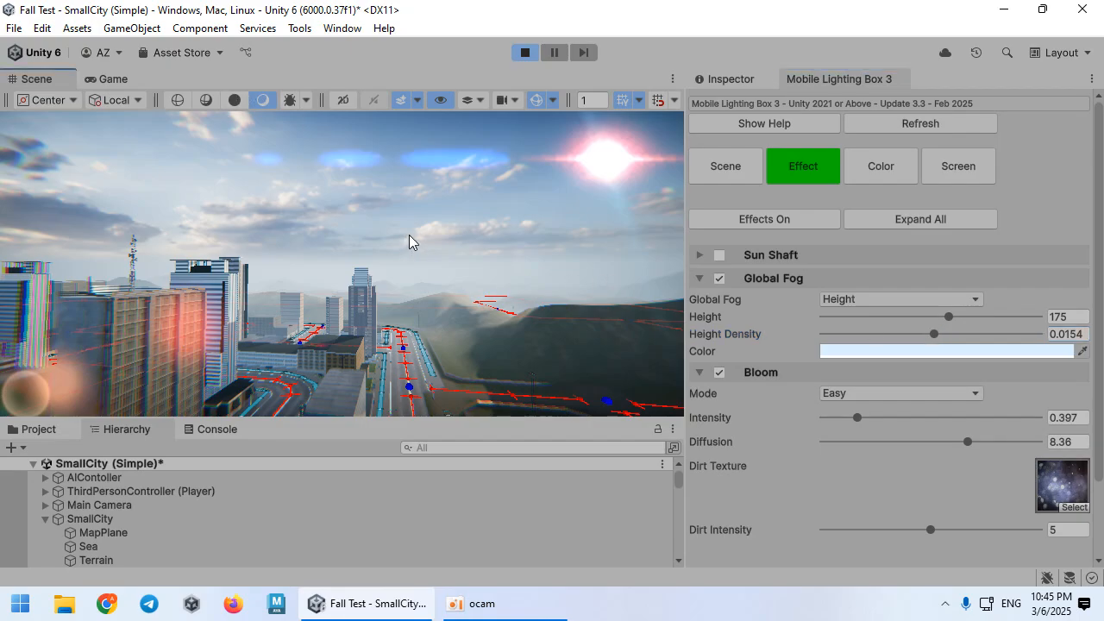
right_click_drag(409, 242, 676, 340)
Try the Distance fog mode over the city and return to Height fog
left_click(840, 301)
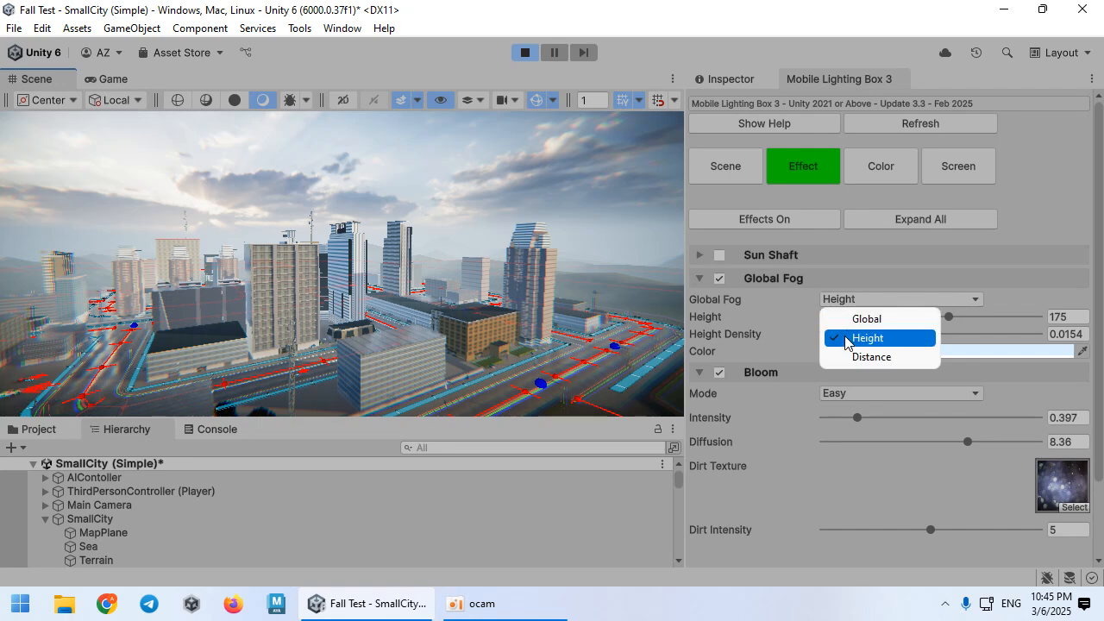
left_click(847, 359)
right_click_drag(509, 258, 603, 267)
left_click(866, 300)
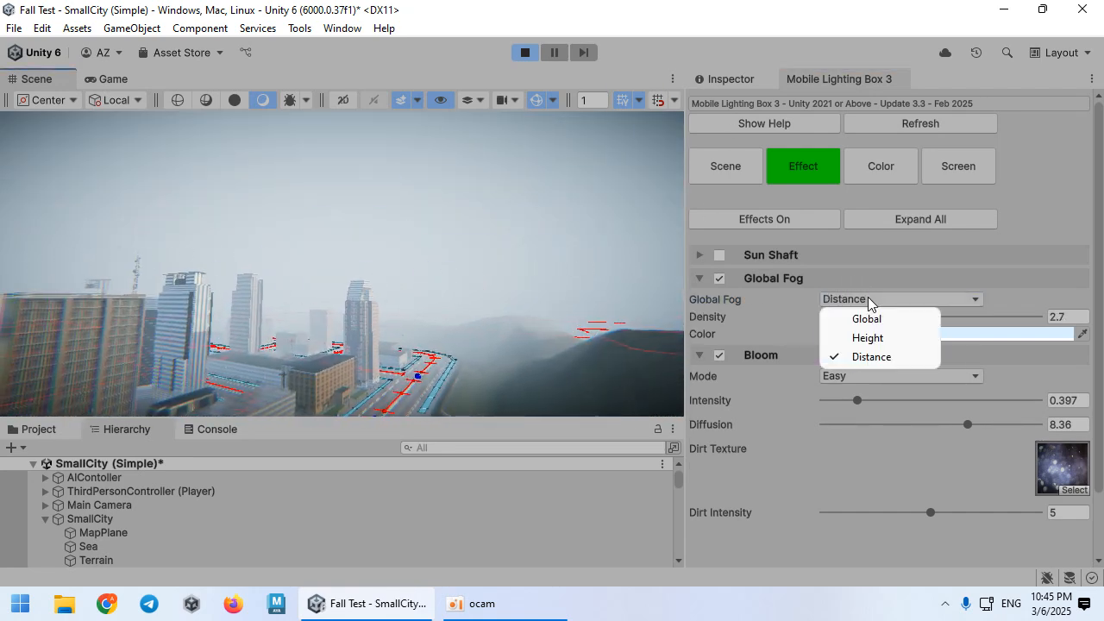
left_click(854, 339)
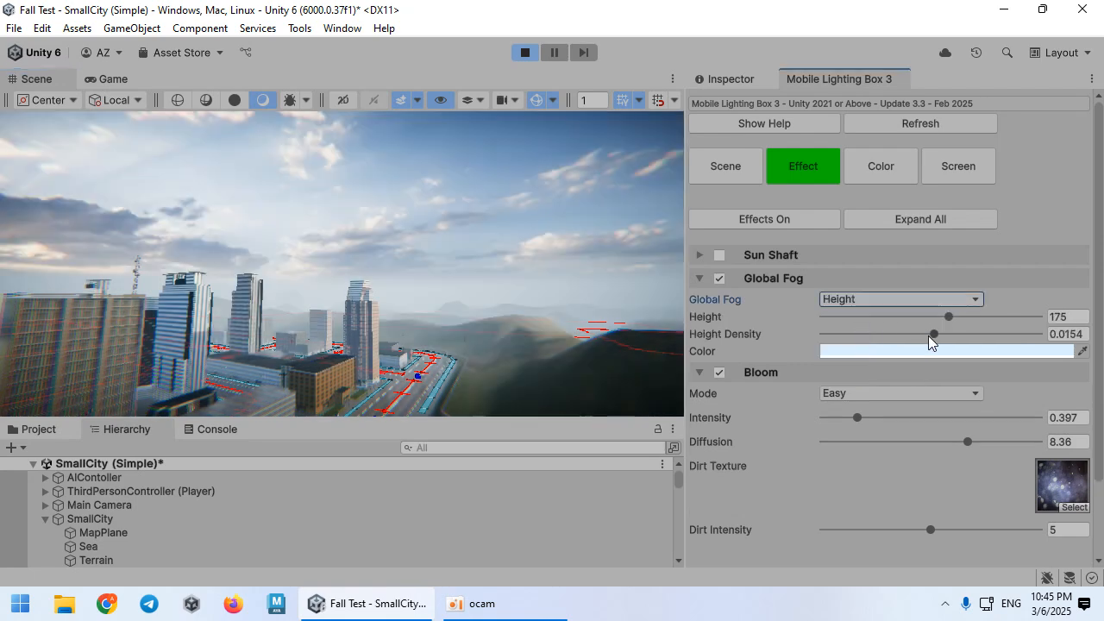
Set Height Density to 0.0168 and the fog color to a pale peach, and check the fog in both the Scene and Game views
mouse_move(930, 334)
left_mouse_down()
mouse_move(974, 336)
mouse_move(890, 335)
mouse_move(943, 335)
left_mouse_up()
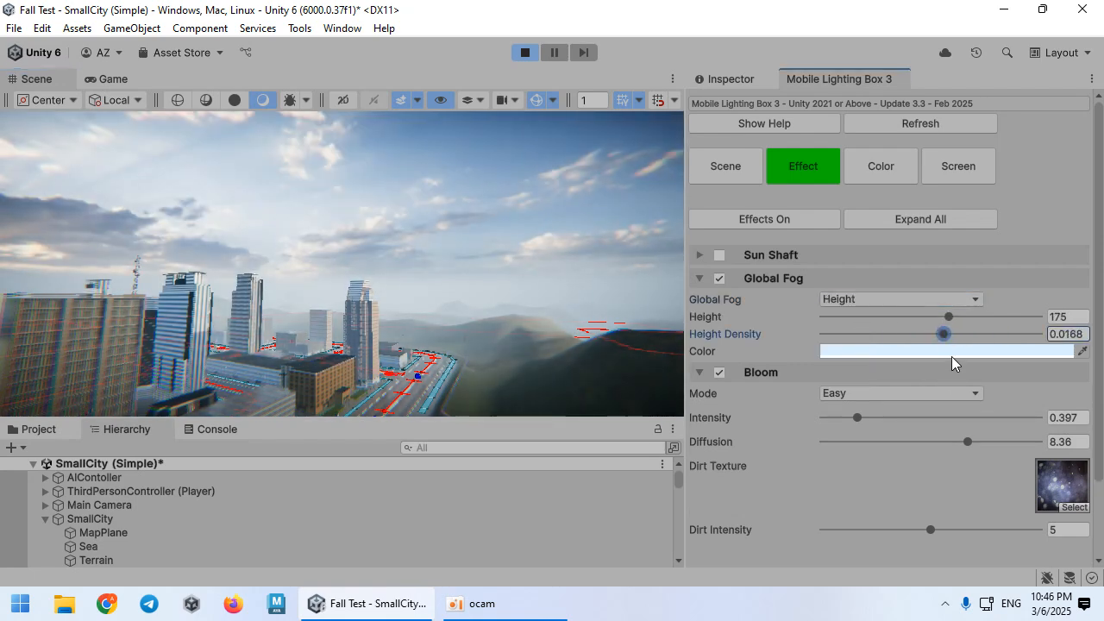
left_click(951, 352)
left_click_drag(1051, 252, 1088, 278)
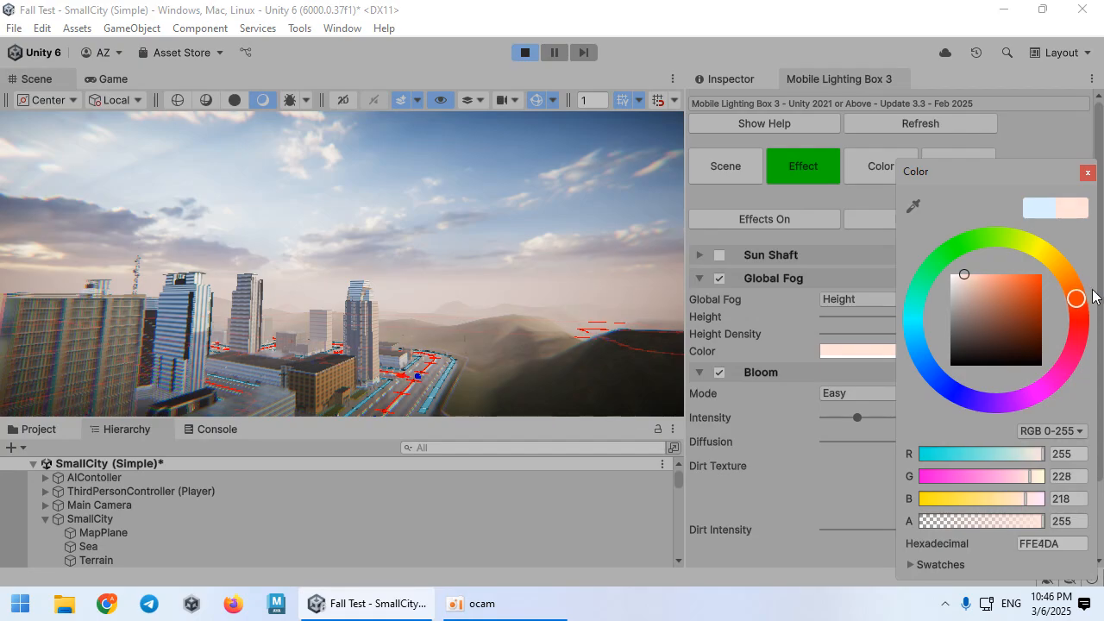
right_click_drag(466, 297, 552, 267)
key("w")
left_click(110, 80)
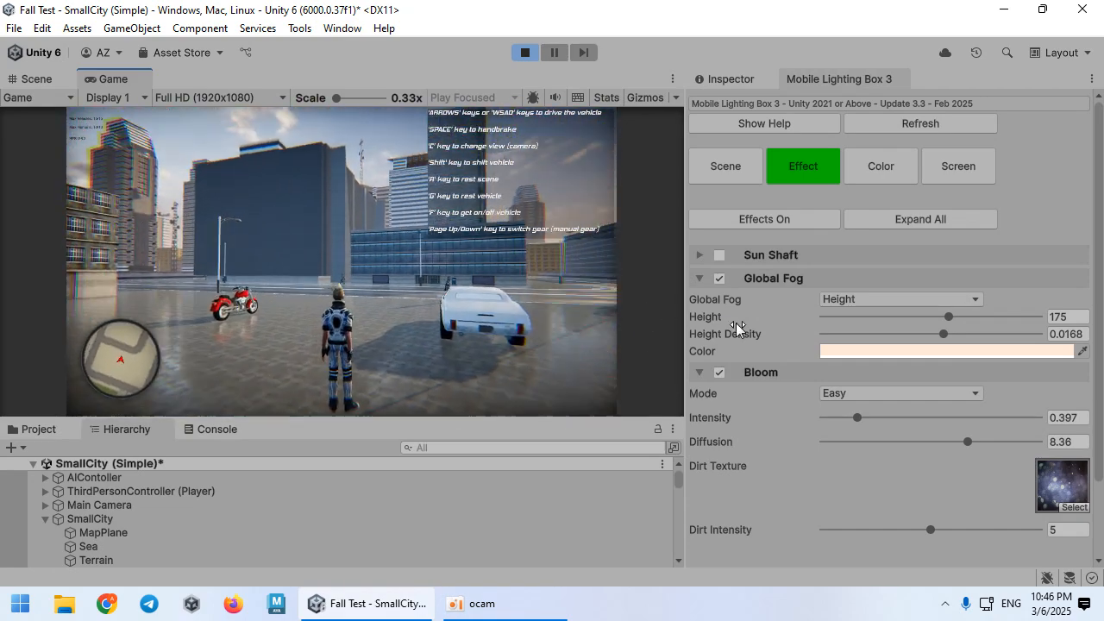
left_click(756, 317)
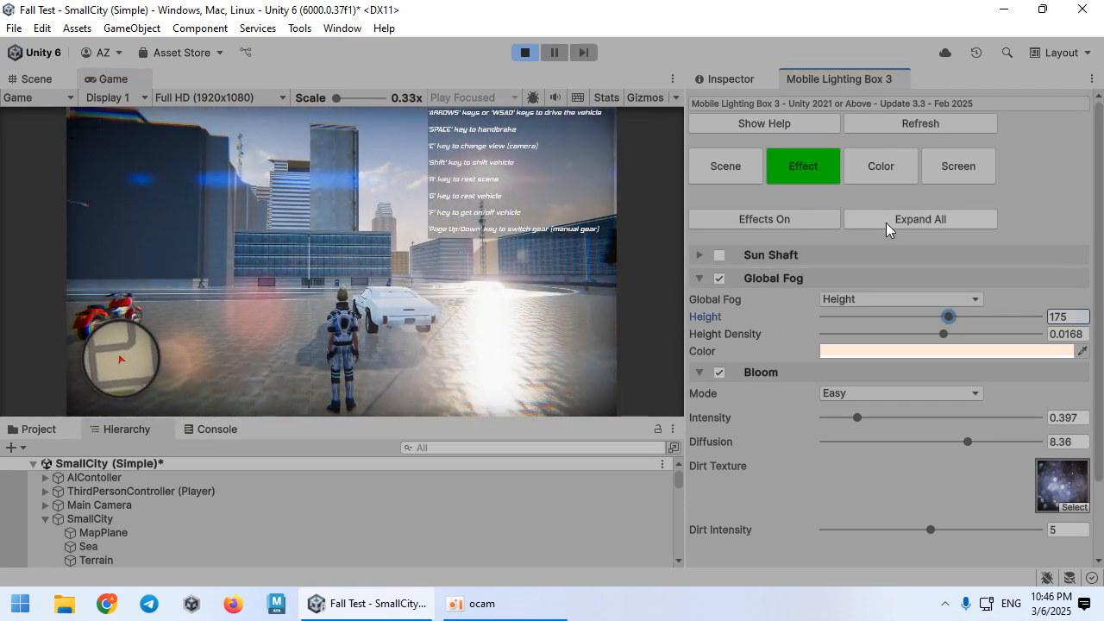
Toggle all effects off and back on to compare the look, and glance at the Color settings before returning to Effect
left_click(815, 223)
left_click(798, 223)
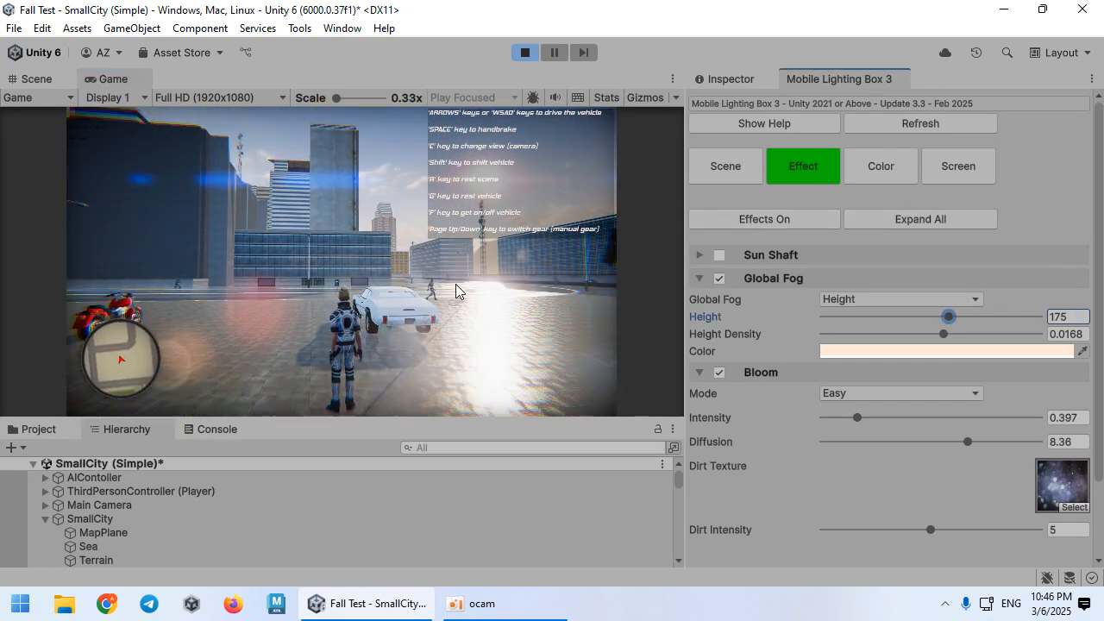
left_click(856, 164)
left_click(806, 177)
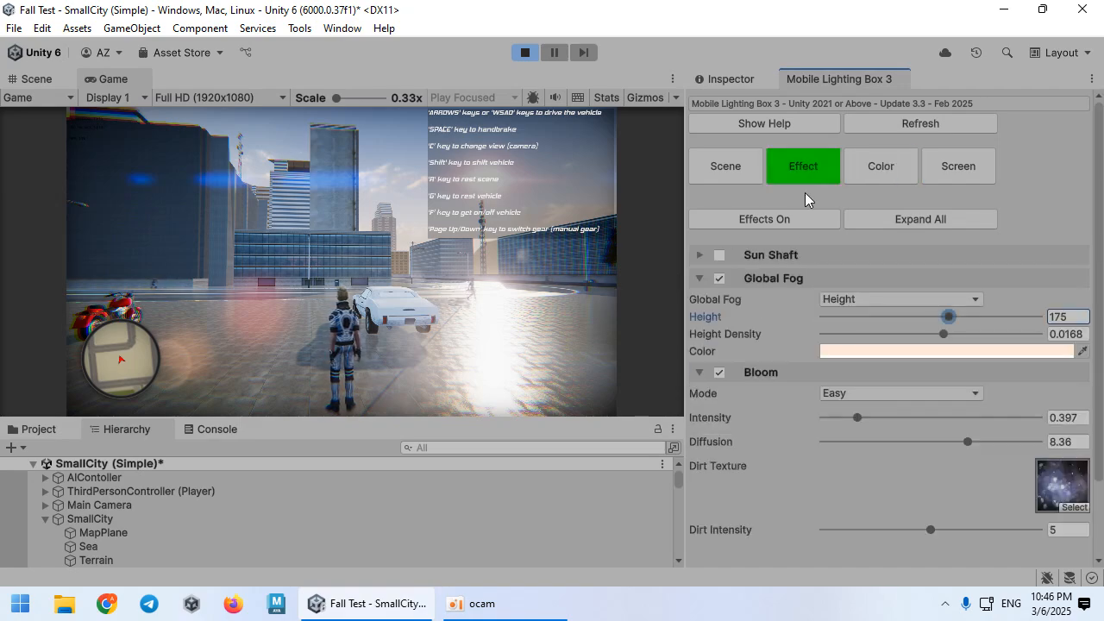
Enable Sun Shaft and set its Distance falloff to 0.402 and Blur to 2.73
left_click(774, 255)
left_click(720, 256)
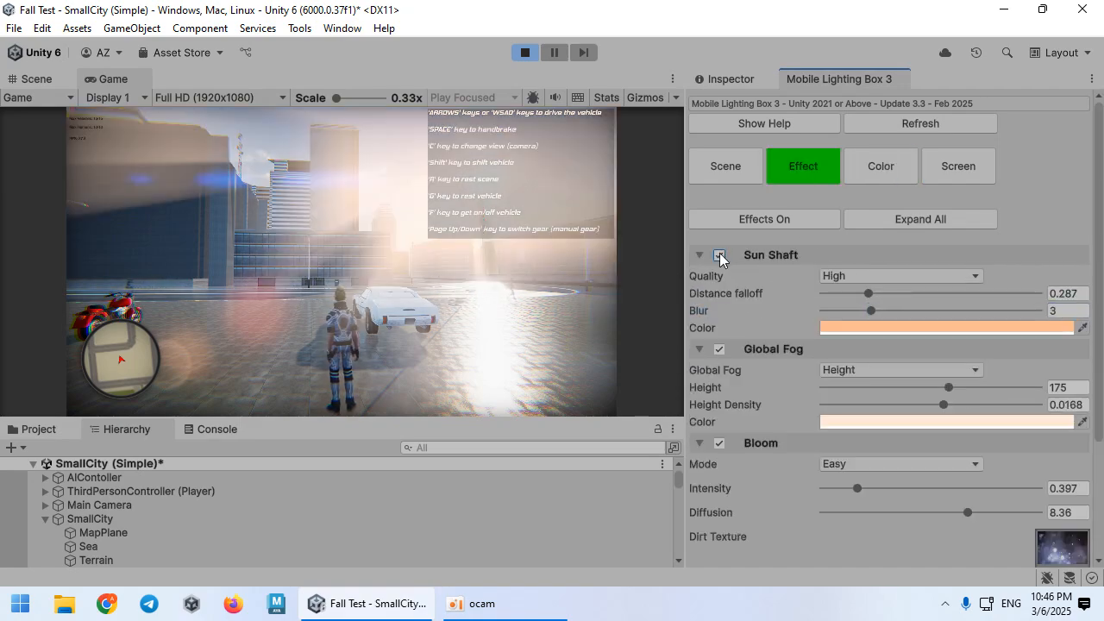
left_click(778, 326)
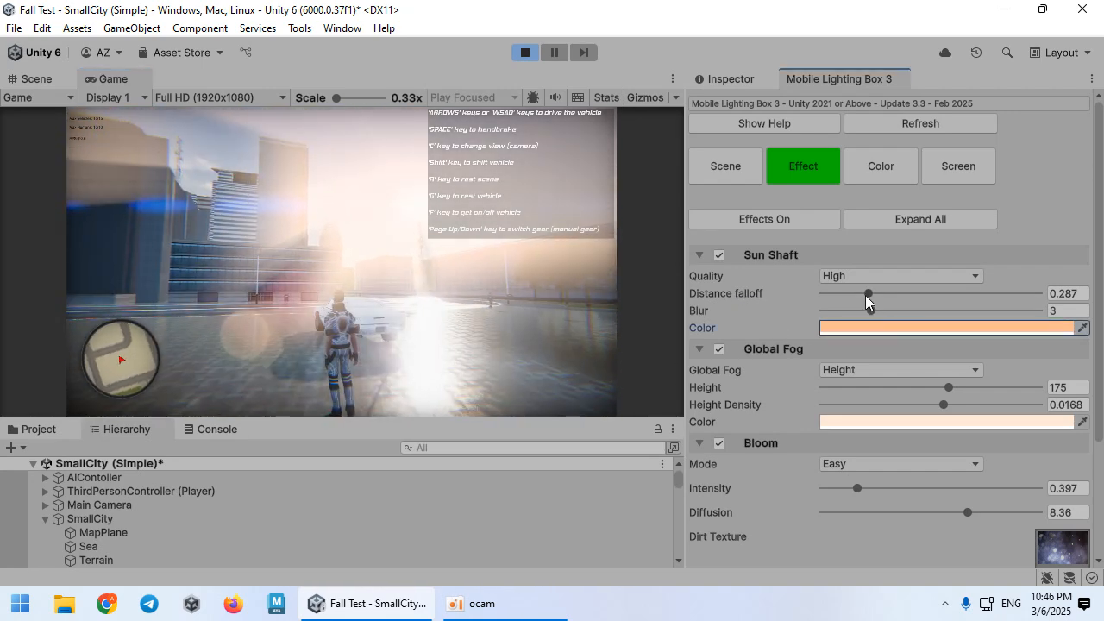
left_click_drag(868, 293, 862, 323)
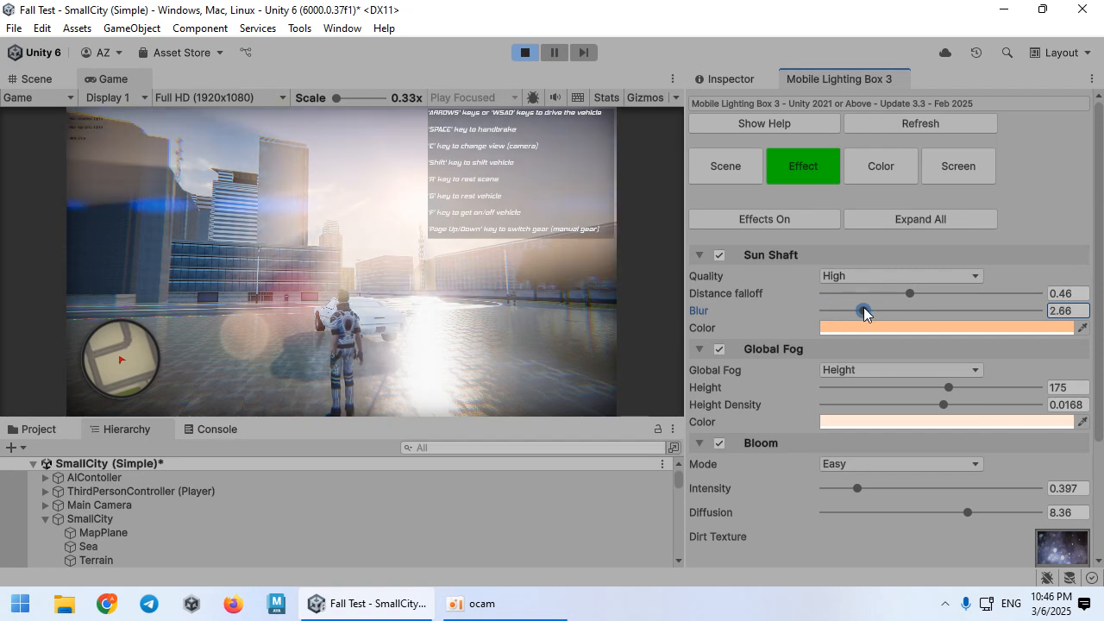
left_click_drag(909, 295, 865, 310)
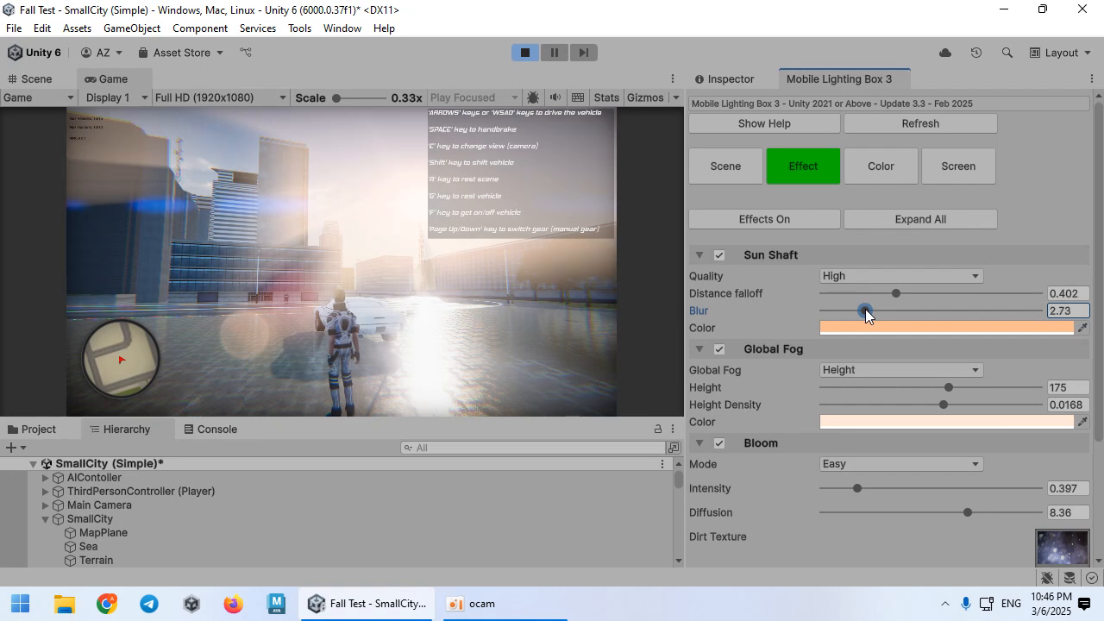
Open the Screen settings and toggle Stochastic SSR off and on to compare the reflections on the ground
left_click(878, 164)
left_click(942, 183)
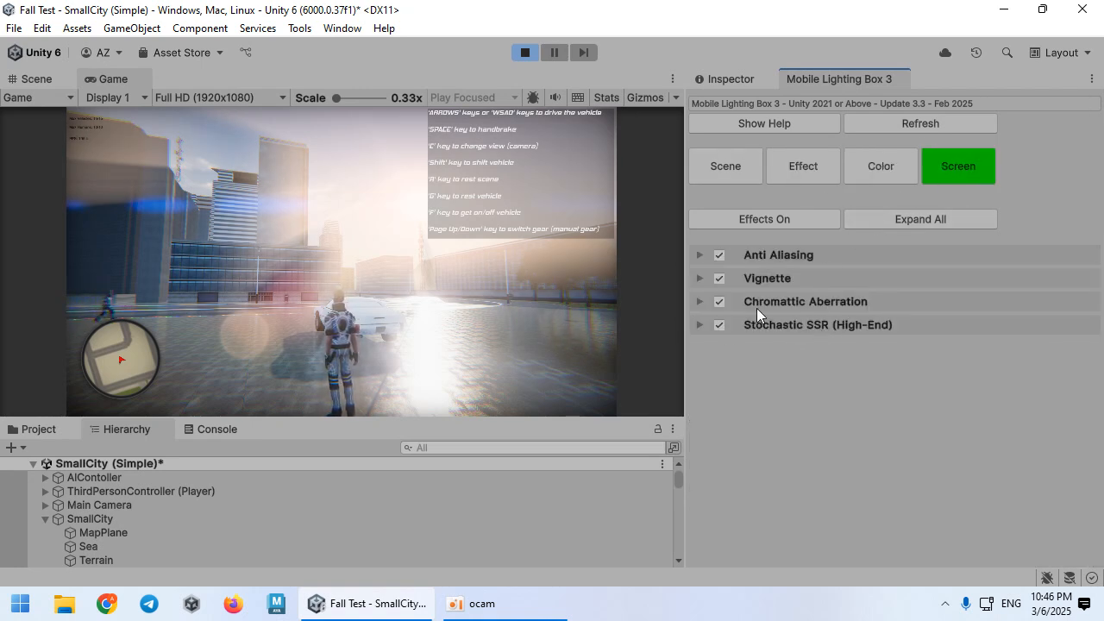
left_click(770, 328)
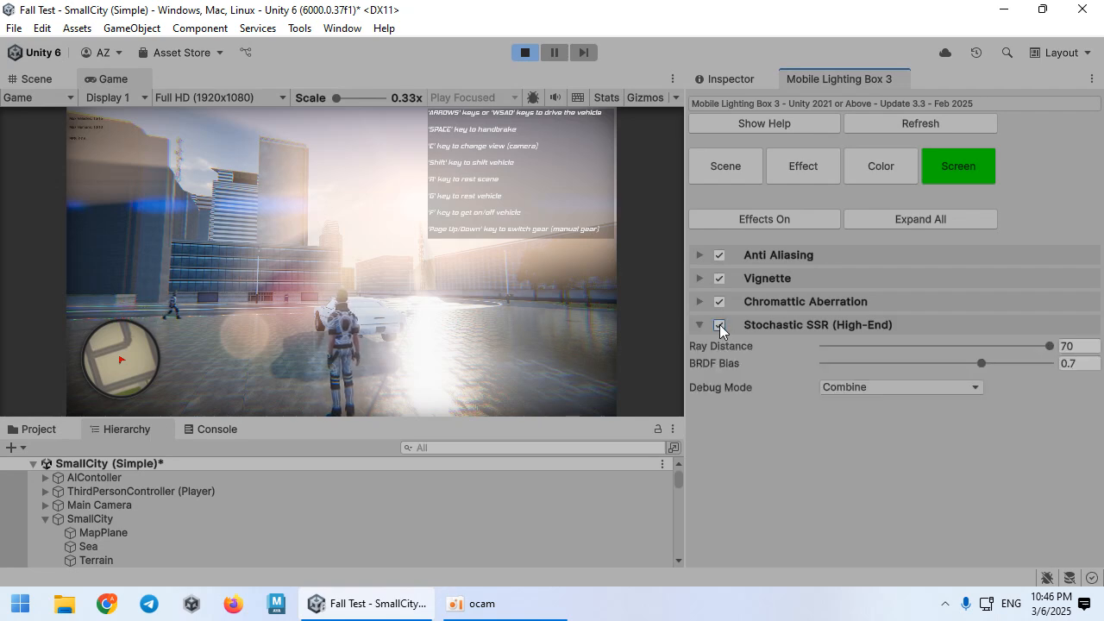
left_click(719, 325)
left_click(719, 325)
left_click(719, 325)
left_click(720, 325)
left_click(616, 313)
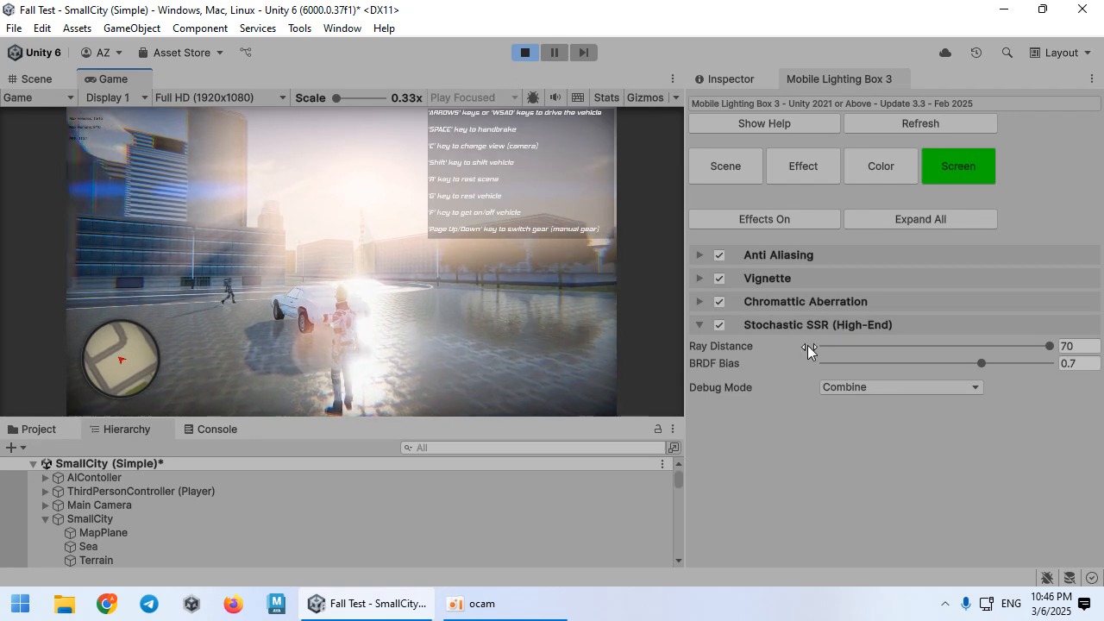
Set the Chromattic Aberration intensity to 0.156
left_click(826, 323)
left_click(796, 301)
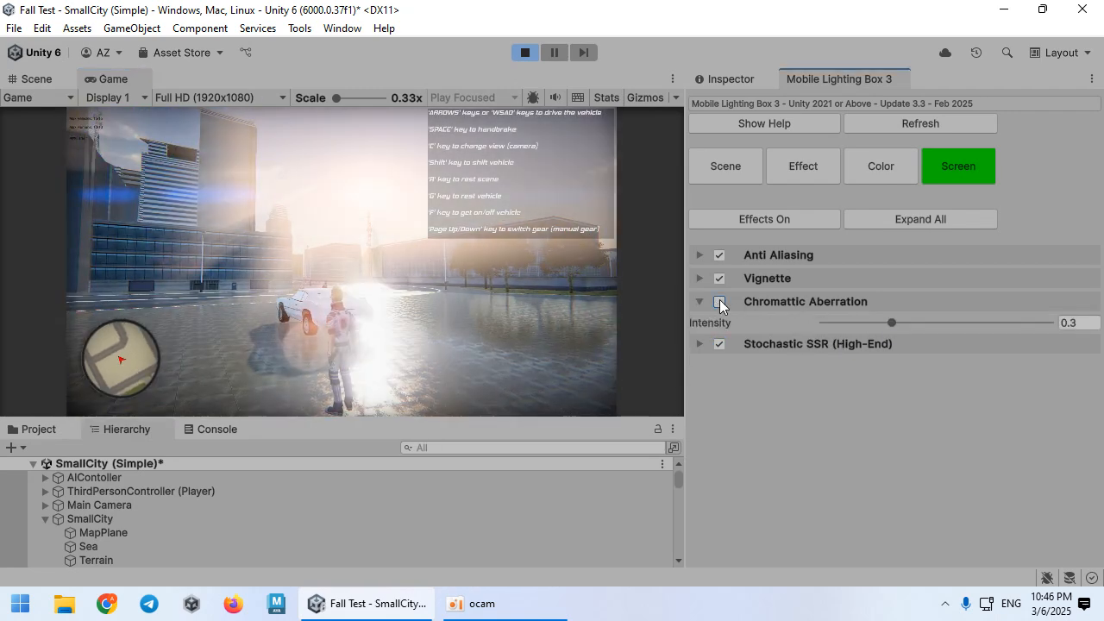
left_click_drag(891, 324, 859, 325)
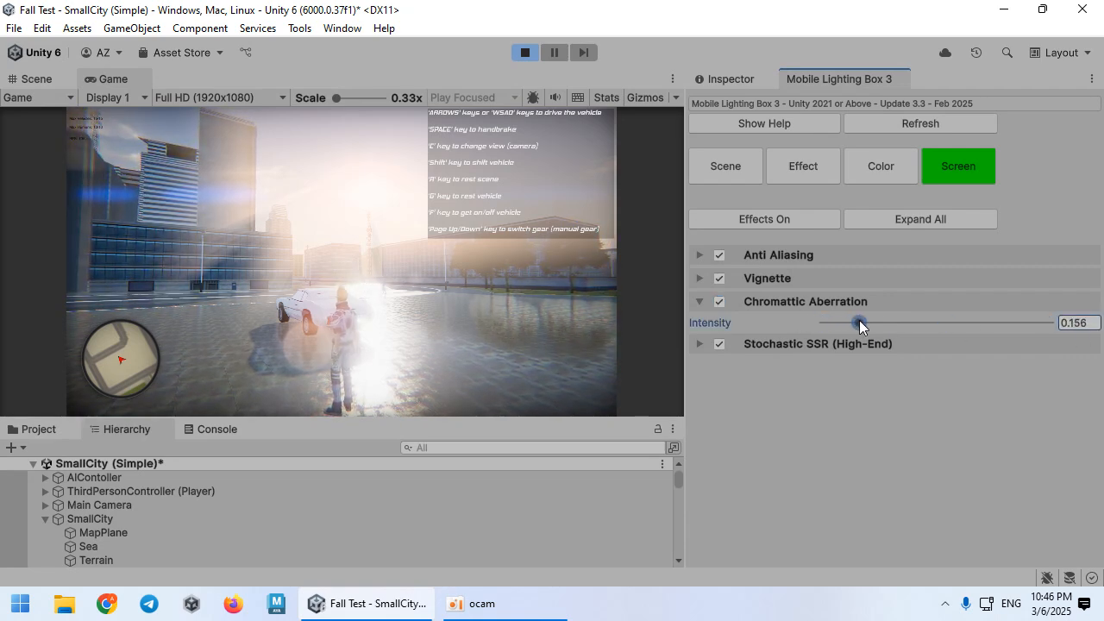
Toggle Vignette off and on, show the Anti Aliasing options, and compare the scene with all effects off and on
left_click(748, 277)
left_click(720, 278)
left_click(720, 278)
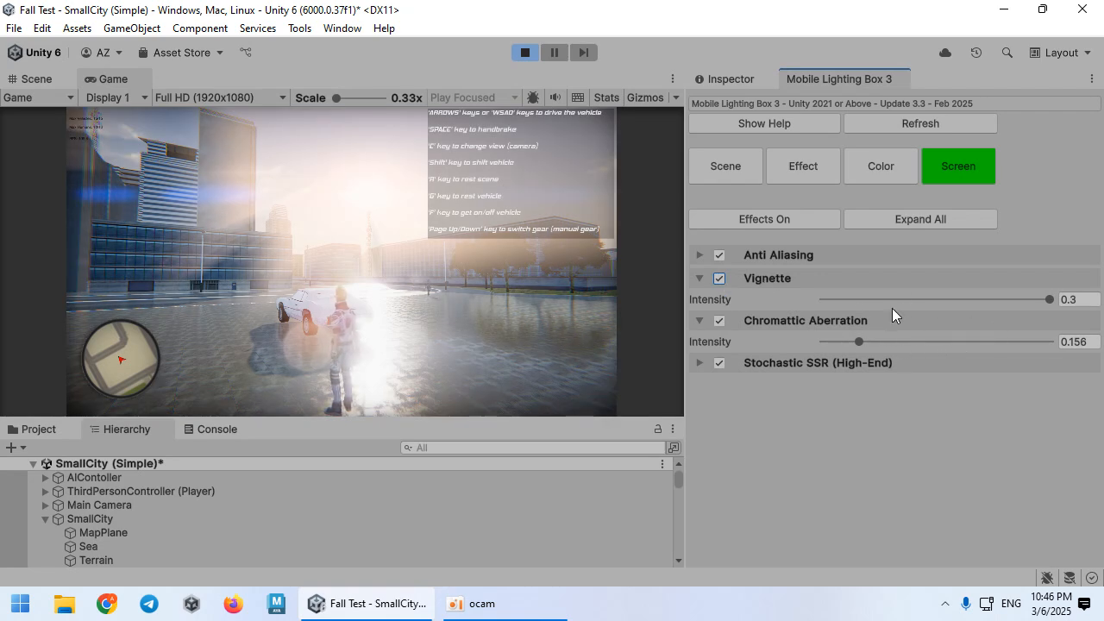
left_click(810, 255)
left_click(789, 224)
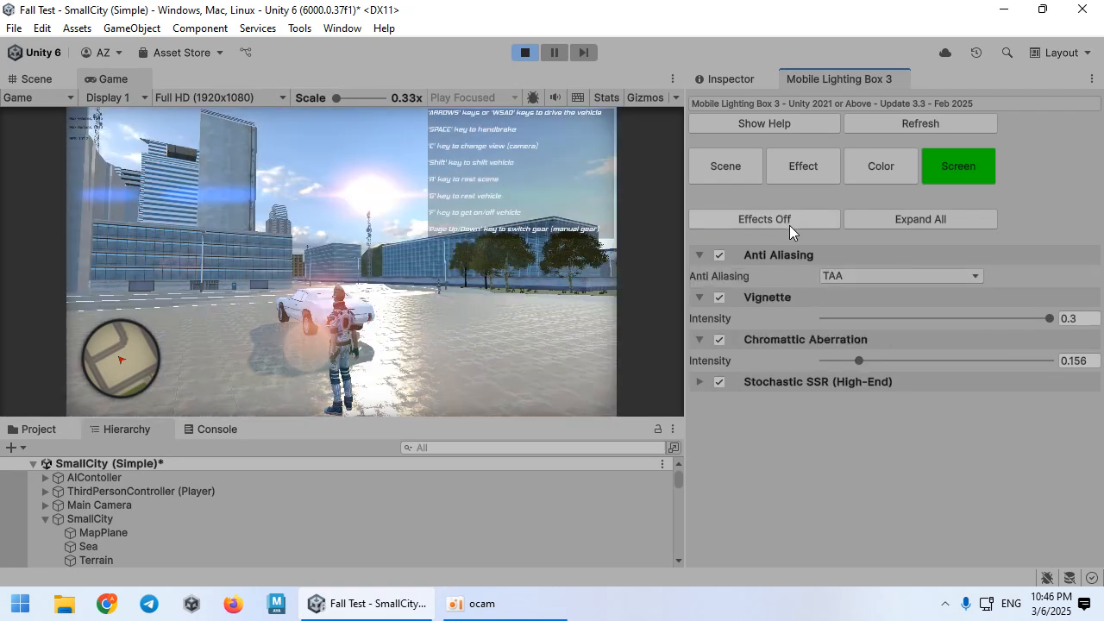
left_click(789, 224)
In Color Grading, set Contrast to 26.5 and Gamma to -0.189
left_click(849, 169)
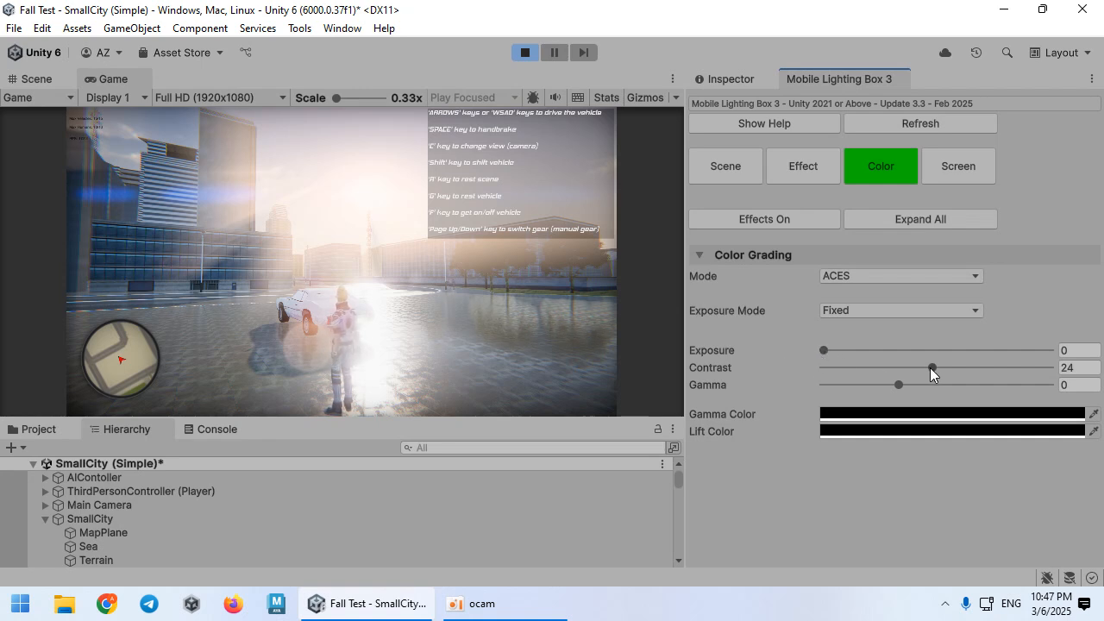
left_click_drag(930, 368, 1001, 356)
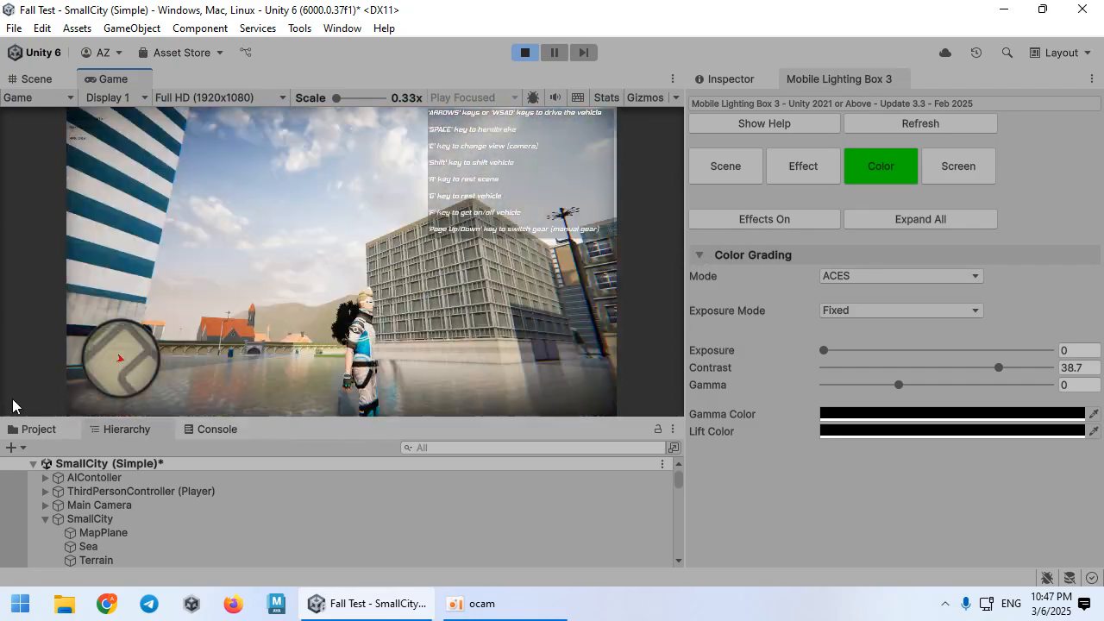
left_click(762, 295)
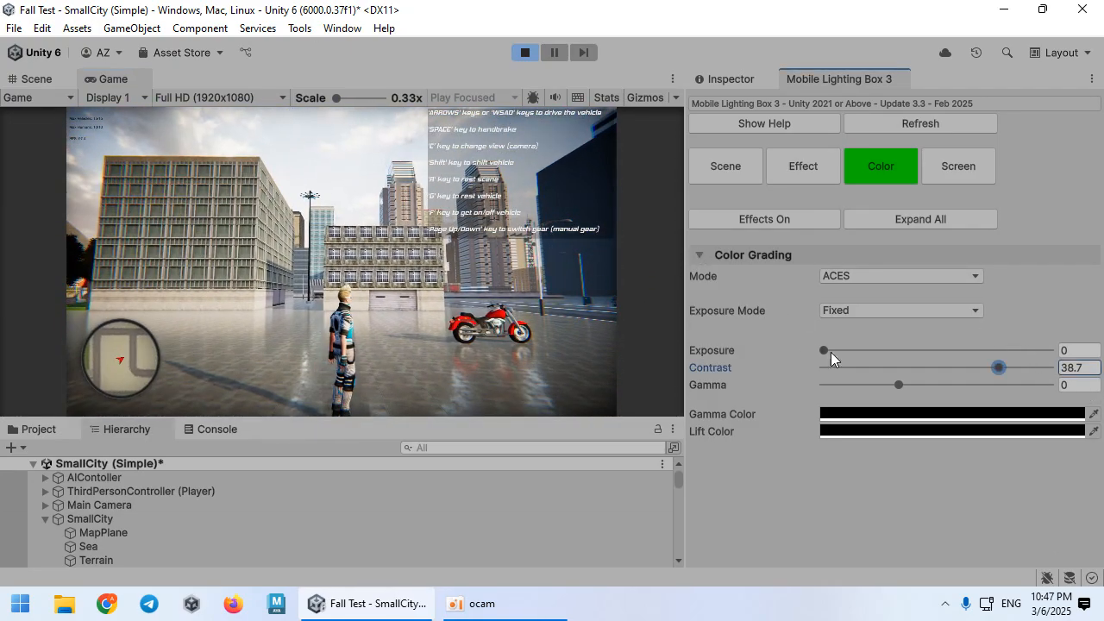
left_click_drag(1000, 368, 869, 388)
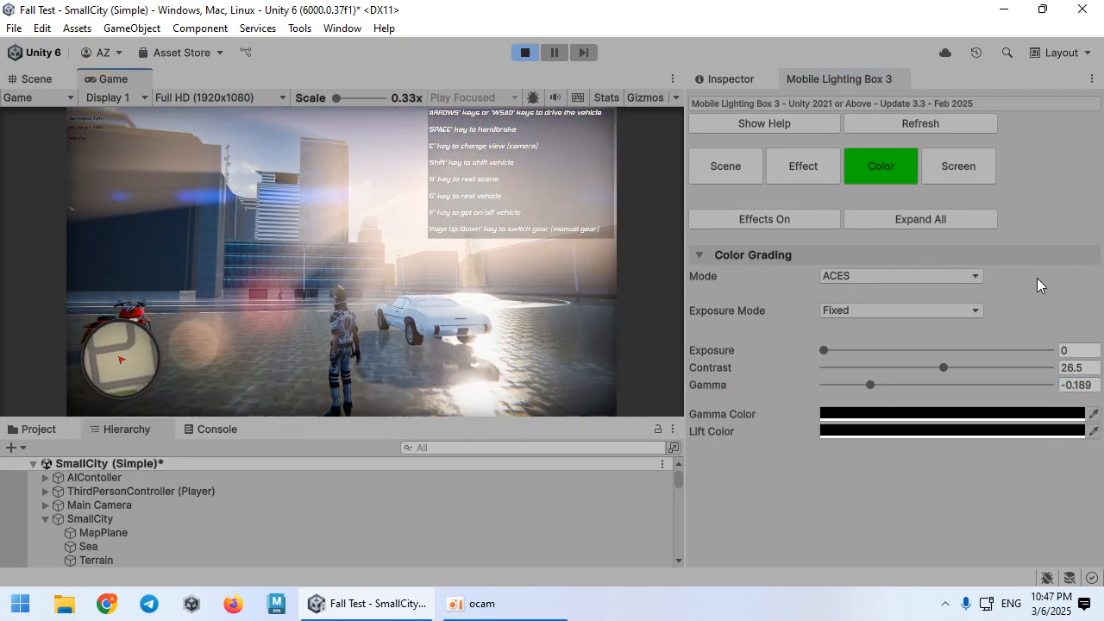
Try red and green tints for the Gamma Color, ending on 3E915F
left_click(940, 414)
left_click(1002, 314)
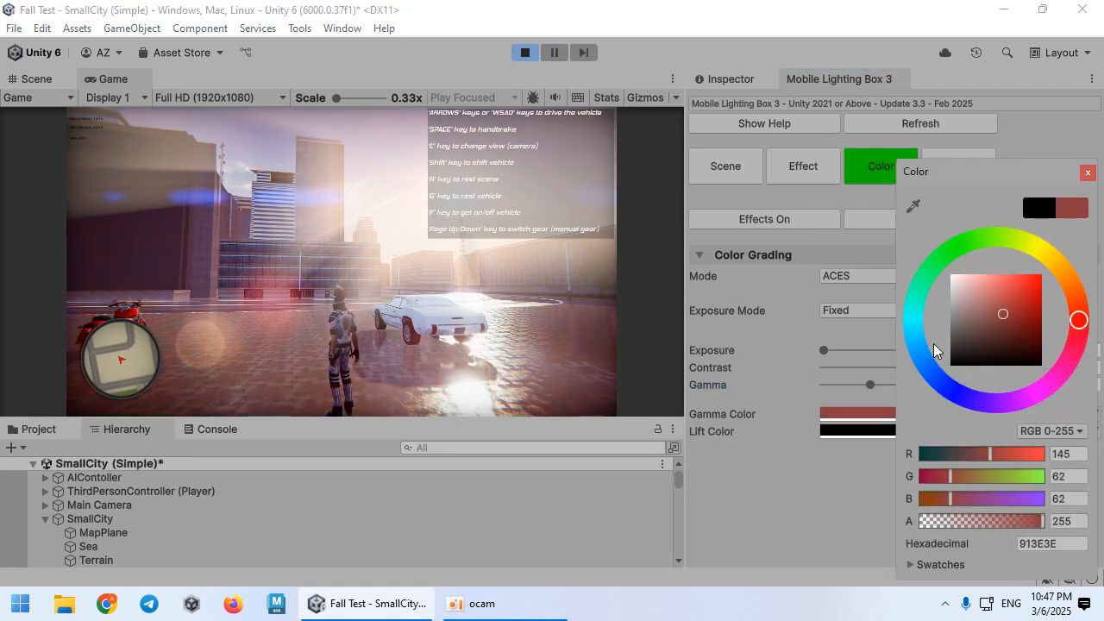
left_click(920, 357)
left_click_drag(916, 299, 928, 274)
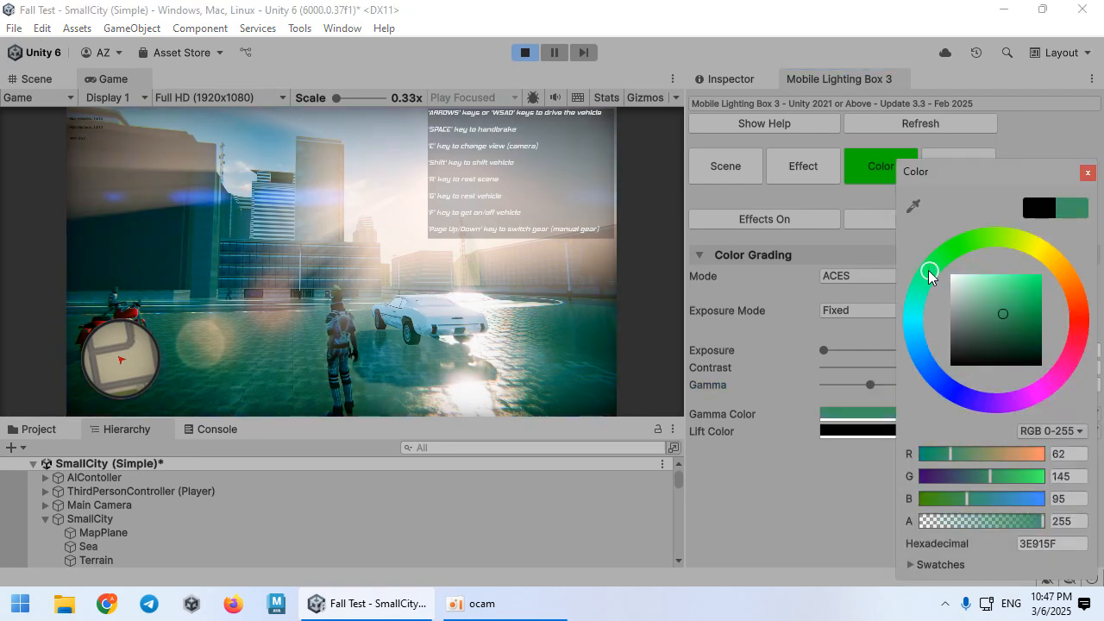
Set the Lift Color to green 42A953
left_click(858, 431)
left_click(973, 305)
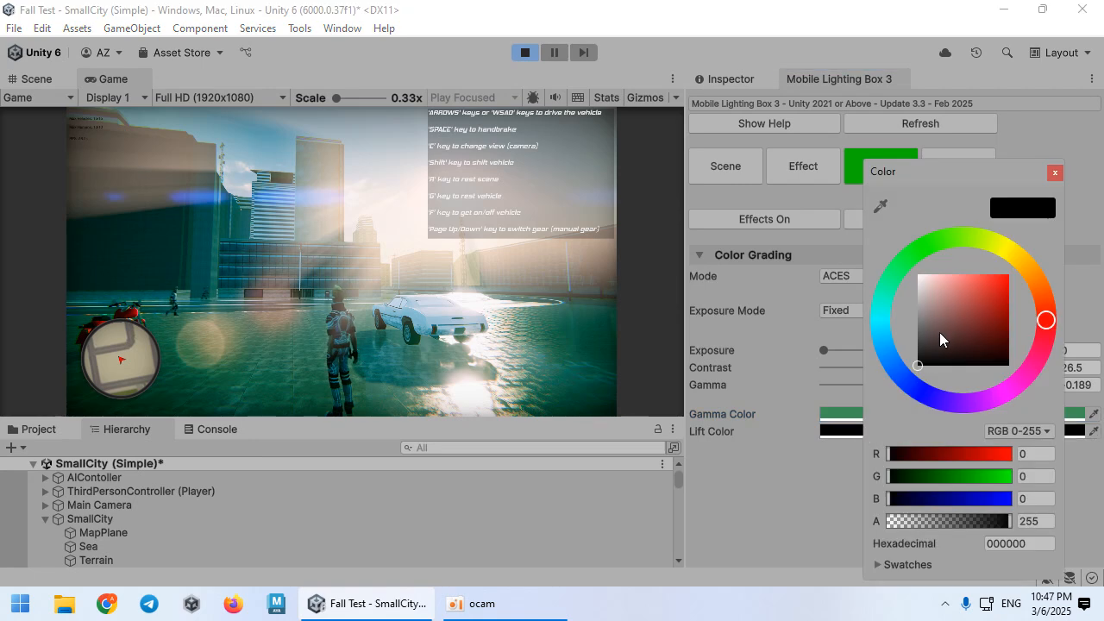
left_click_drag(888, 358, 887, 353)
left_click_drag(894, 278, 909, 257)
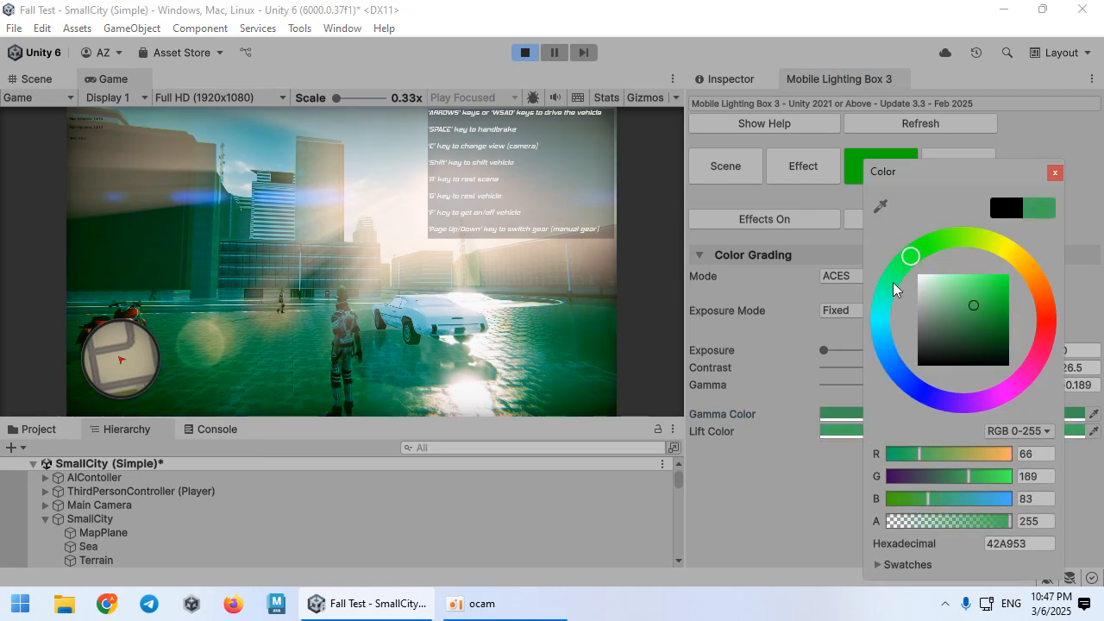
left_click(852, 441)
Set the Gamma Color to the muted blue 5E7387
left_click(867, 414)
left_click_drag(895, 346, 902, 359)
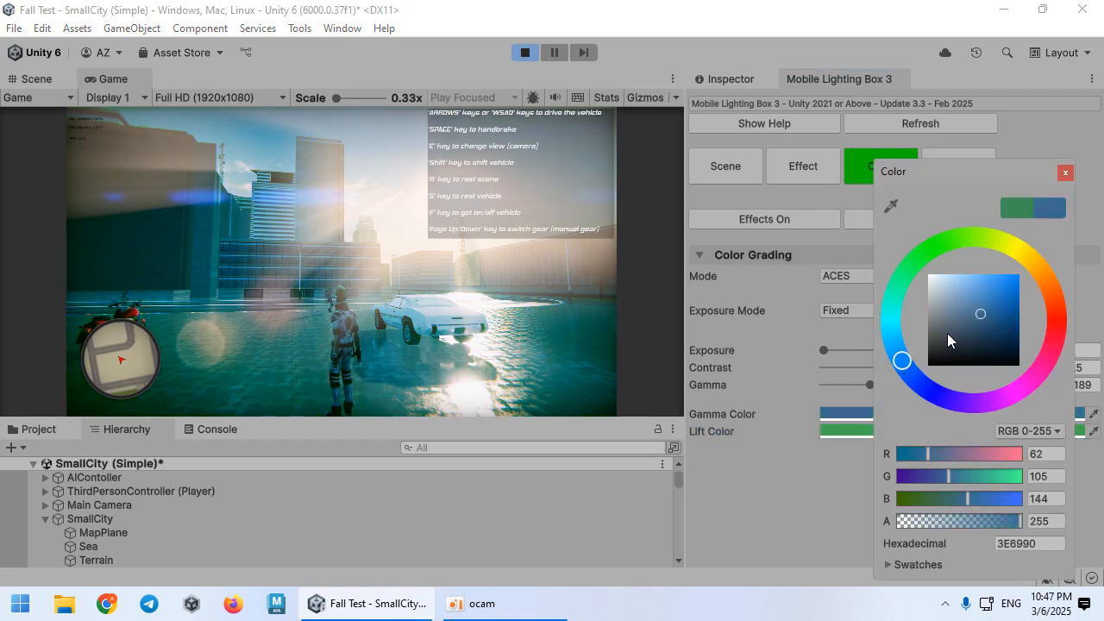
left_click_drag(977, 292, 956, 318)
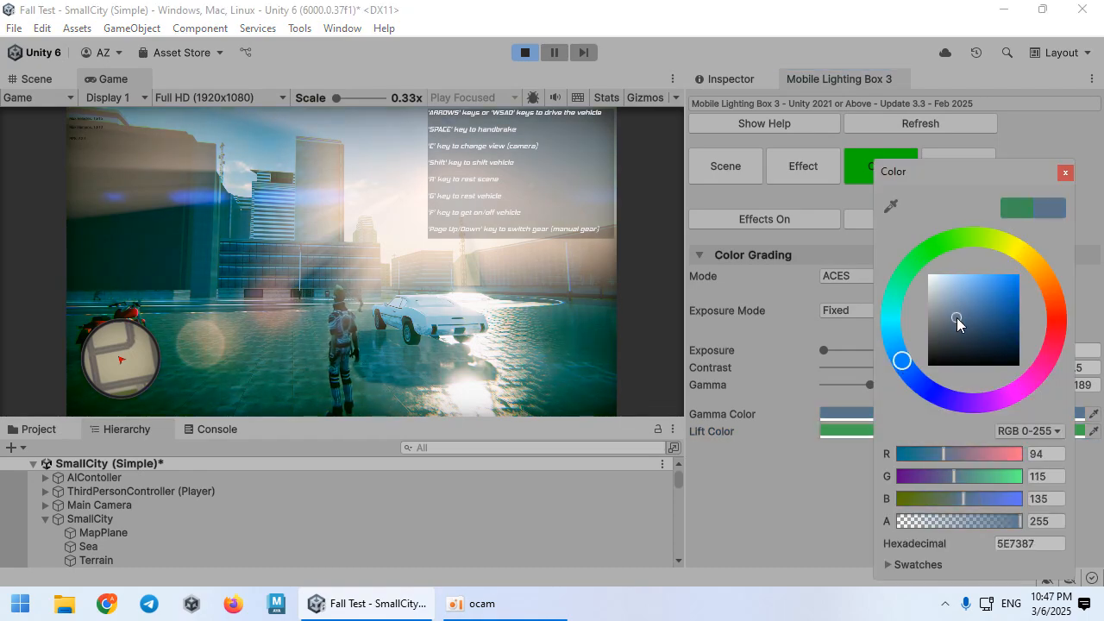
Walk the character to the white car, get in, and widen the Game view
left_click(500, 324)
key("w")
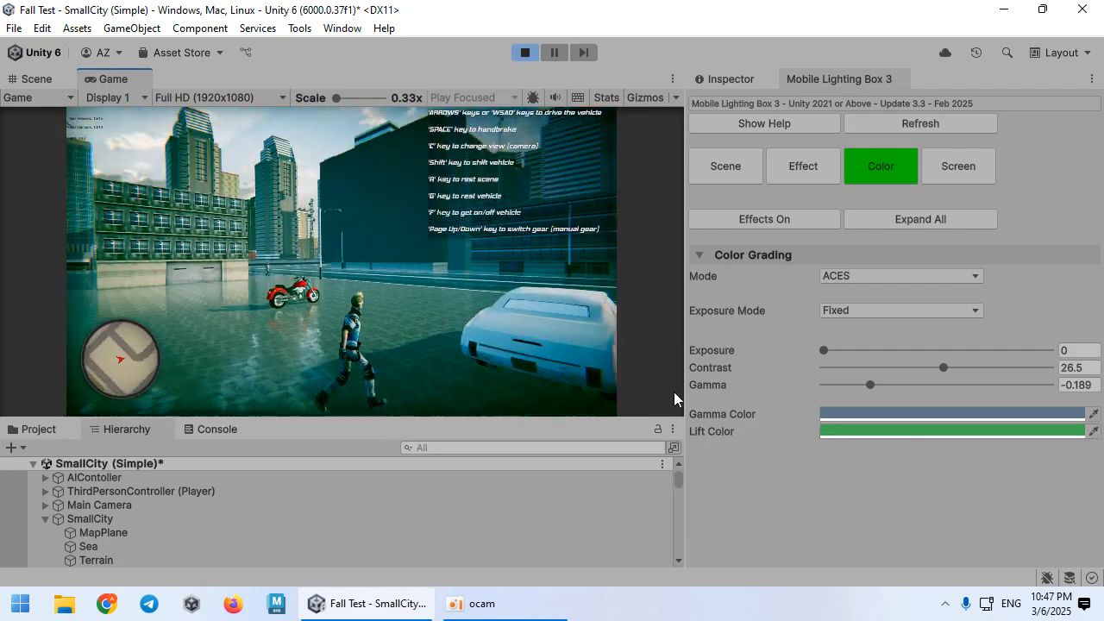
key("f")
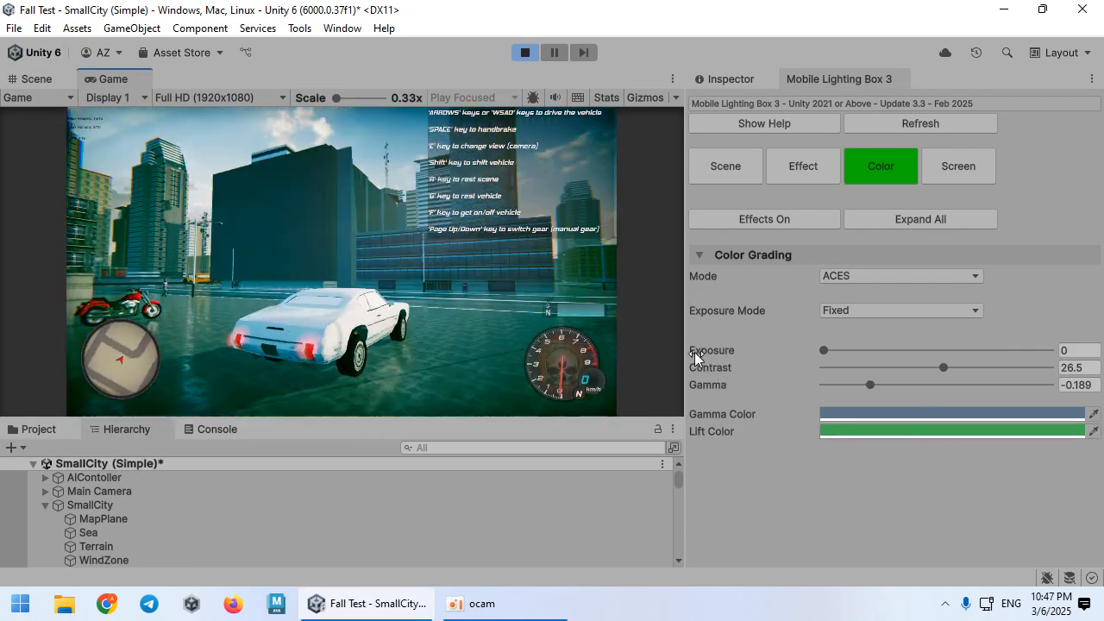
left_click_drag(687, 347, 805, 336)
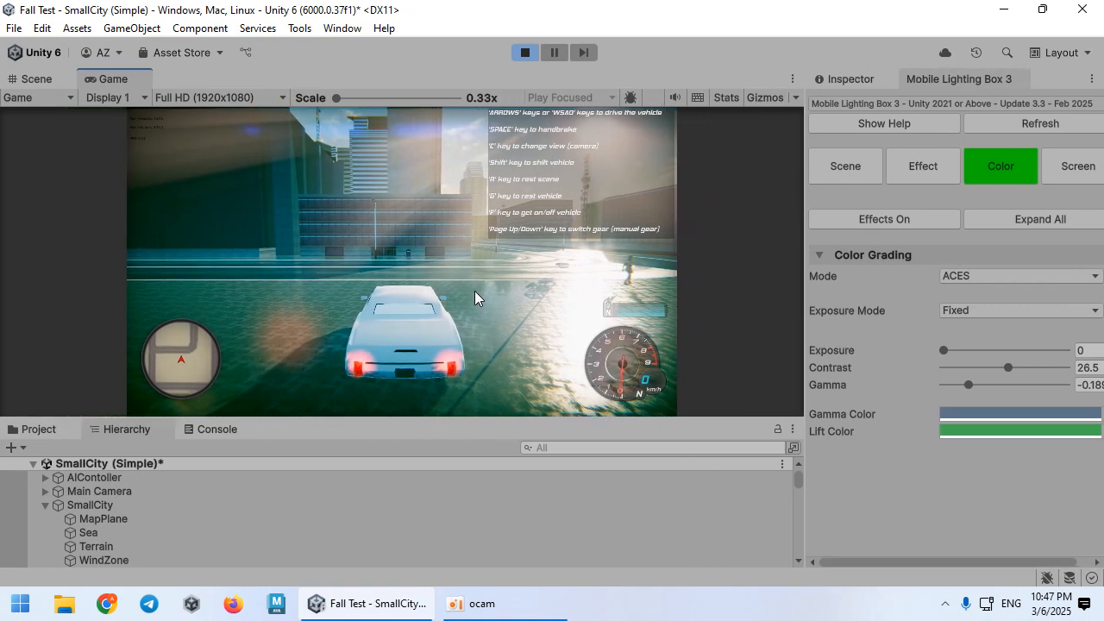
Drive the car through the city streets to examine the color grading and lighting effects in play
key("w")
key("a")
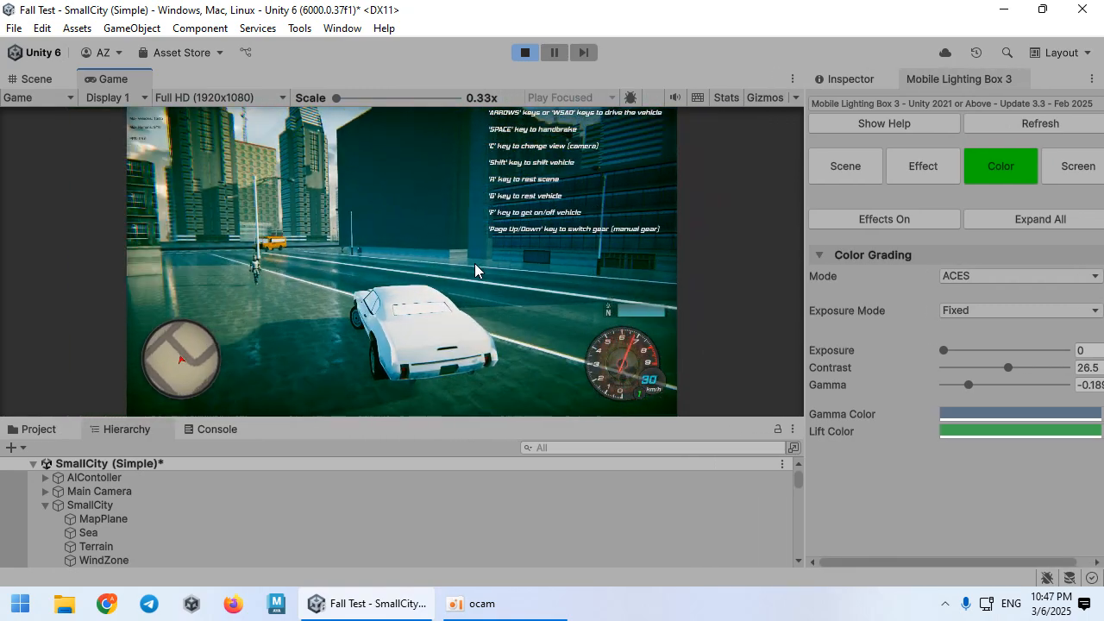
key("w")
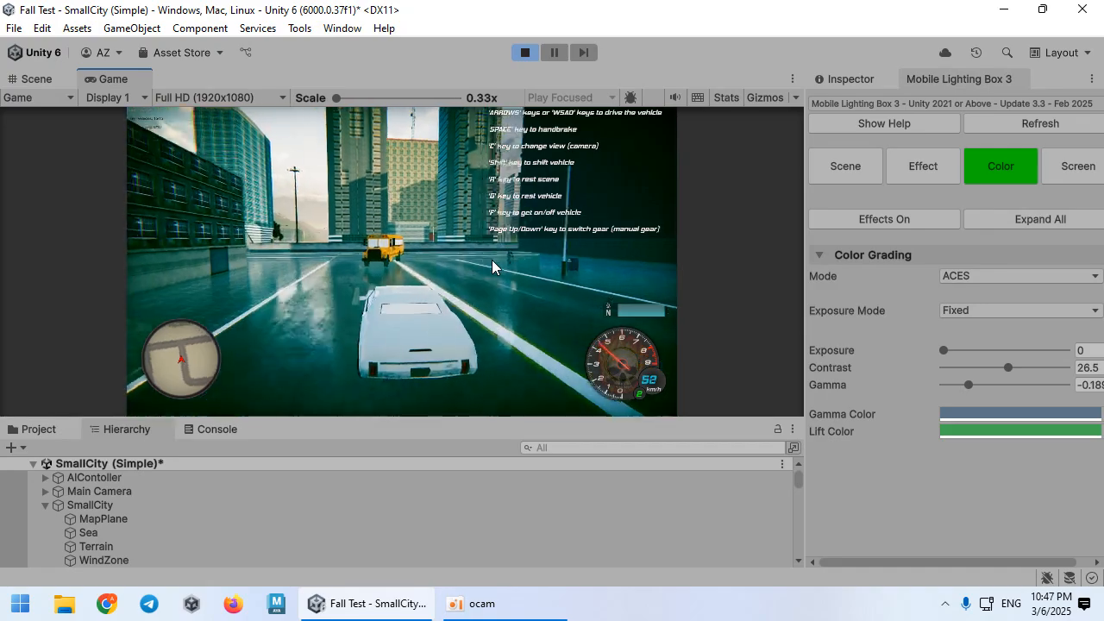
key("a")
key("w")
key("a")
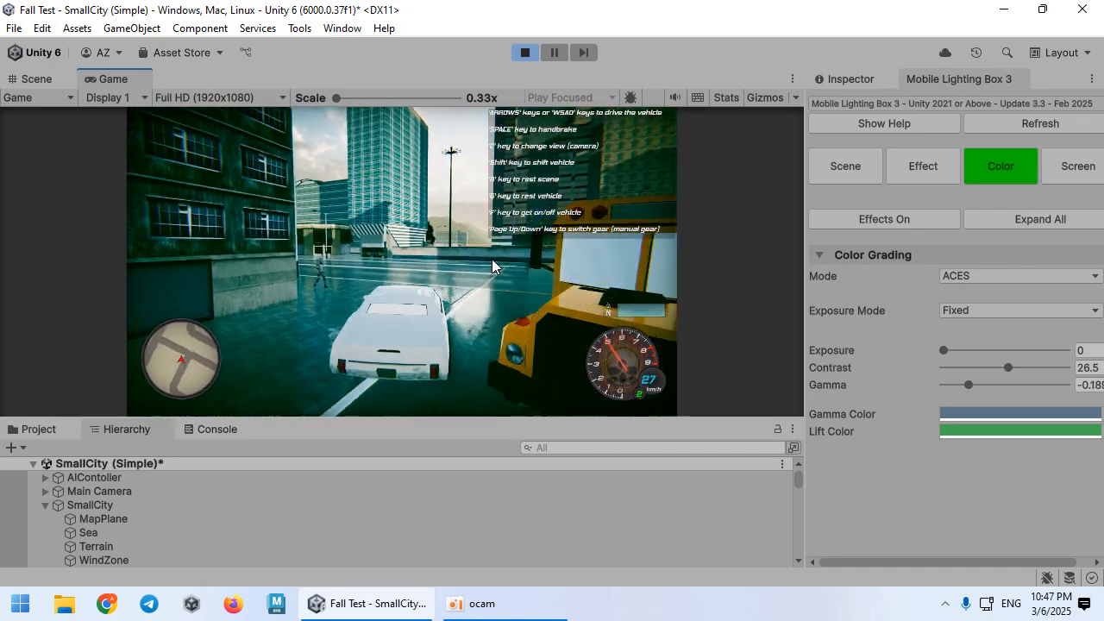
key("w")
key("a")
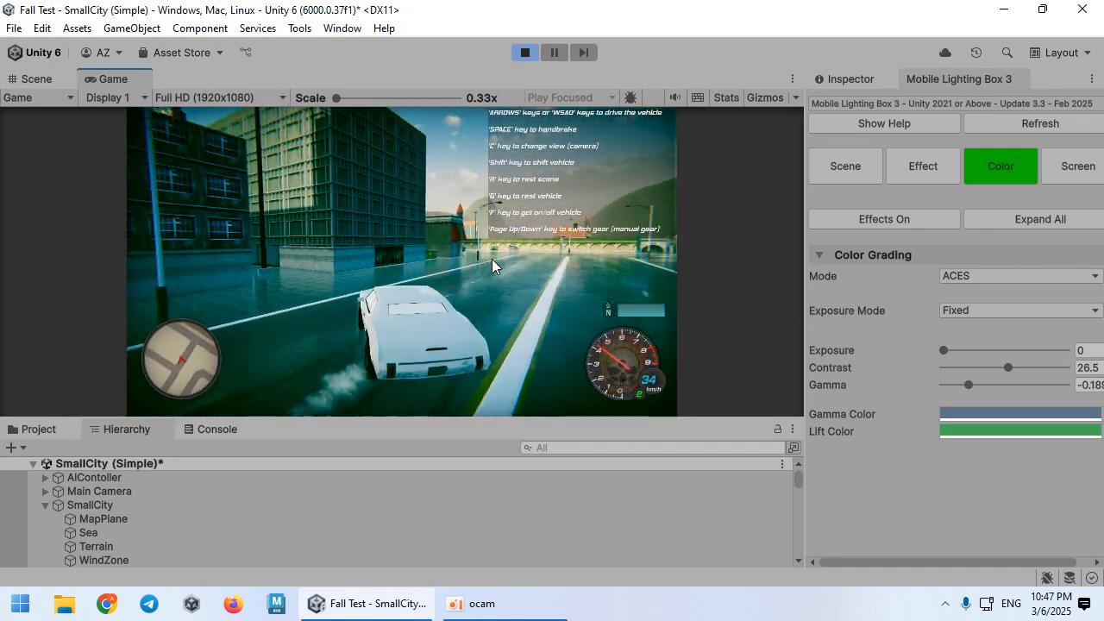
key("w")
key("d")
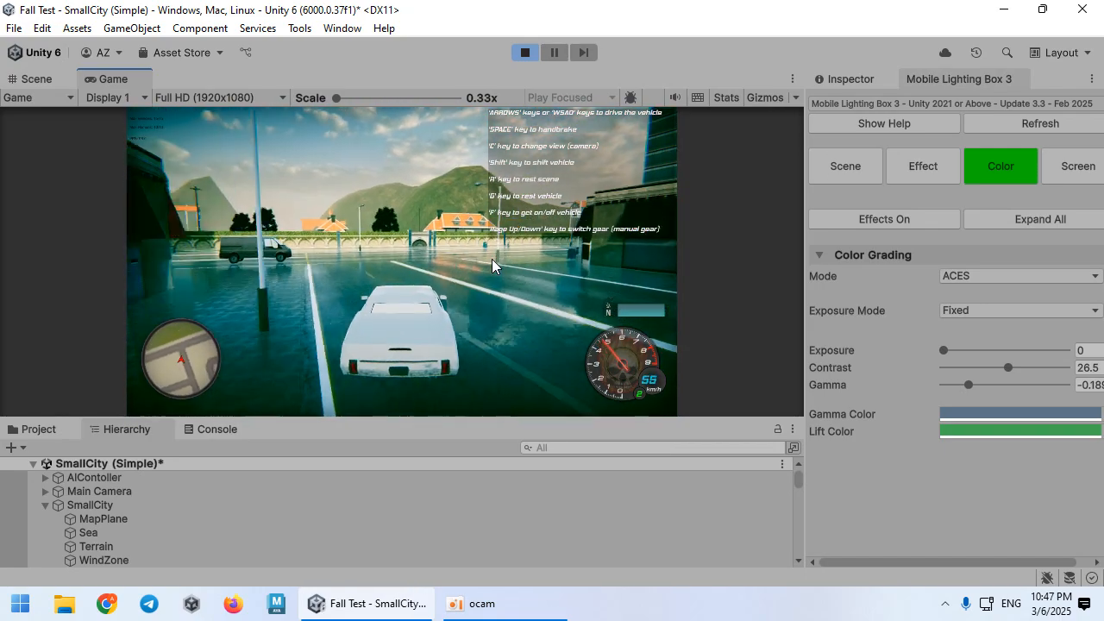
key("a")
key("space")
key("a")
key("space")
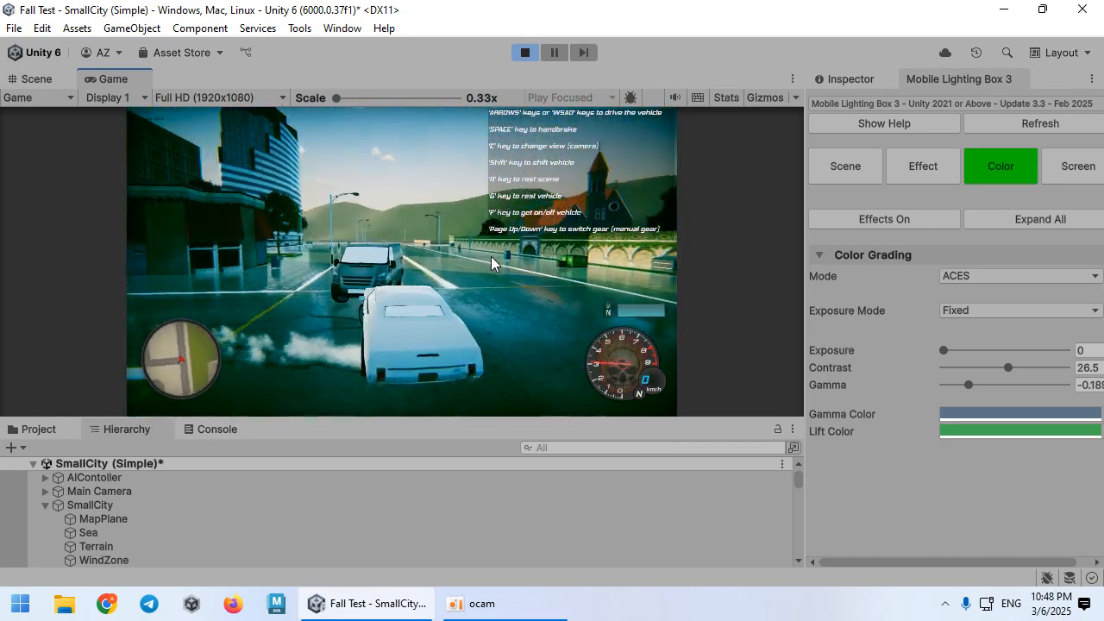
key("a")
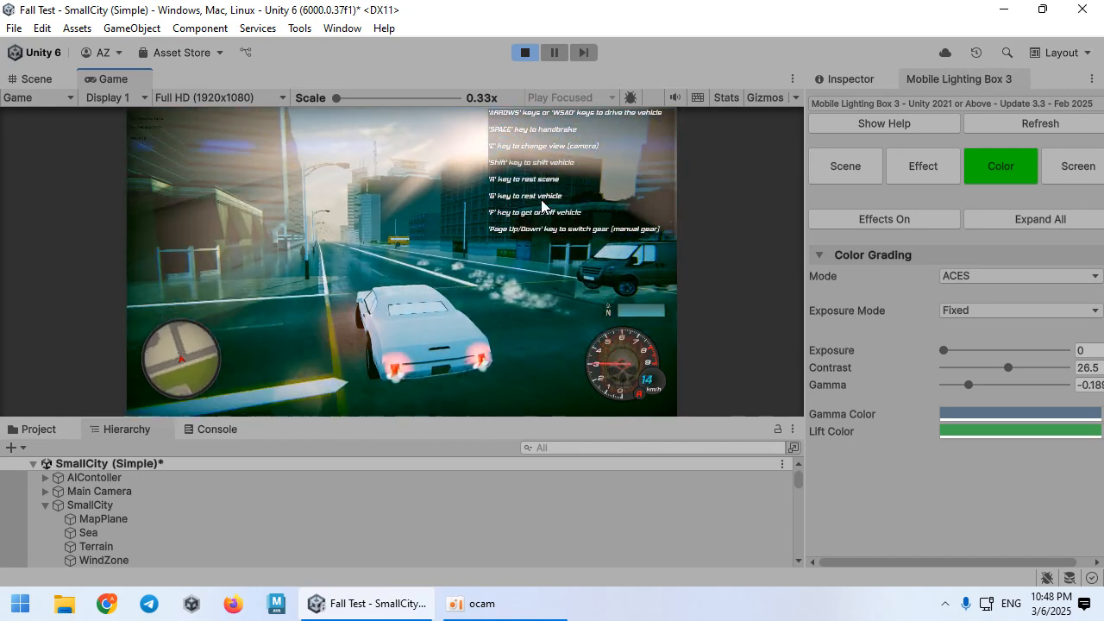
key("w")
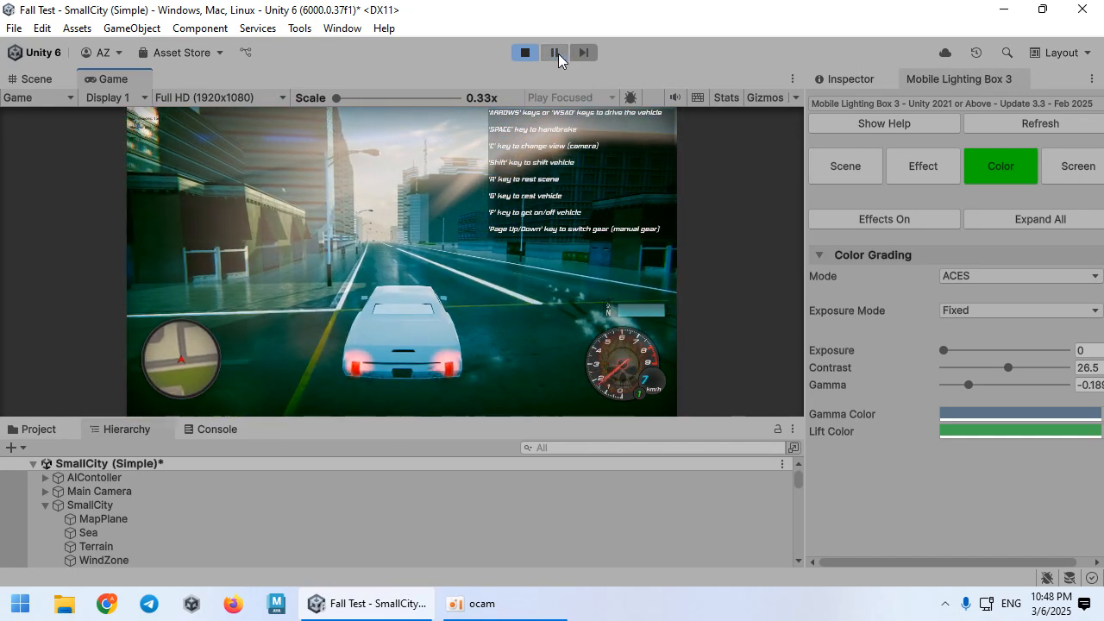
Pause play, frame the Main Camera in the Scene view, and select the Street02 road mesh there
left_click(555, 53)
key("ctrl+1")
left_click(112, 79)
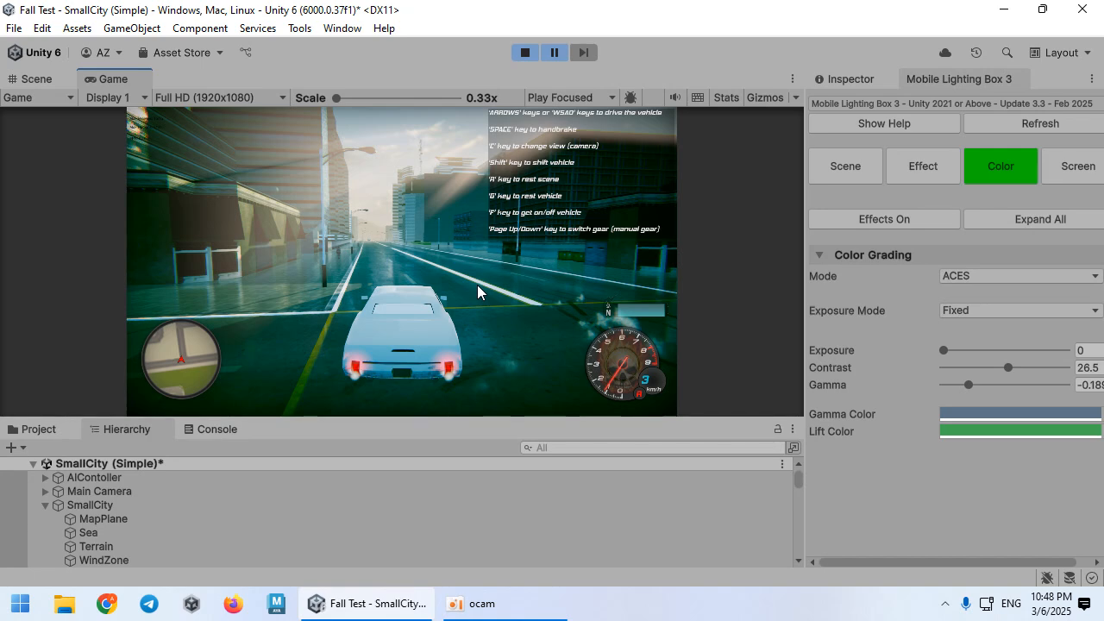
left_click(37, 78)
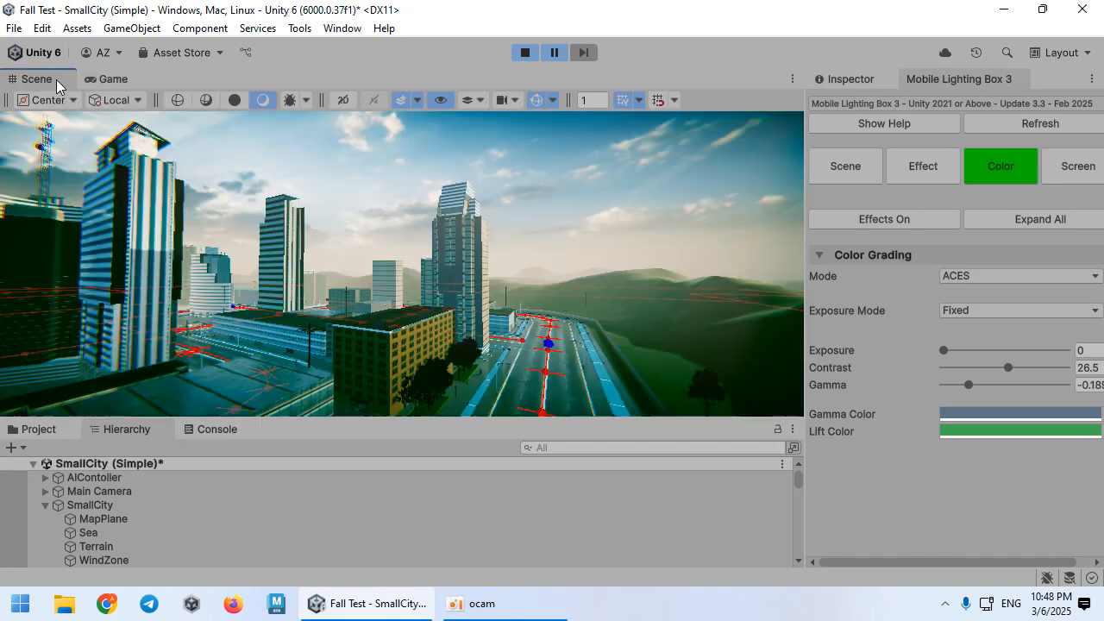
left_click(123, 480)
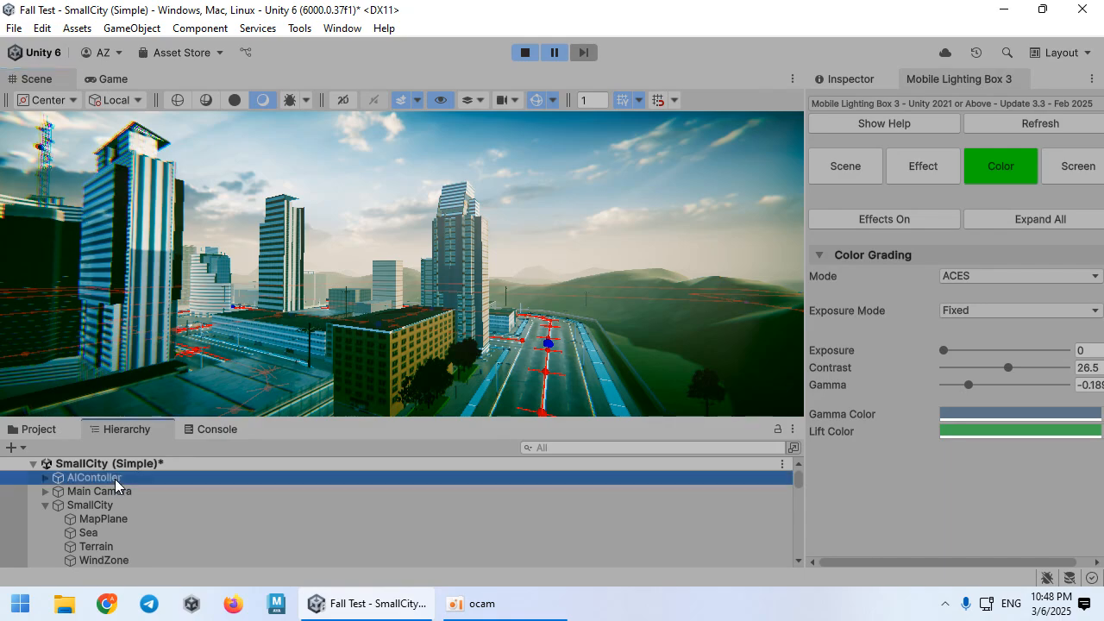
double_click(99, 491)
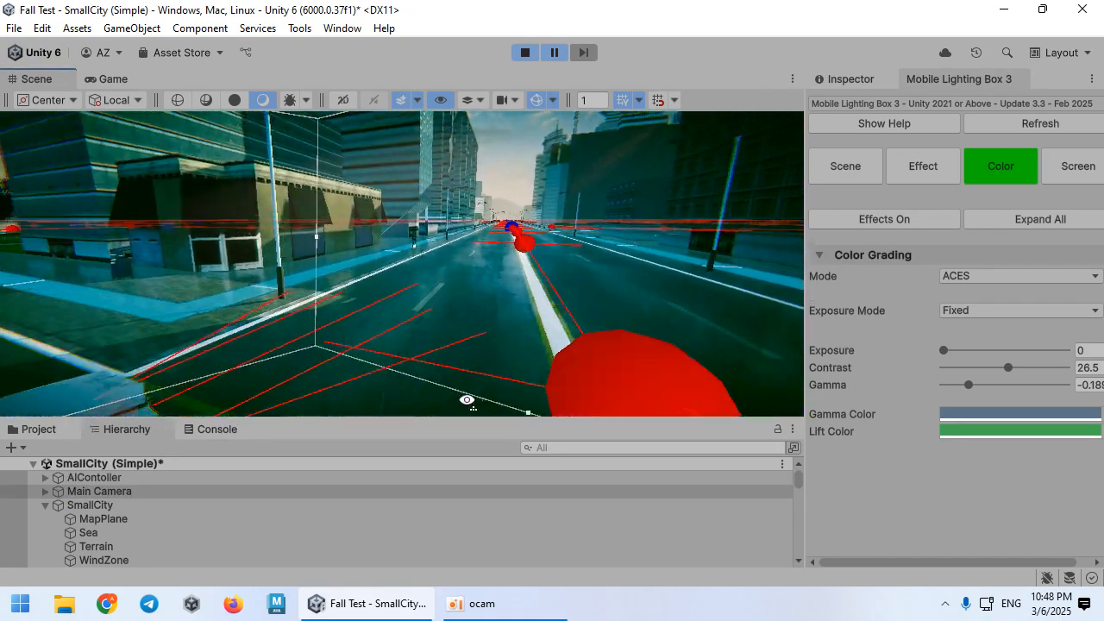
left_click(471, 313)
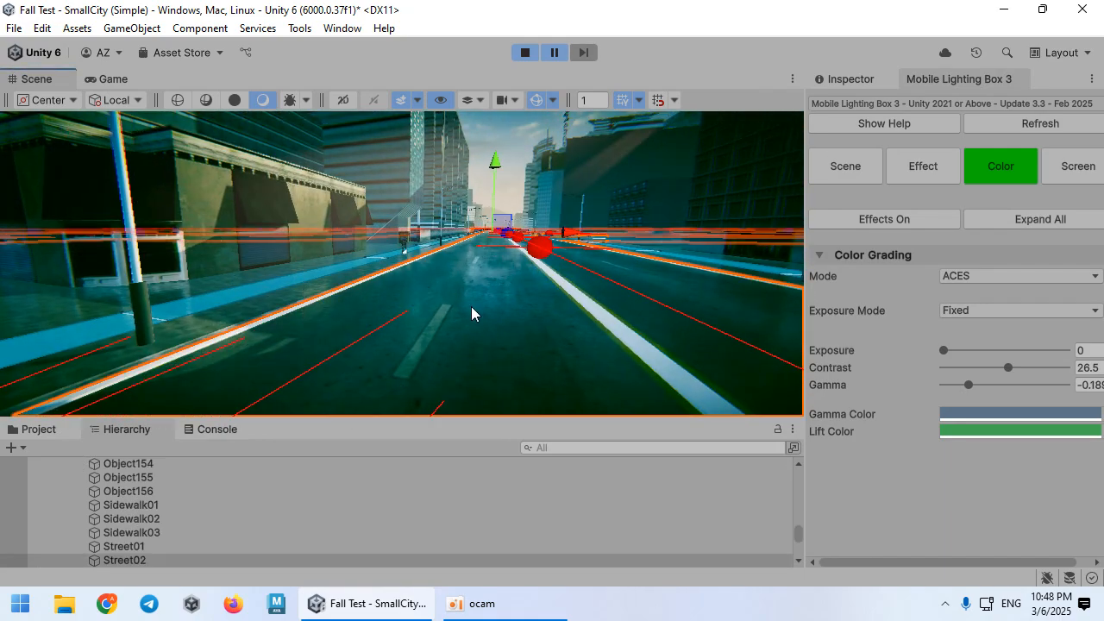
left_click(113, 78)
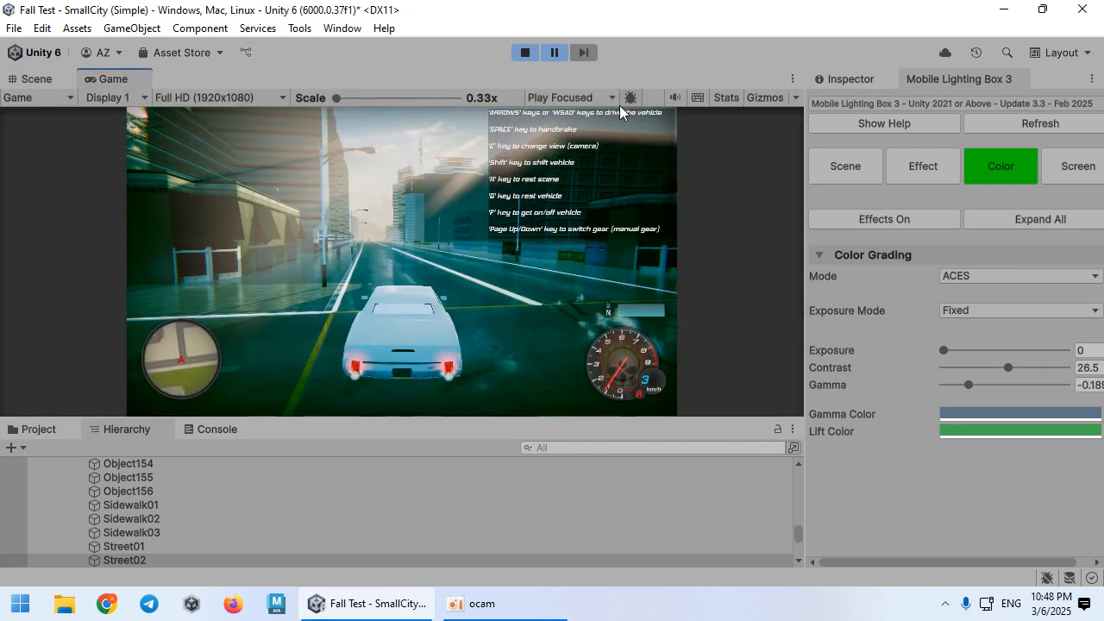
Show Street02's components in a wider Inspector, expand its Texture 02 material, and check the material's color
left_click(826, 78)
scroll(864, 330, "down", 6)
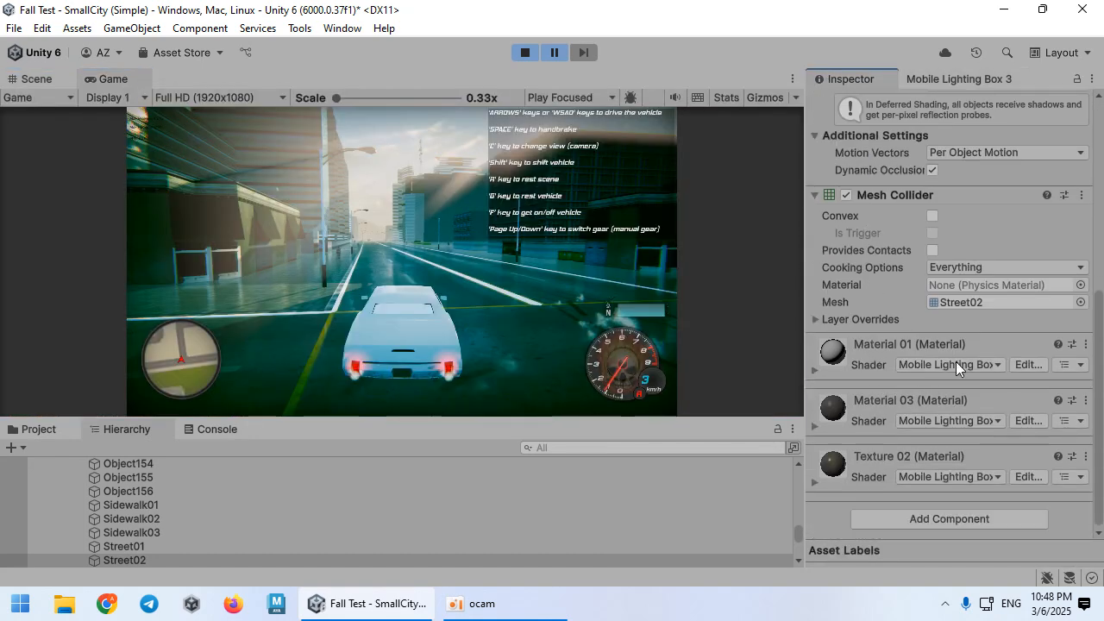
left_click_drag(801, 383, 743, 432)
left_click(798, 468)
scroll(805, 469, "down", 2)
left_click(1050, 402)
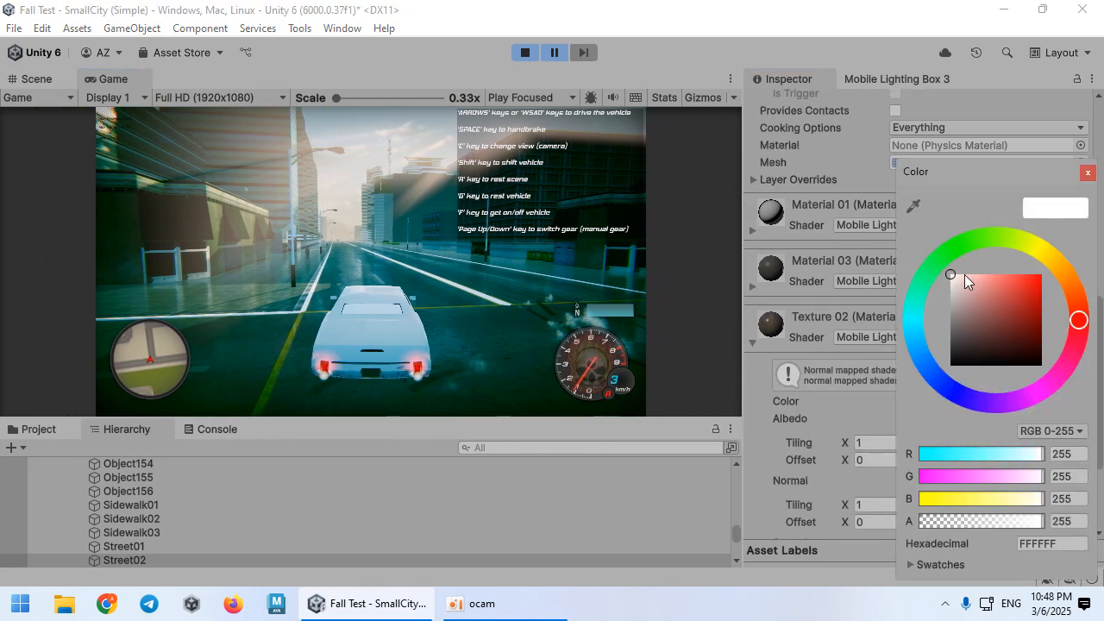
left_click(494, 288)
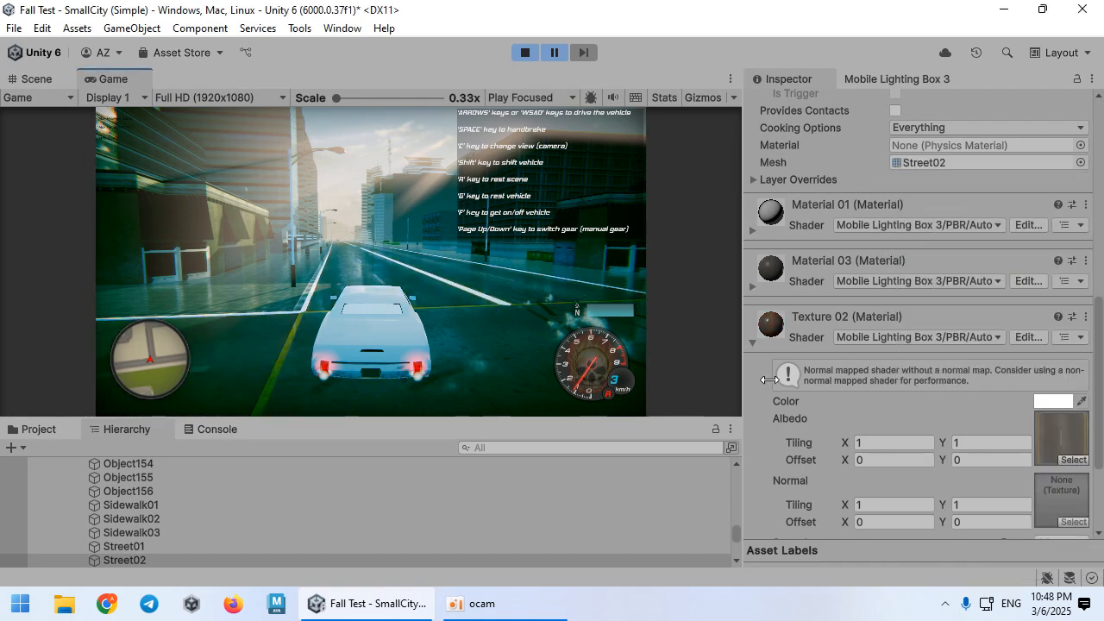
Raise the Smoothness of the road's Texture 02 material to 5 and enlarge the Game view
scroll(948, 450, "down", 4)
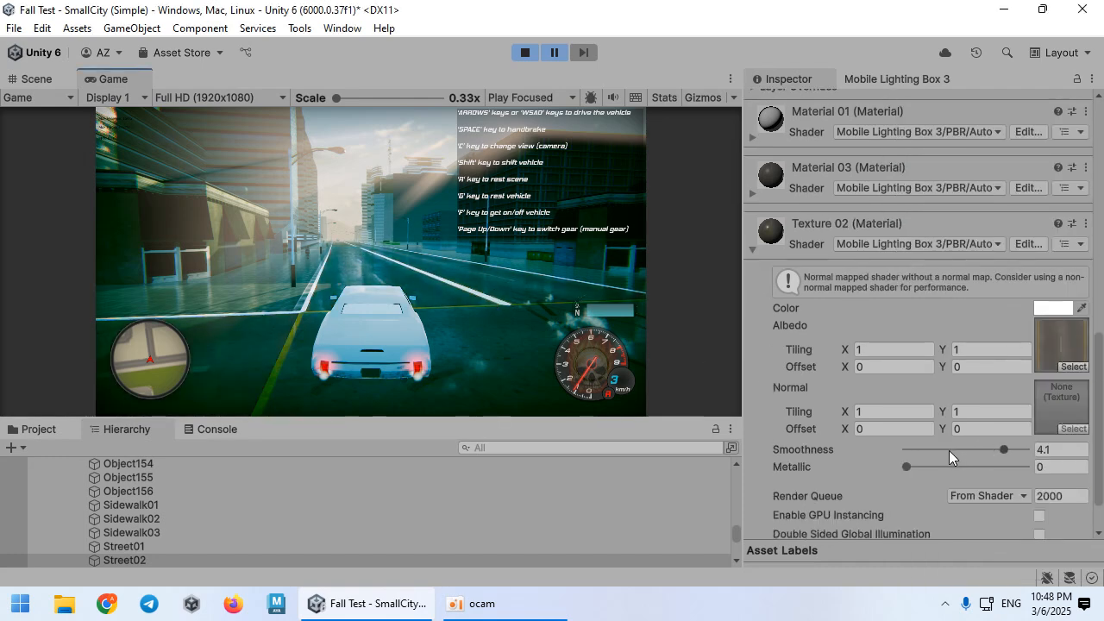
left_click_drag(976, 449, 1028, 450)
left_click_drag(573, 420, 538, 526)
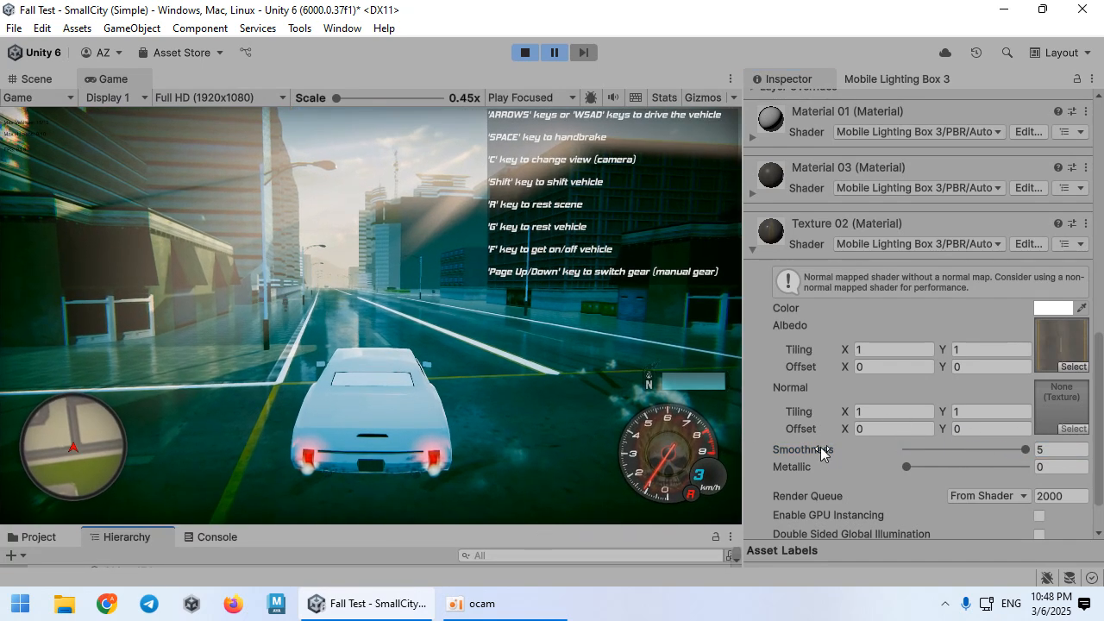
left_click_drag(994, 448, 1015, 453)
Switch the Texture 02 material's shader to Auto PBR (B) and set its Smoothness to about 4.64
left_click(953, 244)
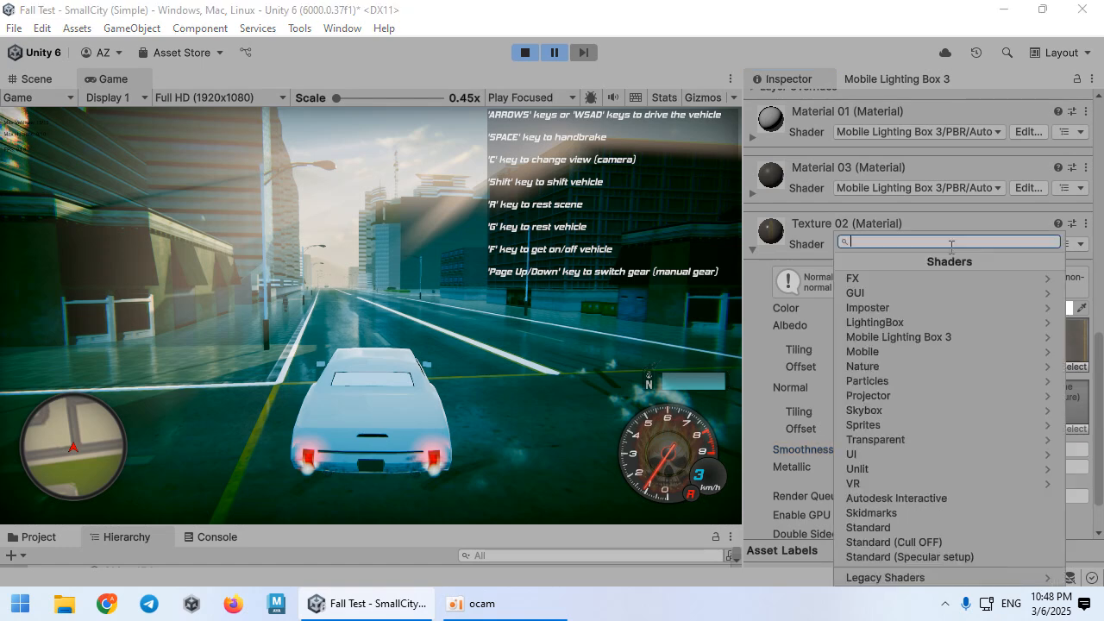
left_click(904, 336)
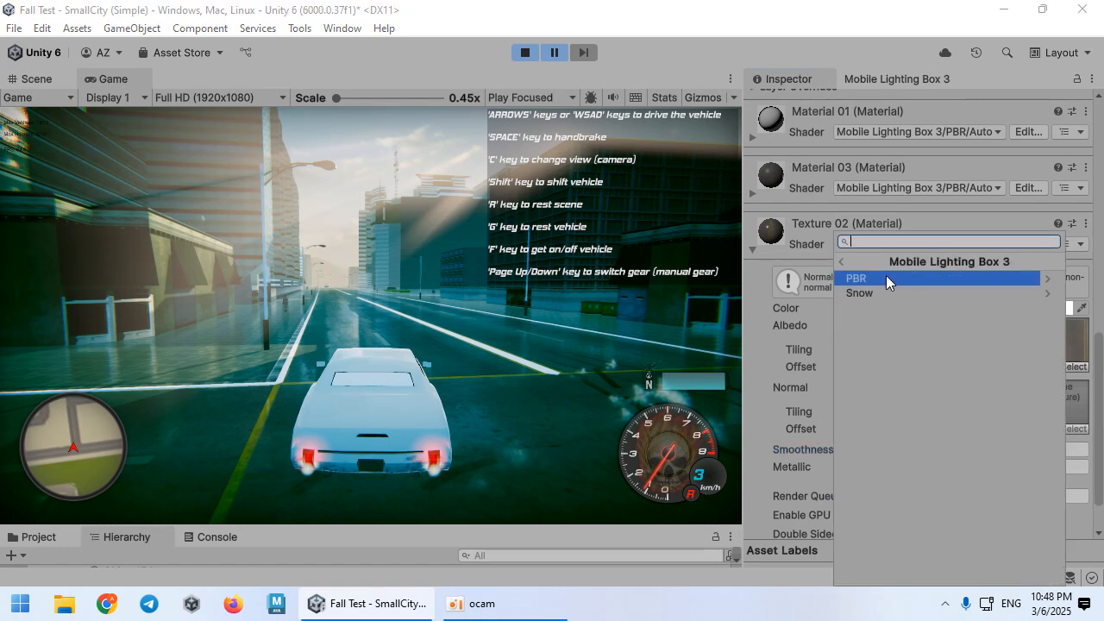
left_click(886, 277)
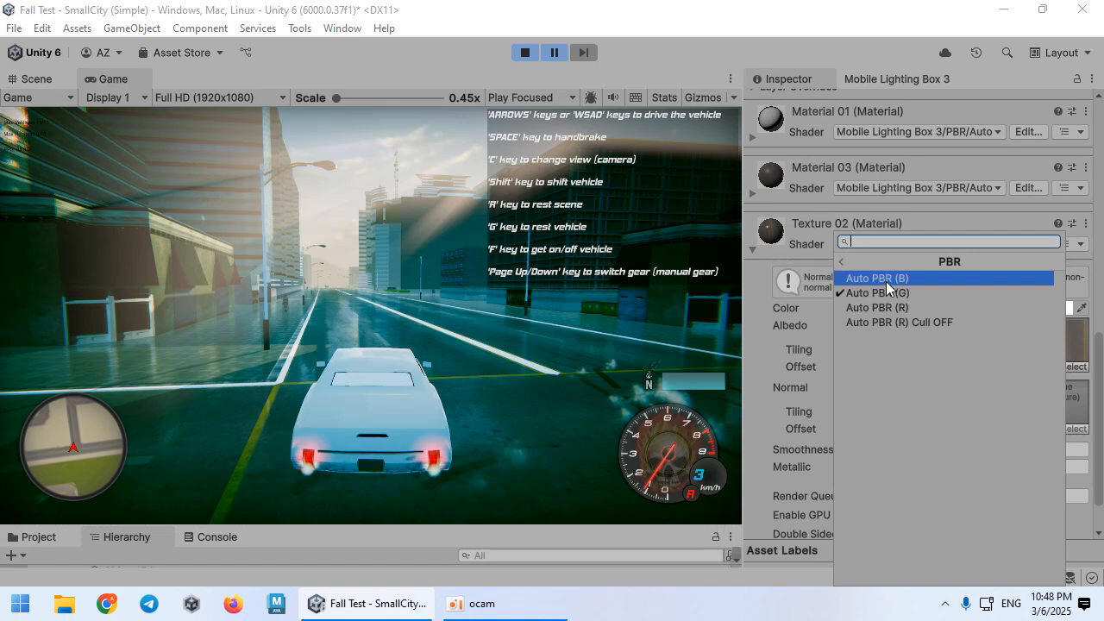
left_click(885, 279)
left_click_drag(974, 456, 1018, 445)
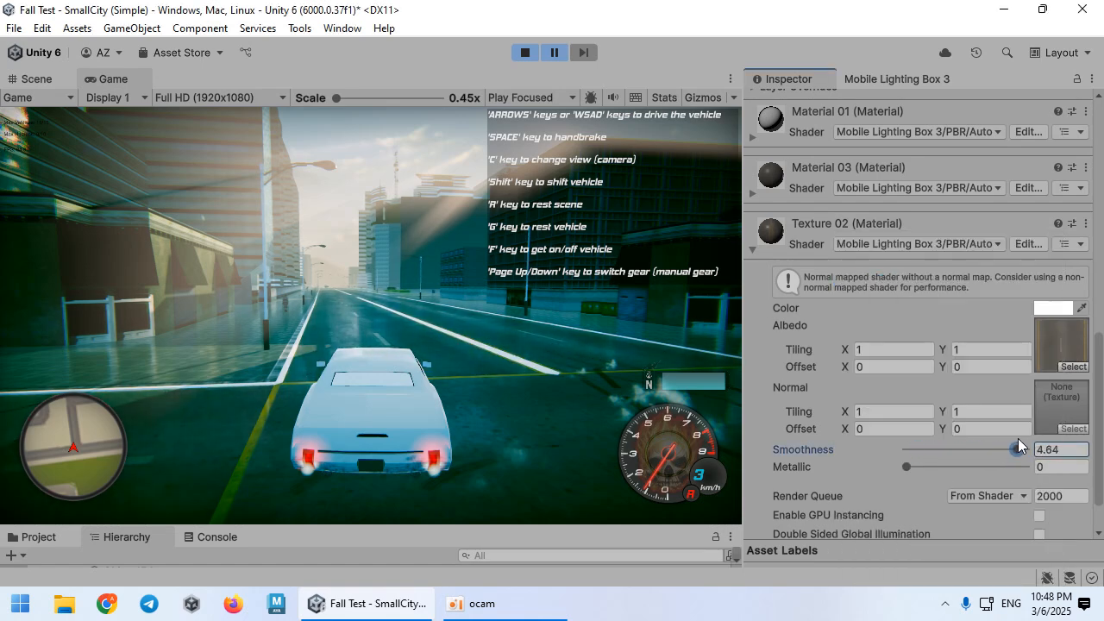
Switch the Texture 02 material's shader to Auto PBR (R) and set its Smoothness to about 3.73
left_click(914, 246)
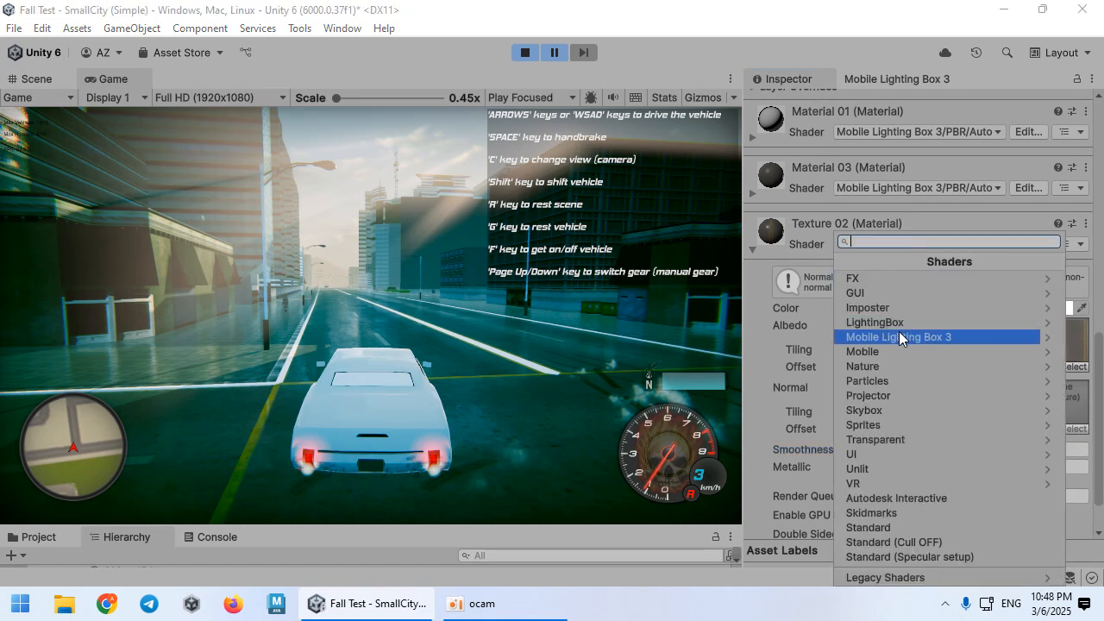
left_click(899, 332)
left_click(882, 282)
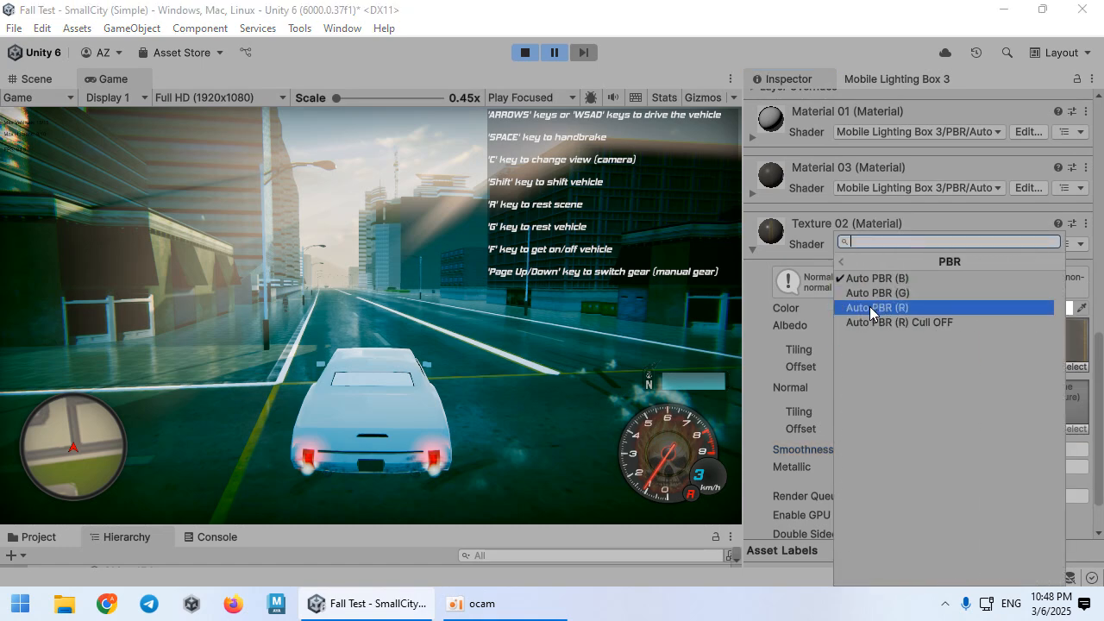
left_click(869, 307)
left_click_drag(951, 453, 995, 447)
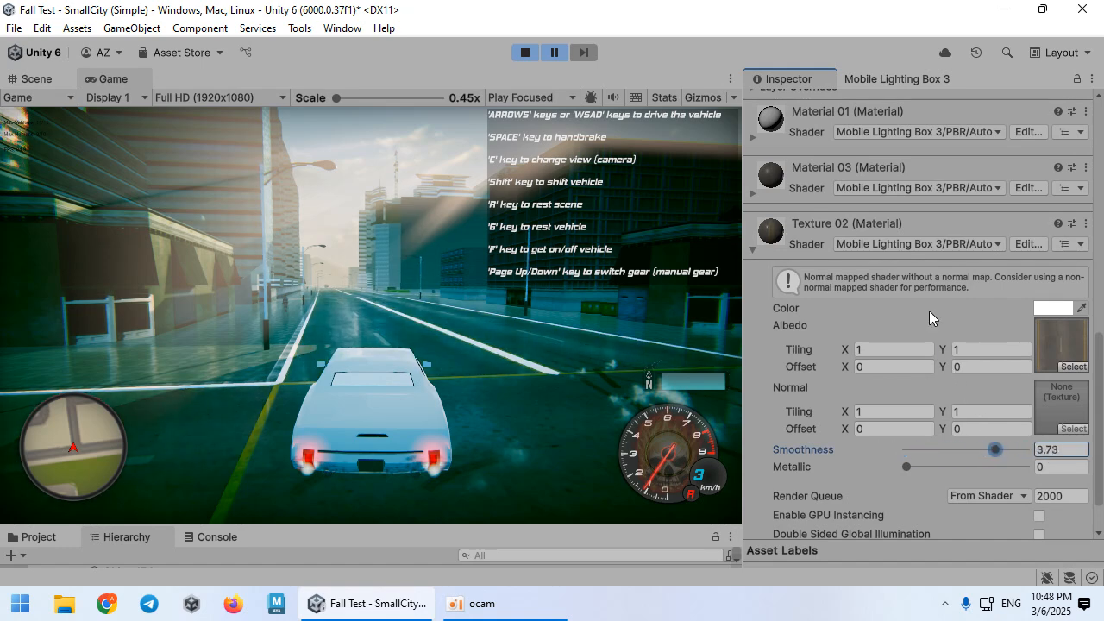
Switch the Texture 02 material's shader to Auto PBR (G) and set its Smoothness to about 3.91
left_click(913, 248)
left_click(916, 339)
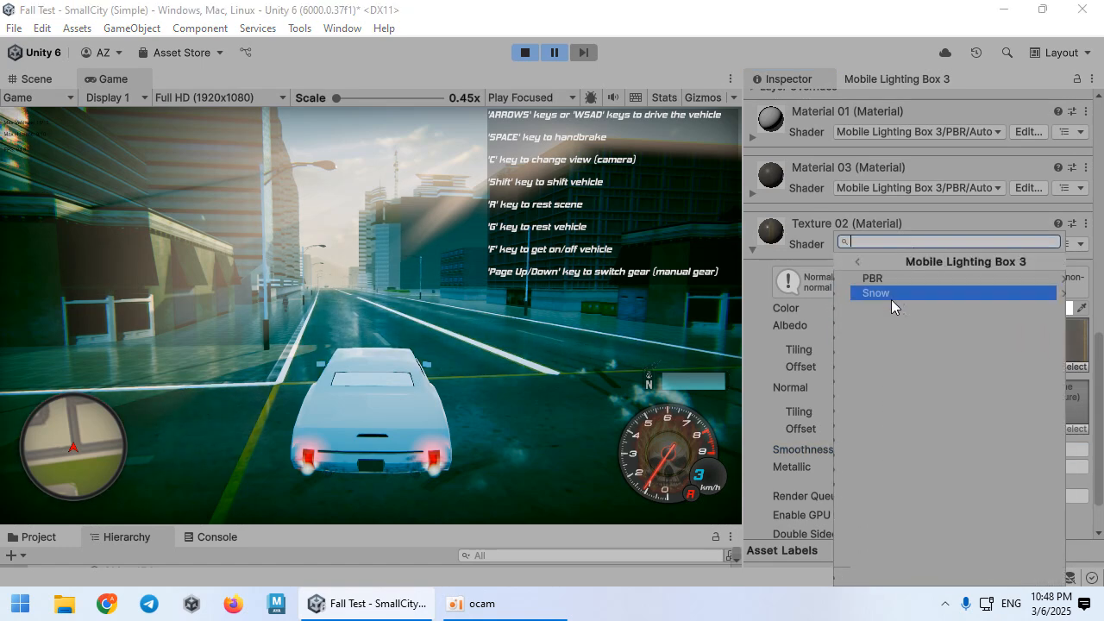
left_click(883, 283)
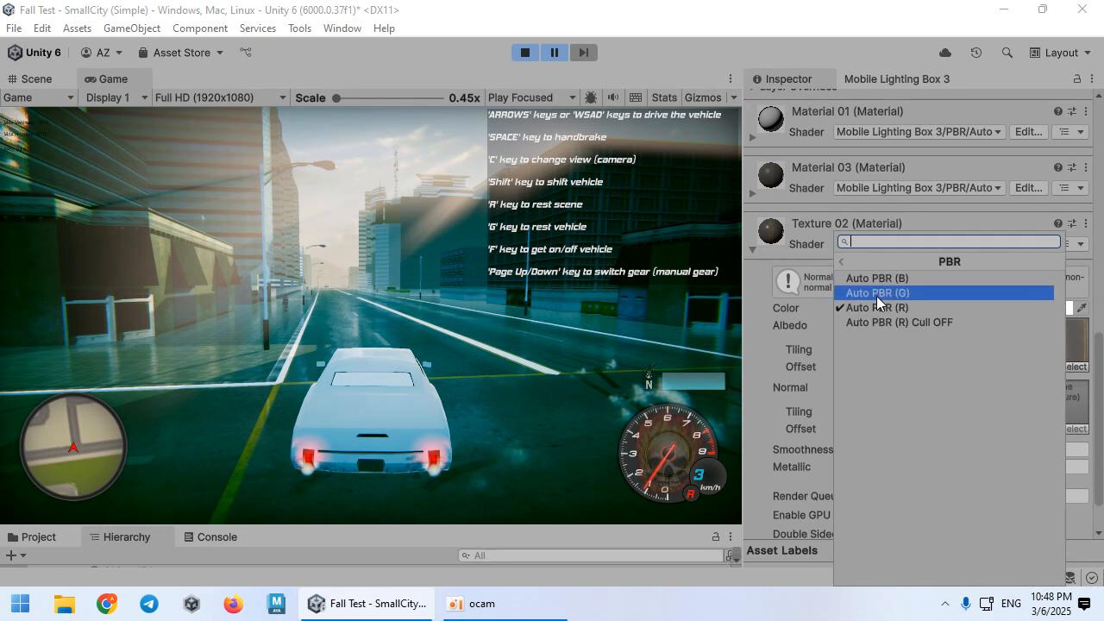
left_click(877, 294)
left_click_drag(957, 448, 999, 449)
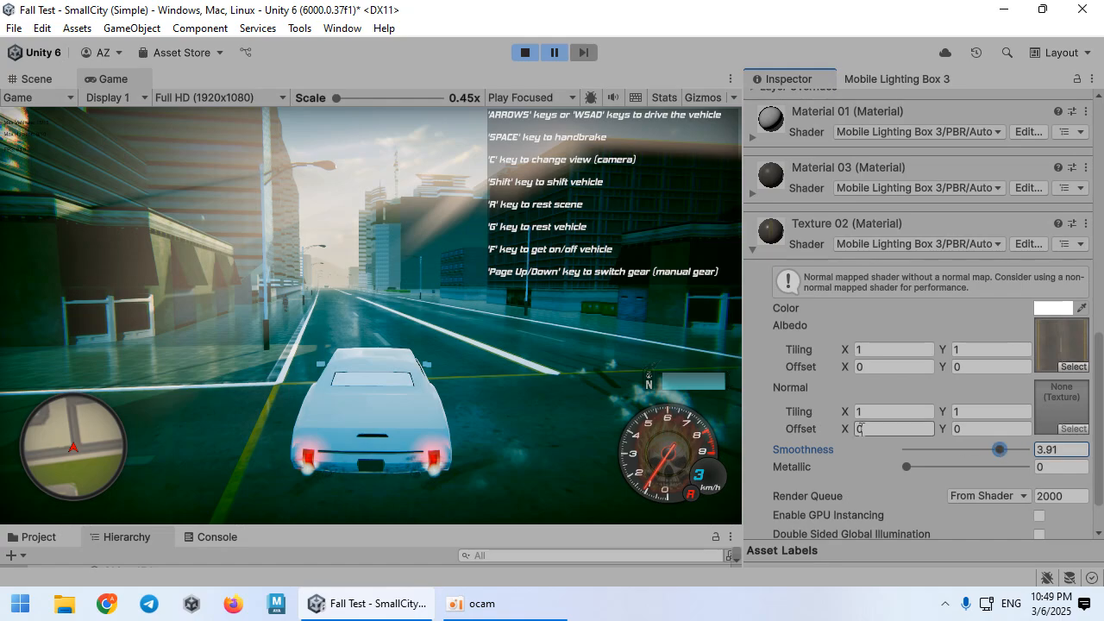
Select the Sidewalk01 object in the Scene view and set its Texture 5 material's Smoothness to about 4.02
left_click(36, 78)
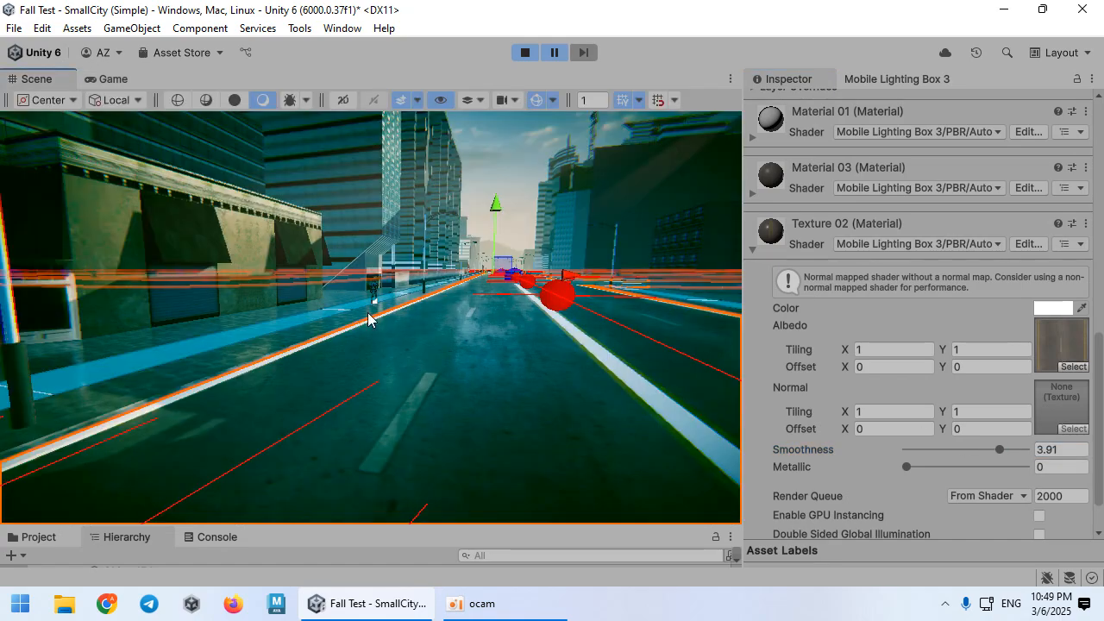
right_click_drag(370, 315, 419, 368)
left_click(419, 368)
left_click(112, 78)
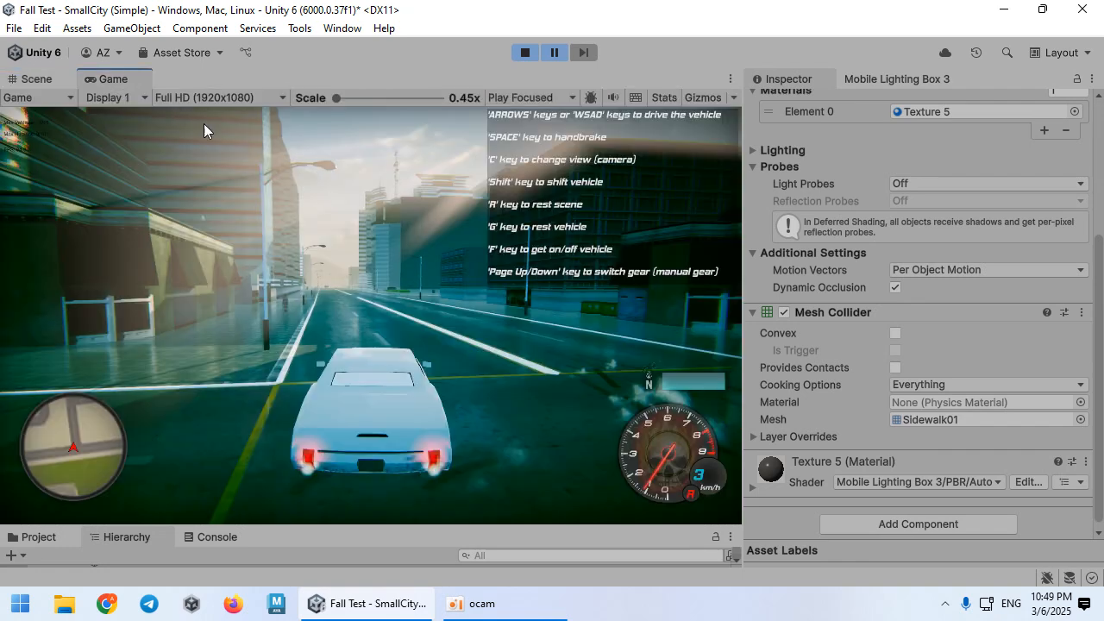
left_click(845, 463)
scroll(897, 421, "down", 5)
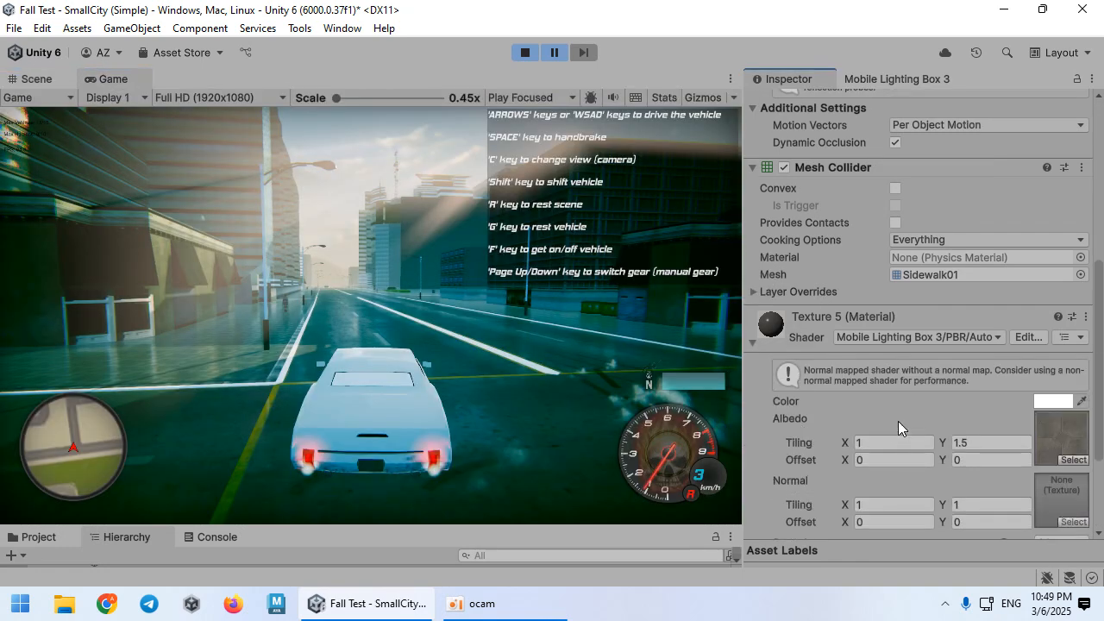
scroll(940, 453, "down", 1)
mouse_move(1004, 449)
left_mouse_down()
mouse_move(1021, 454)
mouse_move(918, 450)
mouse_move(1001, 464)
left_mouse_up()
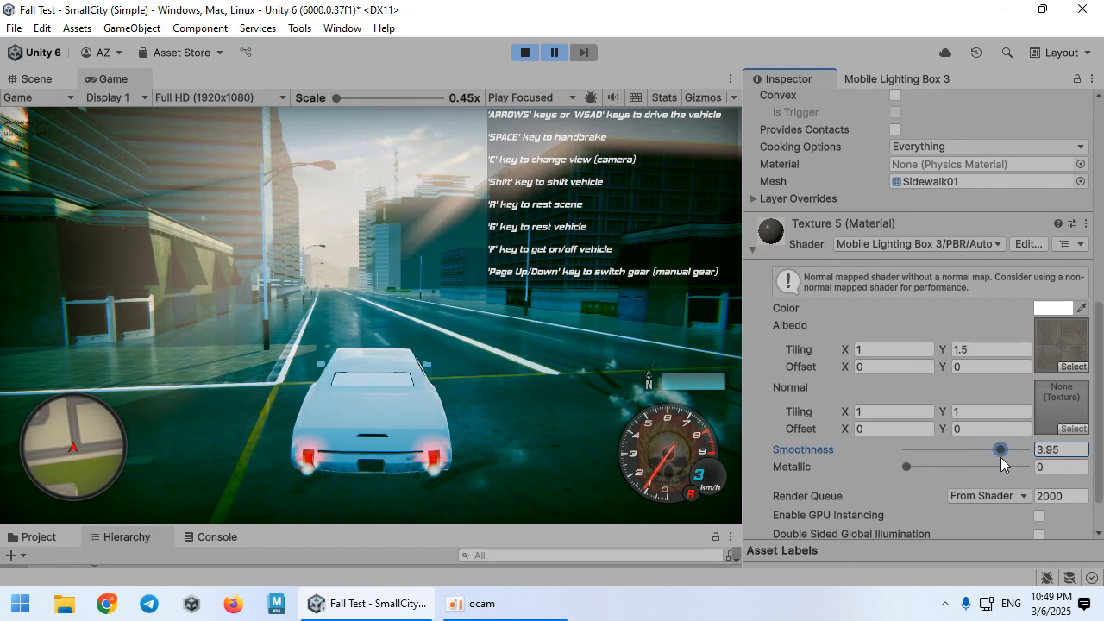
left_click(589, 403)
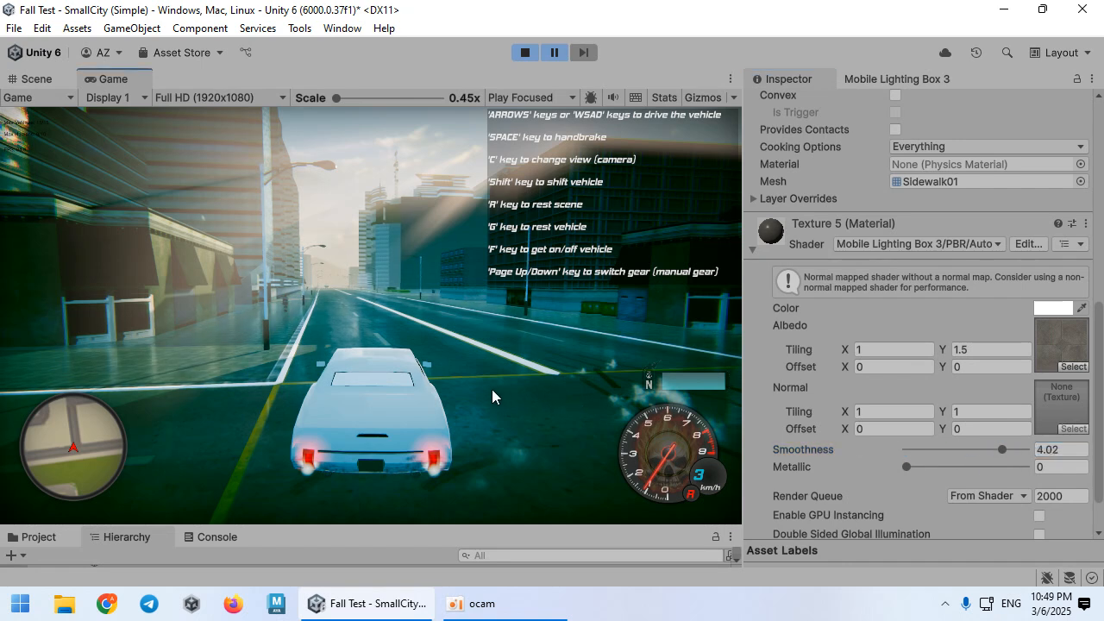
Resume play and select the white car's Body mesh in the Scene view
left_click(552, 54)
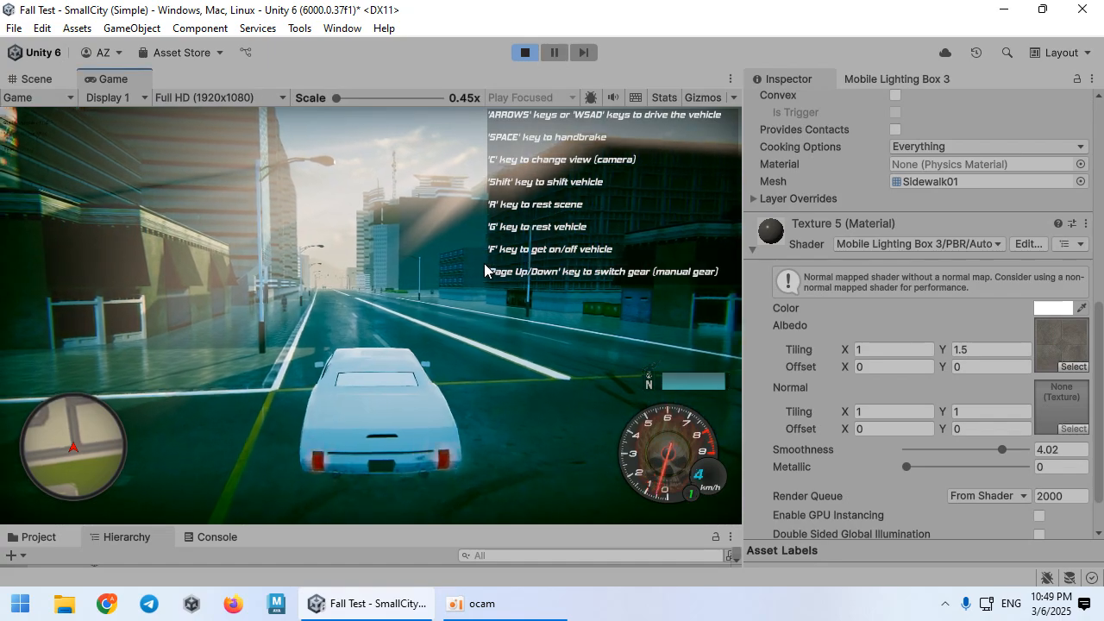
left_click(36, 79)
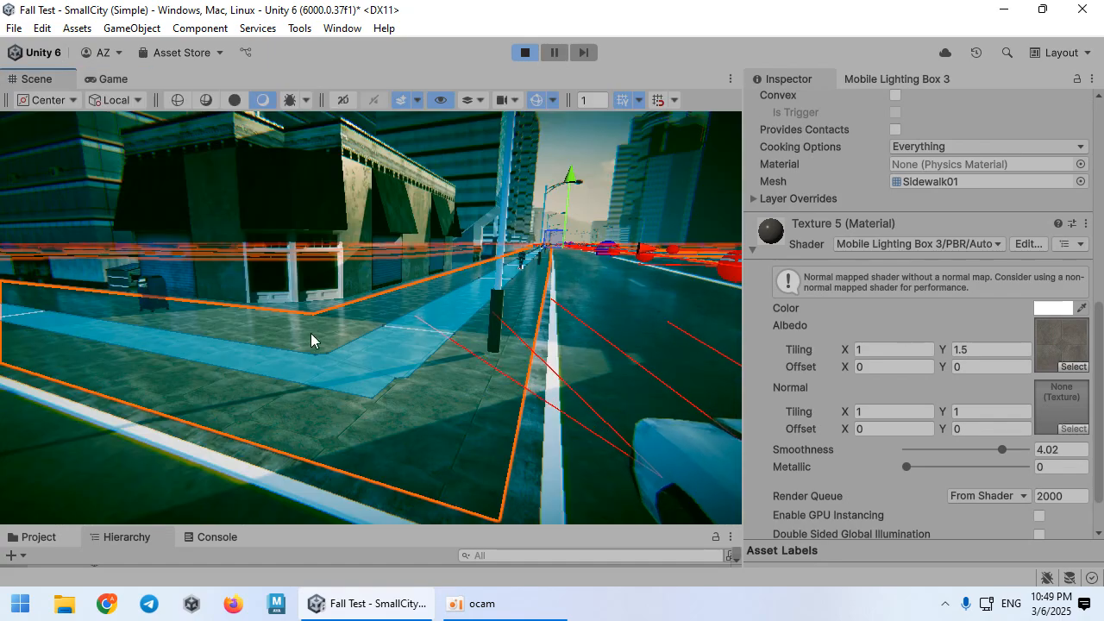
right_click_drag(310, 333, 412, 398)
left_click(412, 399)
left_click(111, 78)
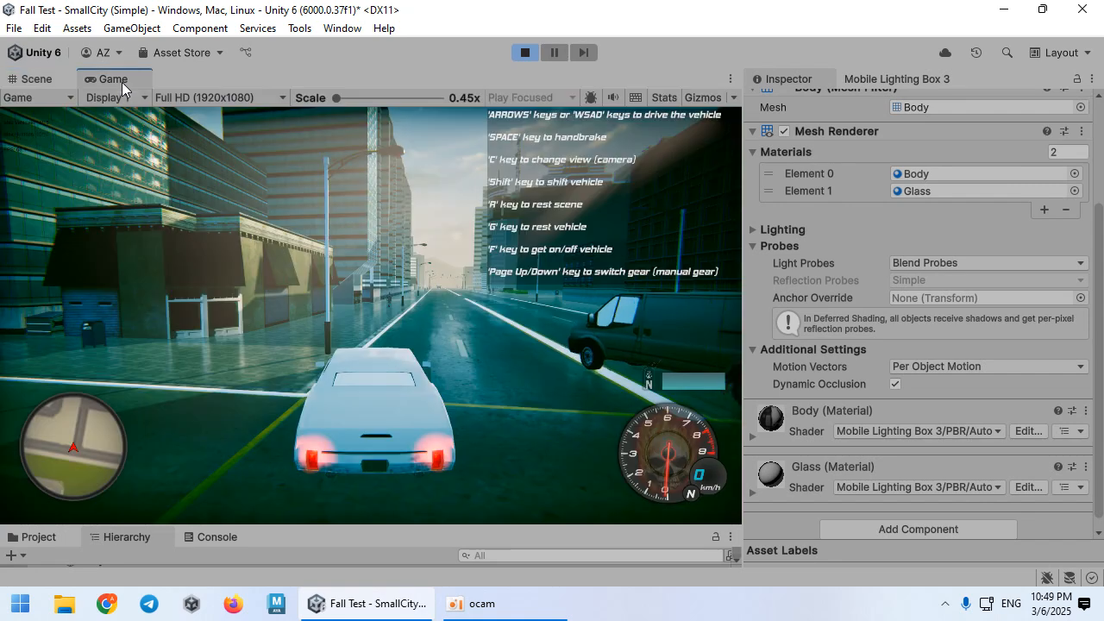
Set the car's Body material to Metallic 0.442 and Smoothness 5
scroll(766, 398, "down", 1)
left_click(806, 424)
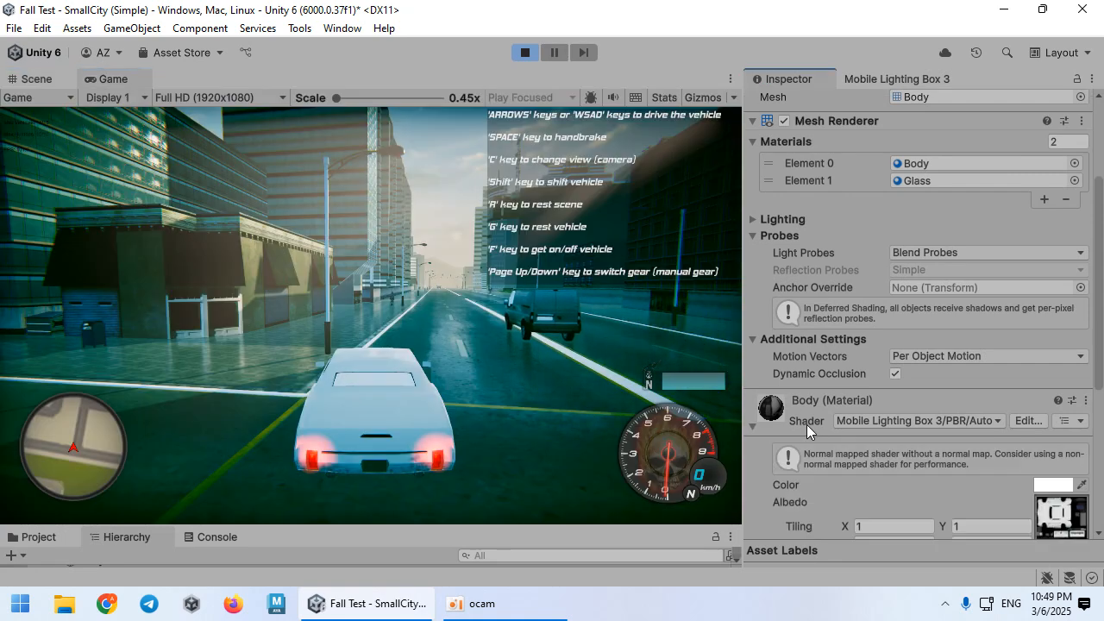
scroll(840, 416, "down", 3)
left_click_drag(905, 457, 960, 457)
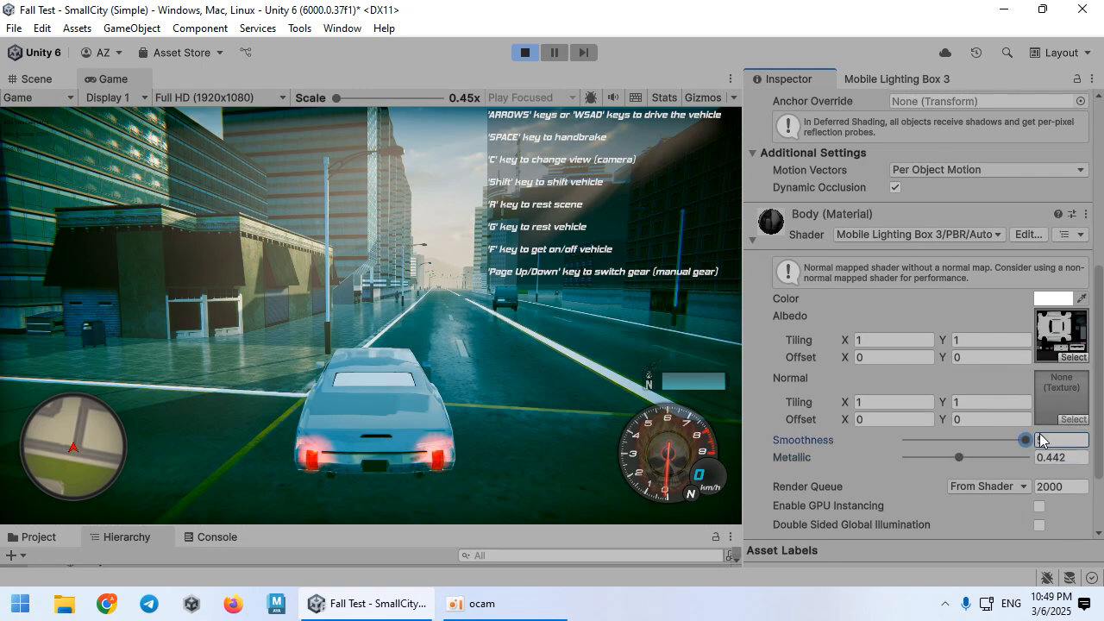
Try red FF4A4A and pale blue C0D6FF as the color of the car's Body material
left_click(1052, 299)
left_click_drag(1008, 278, 1006, 267)
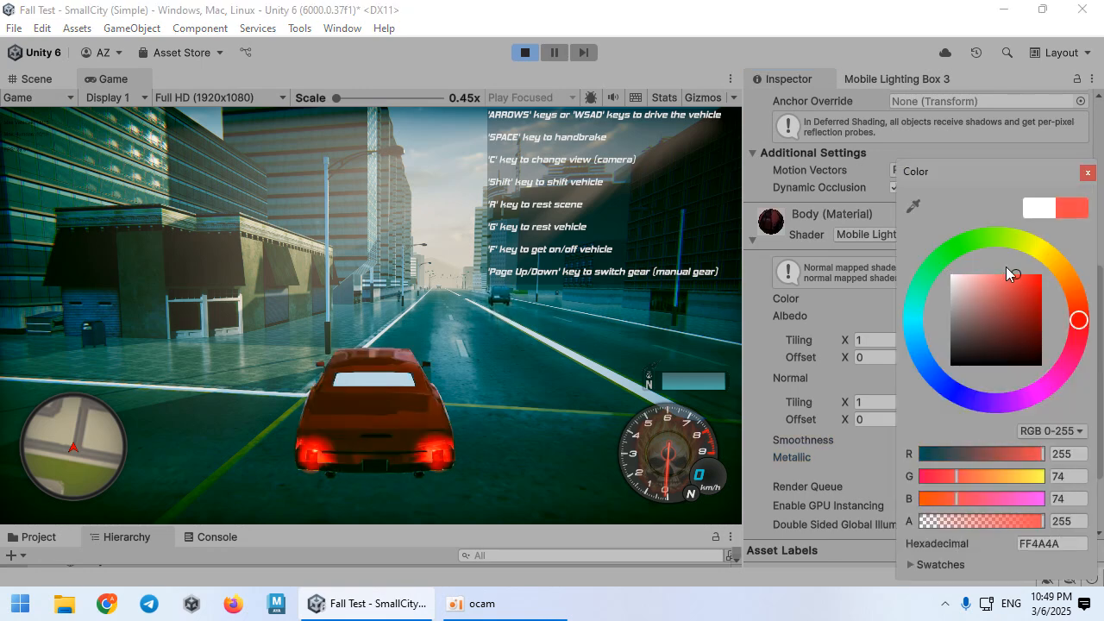
mouse_move(966, 303)
left_mouse_down()
mouse_move(969, 274)
mouse_move(948, 246)
mouse_move(1059, 251)
mouse_move(1002, 406)
mouse_move(940, 386)
mouse_move(1037, 397)
mouse_move(1069, 360)
mouse_move(973, 417)
mouse_move(944, 410)
mouse_move(1002, 416)
mouse_move(917, 385)
left_mouse_up()
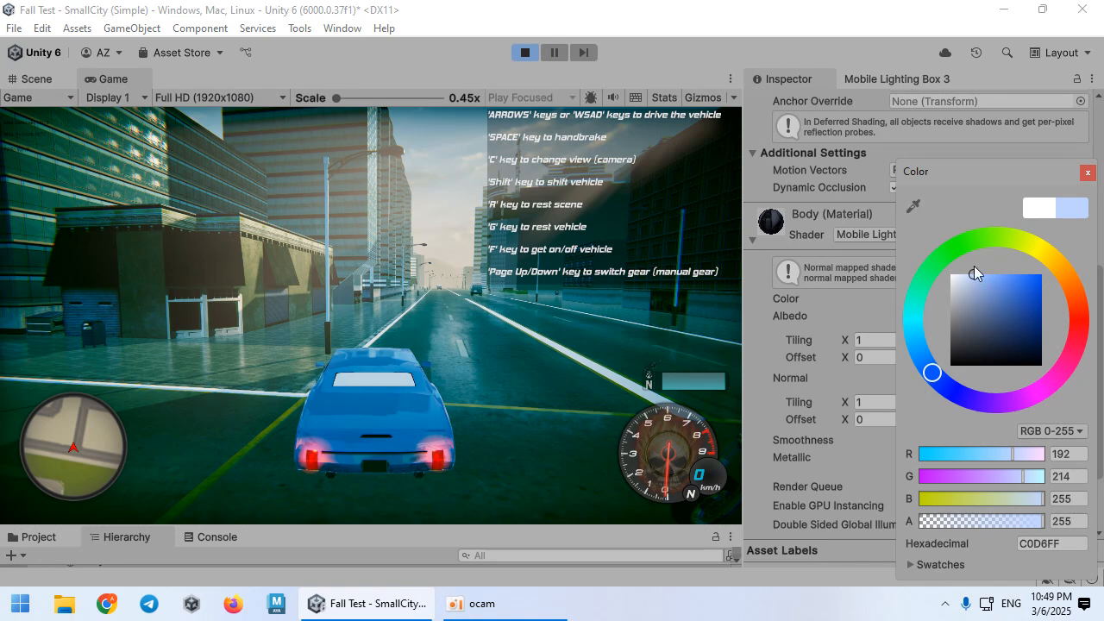
left_click(826, 440)
Set the car's Body material to Metallic 0.507 and change its color to white
mouse_move(958, 457)
left_mouse_down()
mouse_move(881, 455)
mouse_move(1044, 455)
mouse_move(967, 458)
left_mouse_up()
left_click(1053, 298)
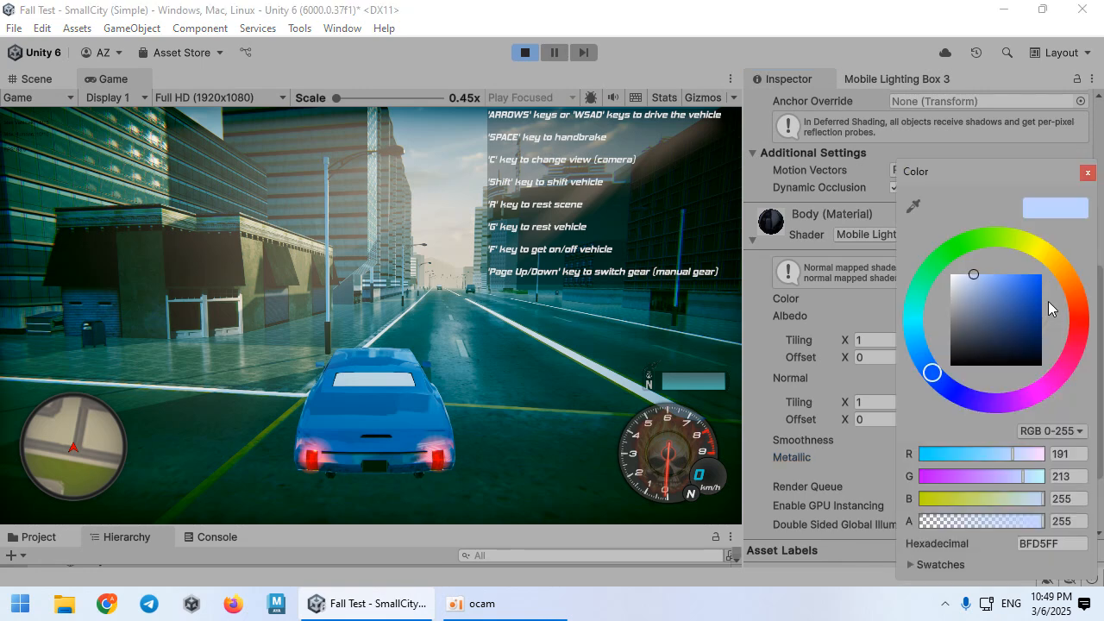
left_click(1004, 290)
left_click(977, 270)
mouse_move(977, 268)
left_mouse_down()
mouse_move(965, 263)
mouse_move(1018, 239)
mouse_move(1062, 263)
left_mouse_up()
mouse_move(971, 312)
left_mouse_down()
mouse_move(959, 317)
mouse_move(894, 257)
mouse_move(890, 289)
mouse_move(879, 266)
left_mouse_up()
left_click(879, 265)
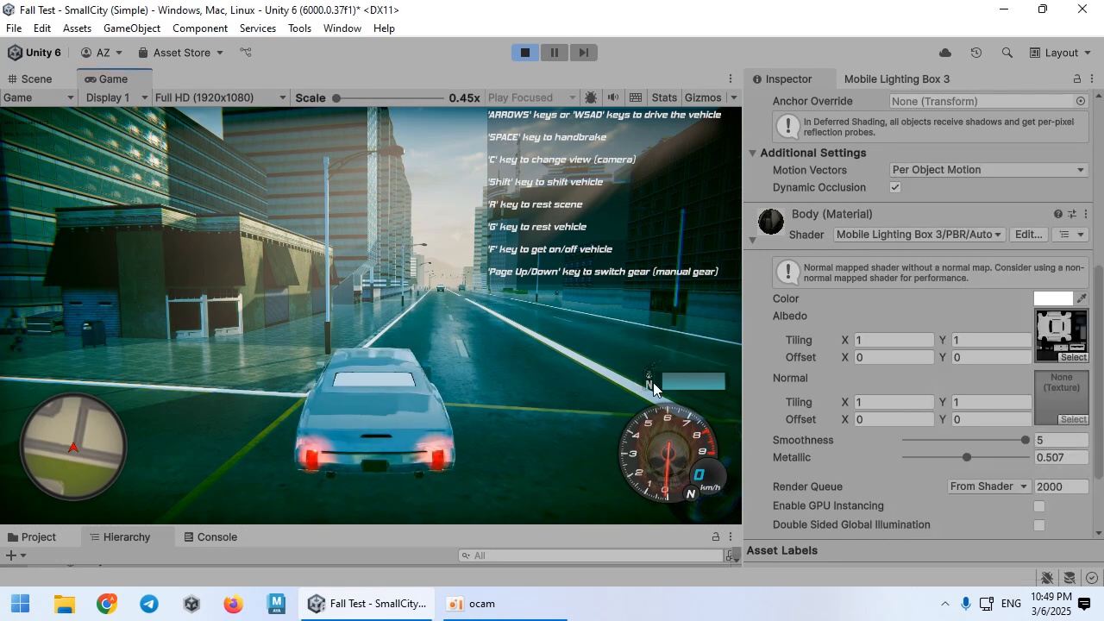
Set the Smoothness of the car's Body material to 1.23
mouse_move(930, 441)
left_mouse_down()
mouse_move(993, 441)
mouse_move(905, 440)
mouse_move(935, 433)
left_mouse_up()
Drive the car along the city streets and through the intersection to examine the body, road and sidewalk reflections
key("w")
key("d")
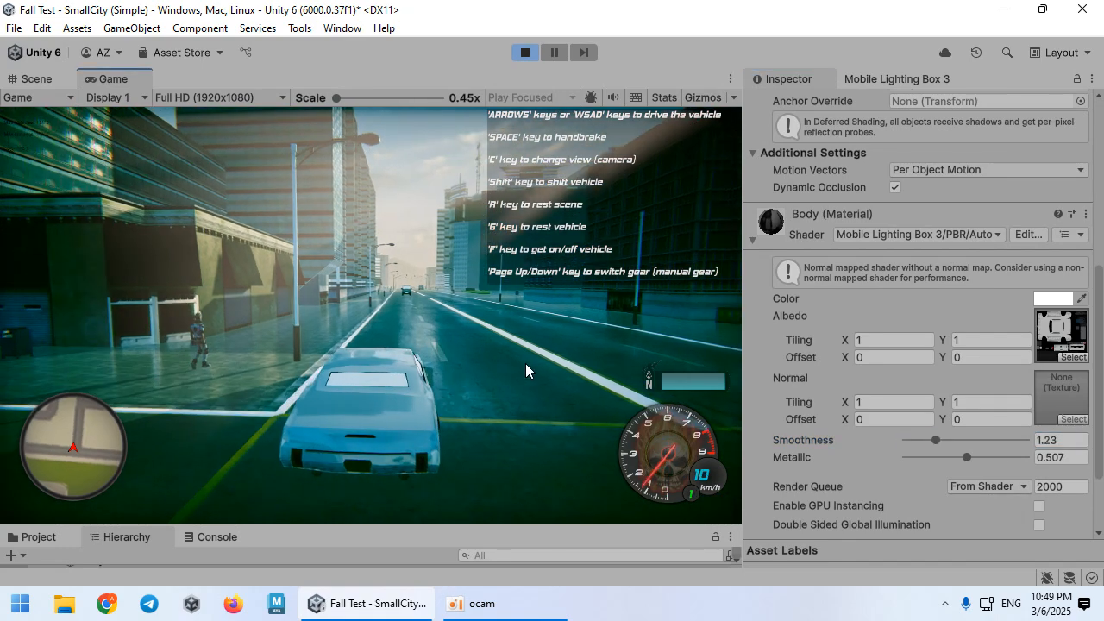
key("a")
key("w")
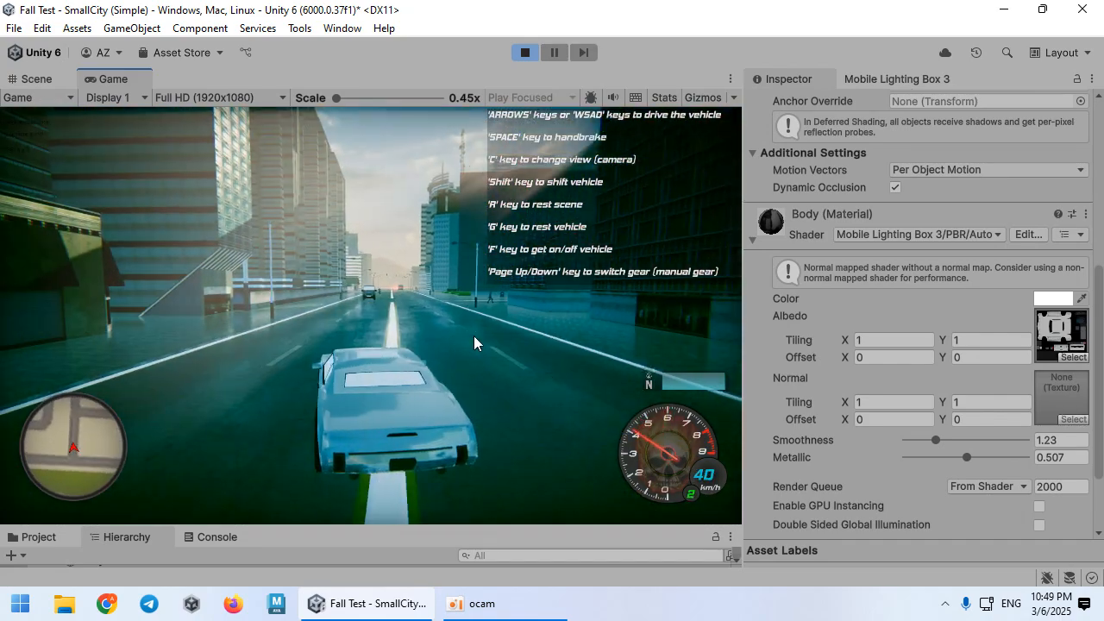
key("d")
key("w")
key("a")
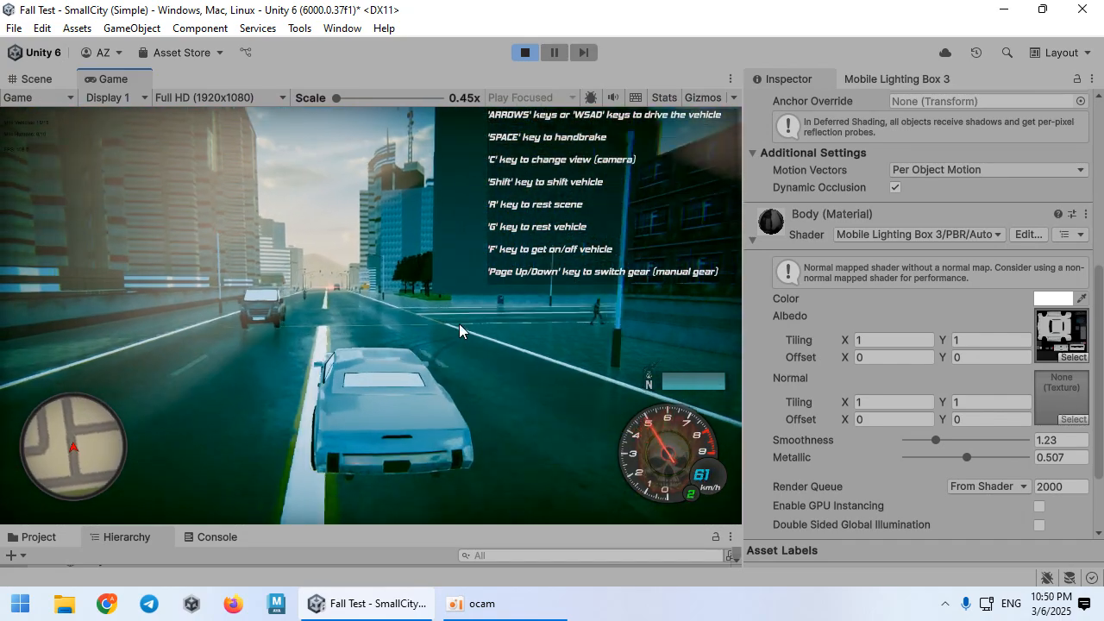
key("w")
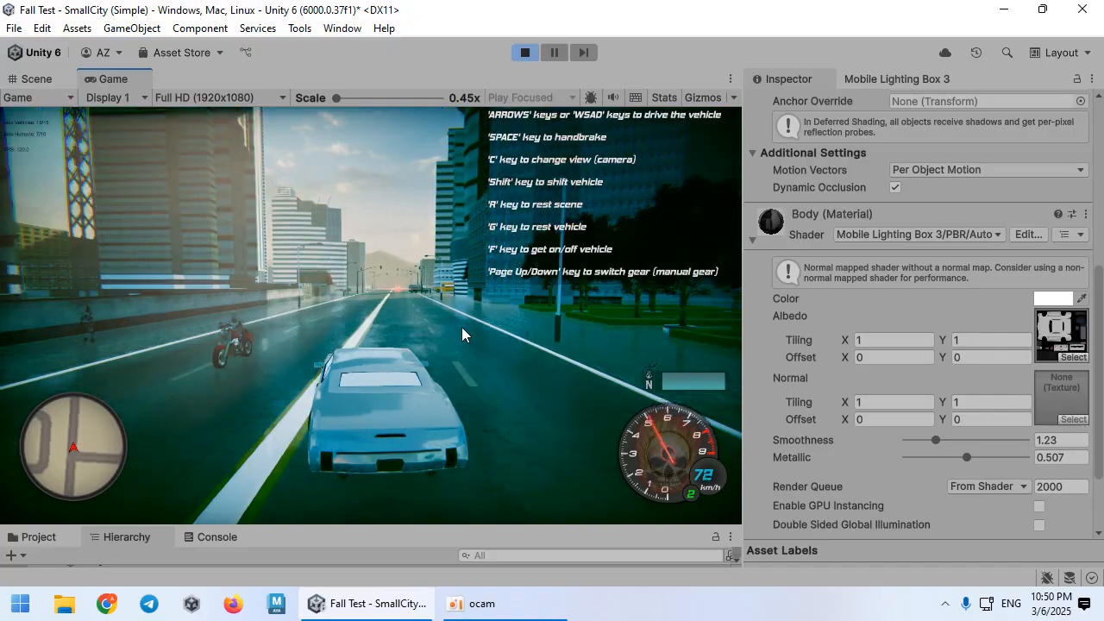
key("d")
key("w")
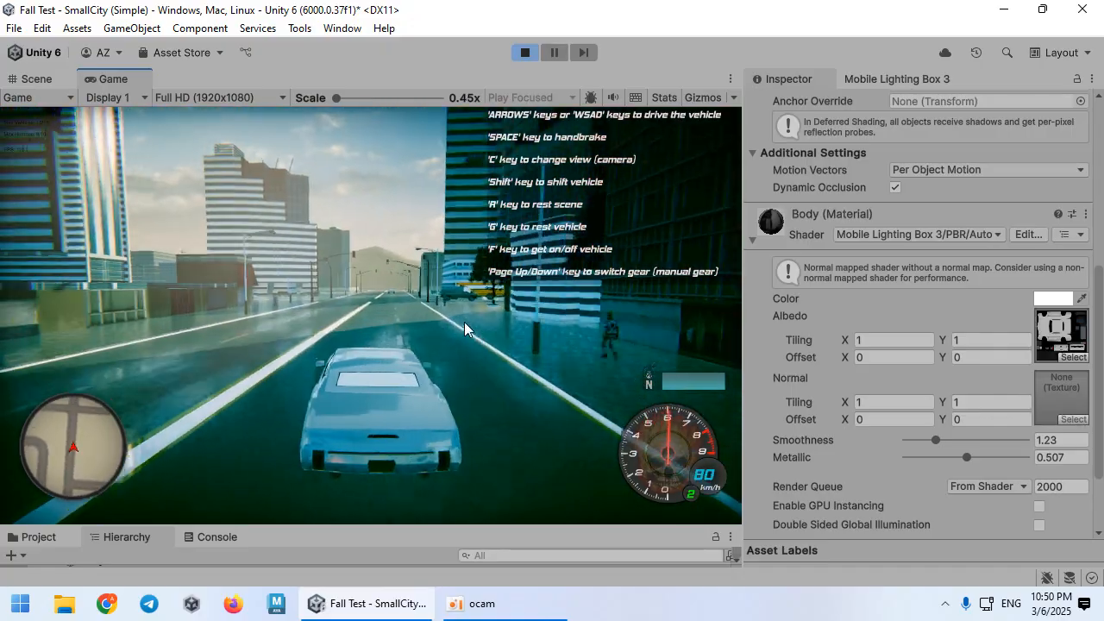
key("a")
key("space")
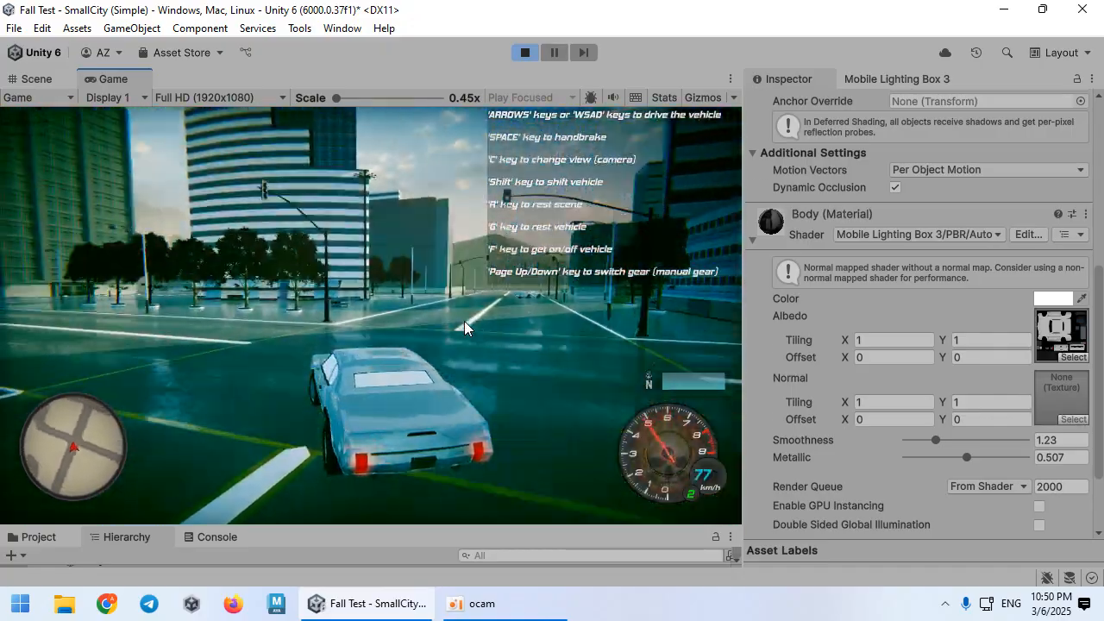
key("s")
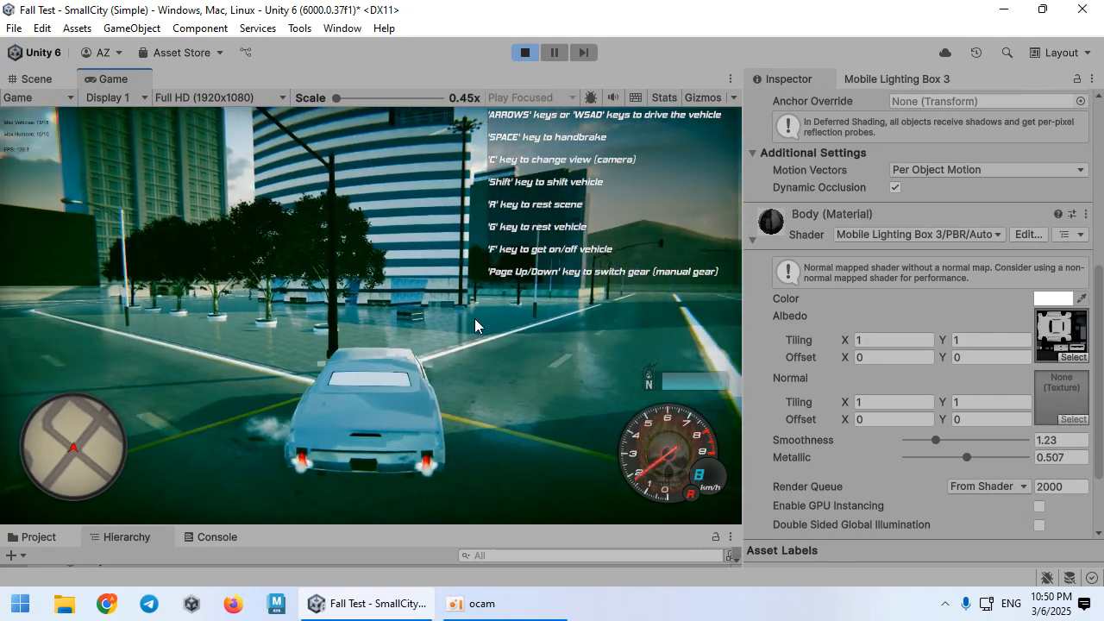
key("space")
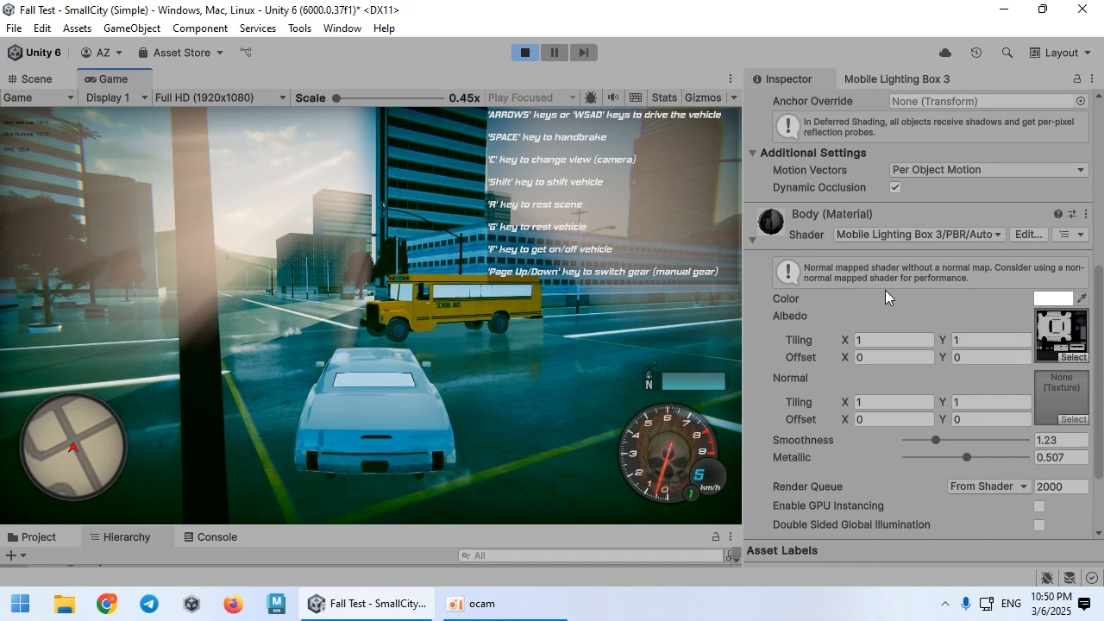
In the lighting box's Scene settings, set the Sun's Intensity to 2.29, Rotation X to 166.8 and Rotation Y to 0
left_click(880, 80)
left_click(782, 166)
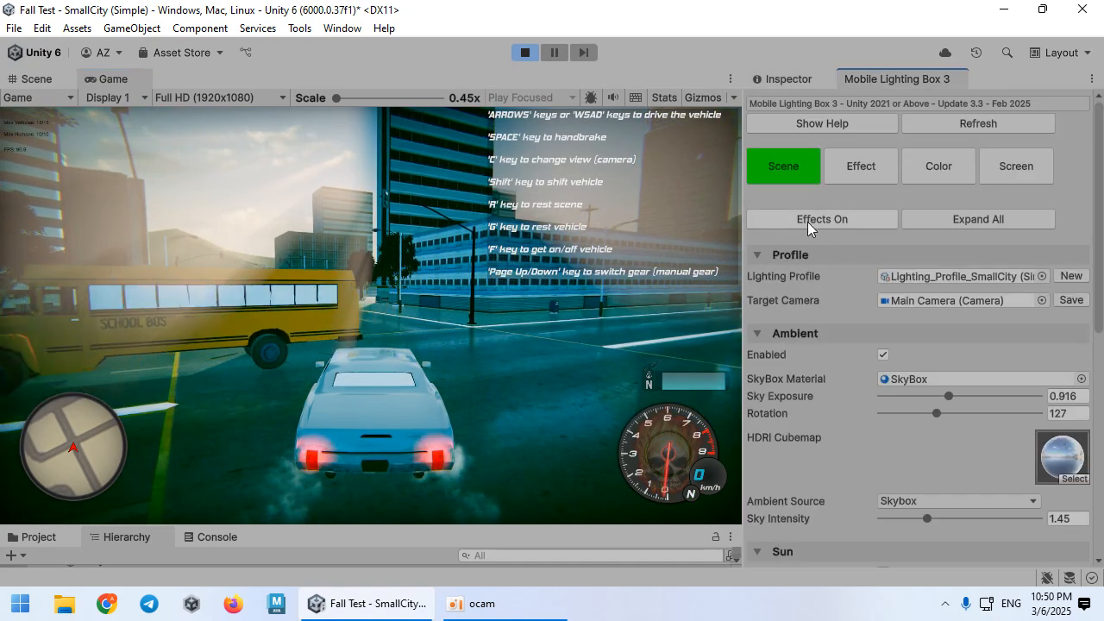
scroll(881, 336, "down", 5)
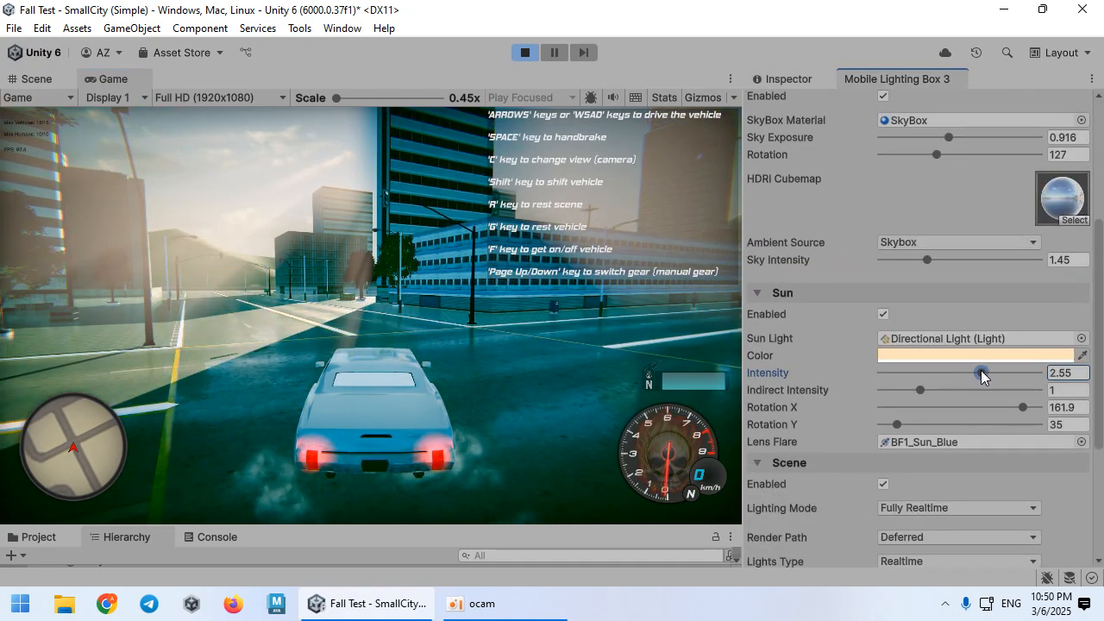
mouse_move(1020, 406)
left_mouse_down()
mouse_move(975, 408)
mouse_move(938, 373)
mouse_move(1011, 407)
left_mouse_up()
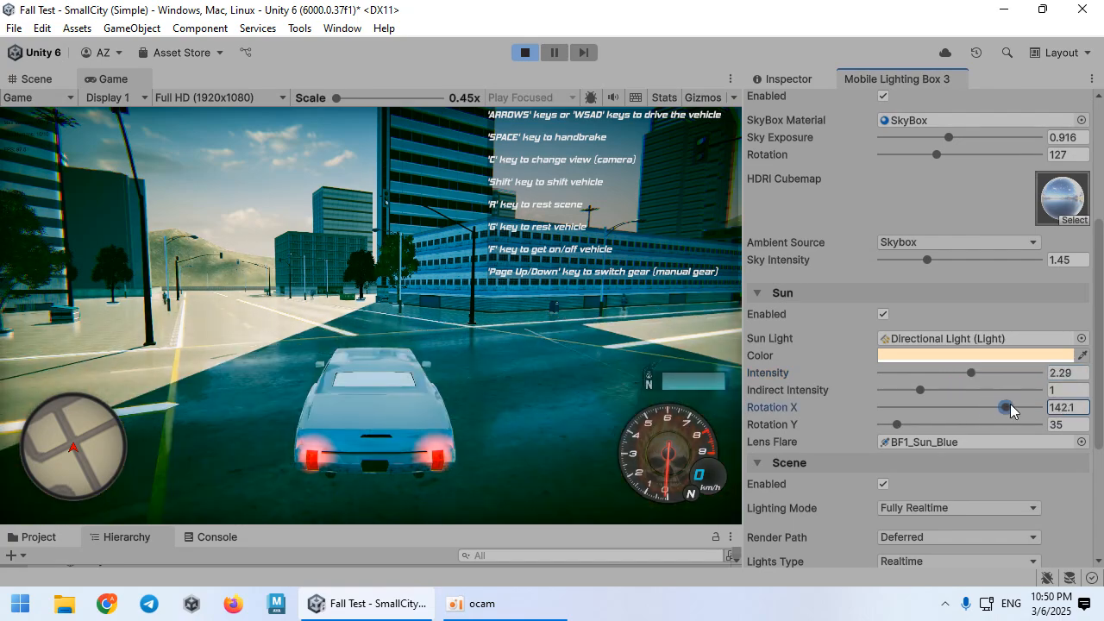
left_click_drag(899, 425, 866, 425)
left_click_drag(1000, 408, 1030, 412)
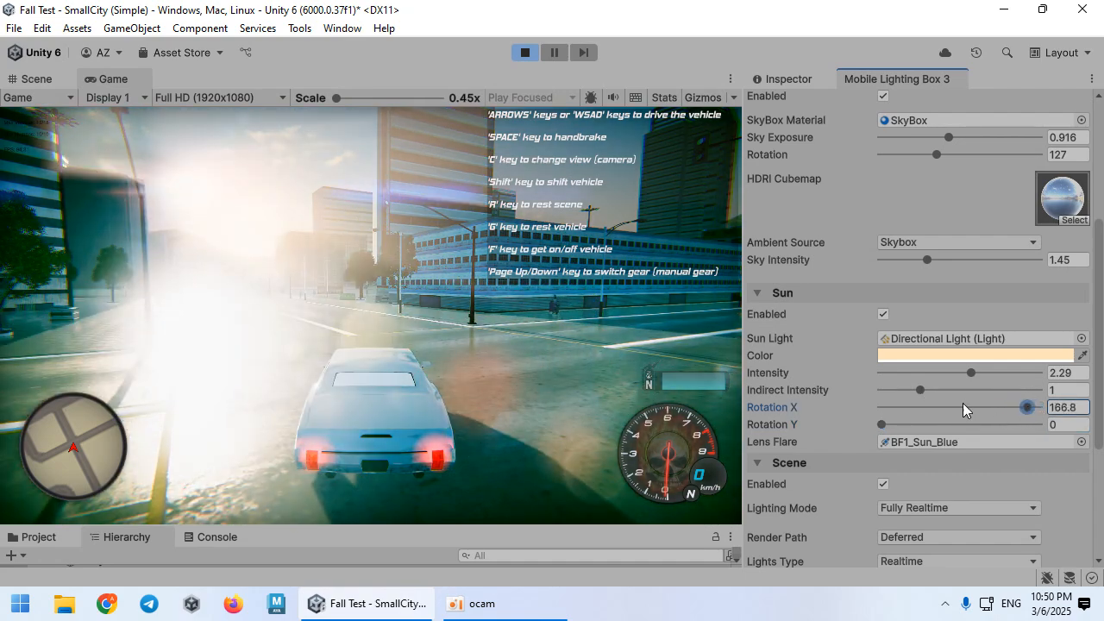
Set the Sun's Intensity to 0.91 and its Rotation Y to 12
left_click_drag(968, 374, 915, 380)
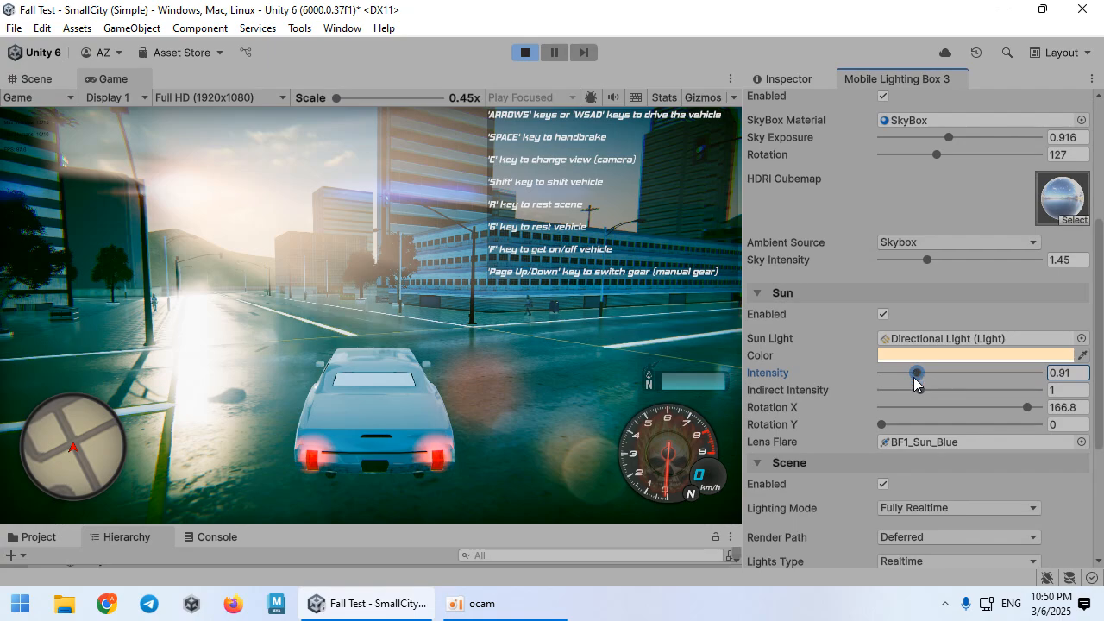
mouse_move(882, 424)
left_mouse_down()
mouse_move(906, 416)
mouse_move(872, 416)
mouse_move(894, 413)
left_mouse_up()
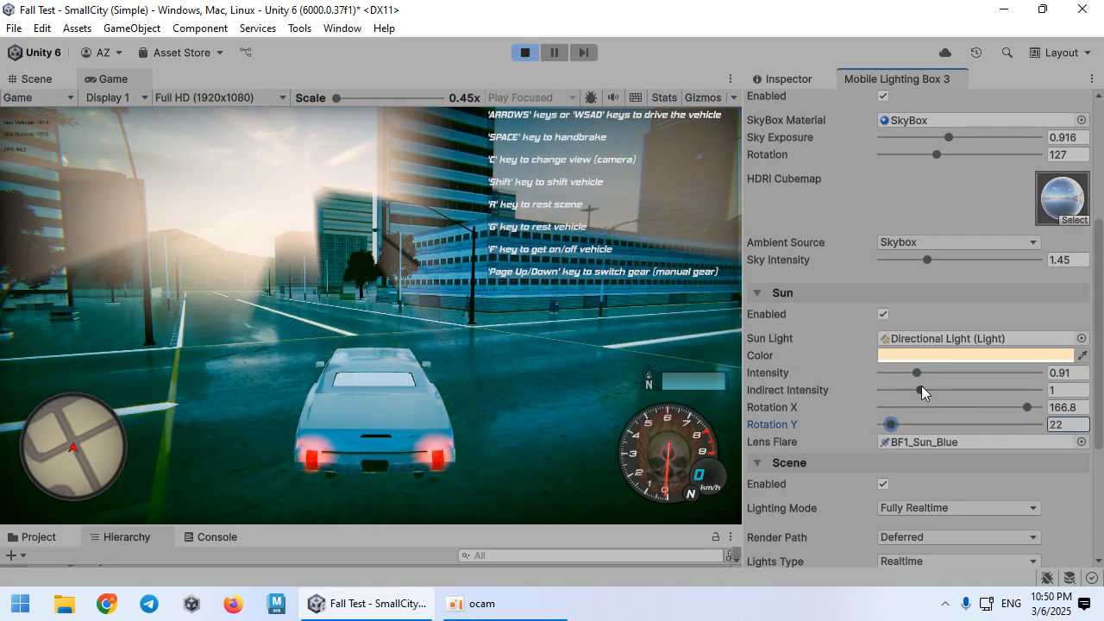
scroll(901, 362, "up", 5)
scroll(905, 370, "down", 4)
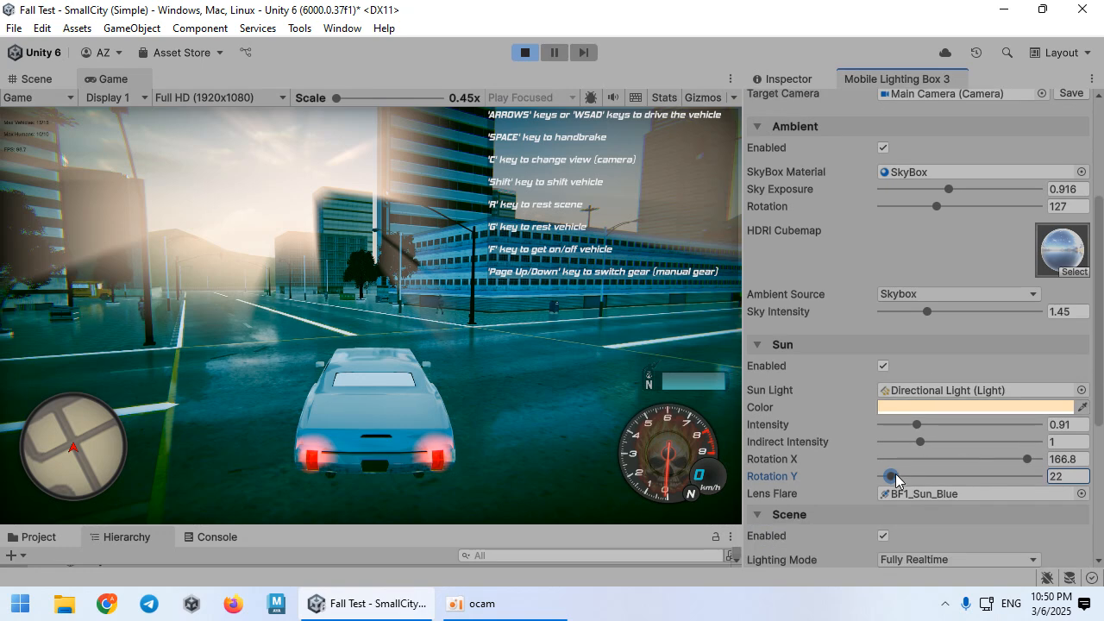
left_click_drag(897, 479, 888, 479)
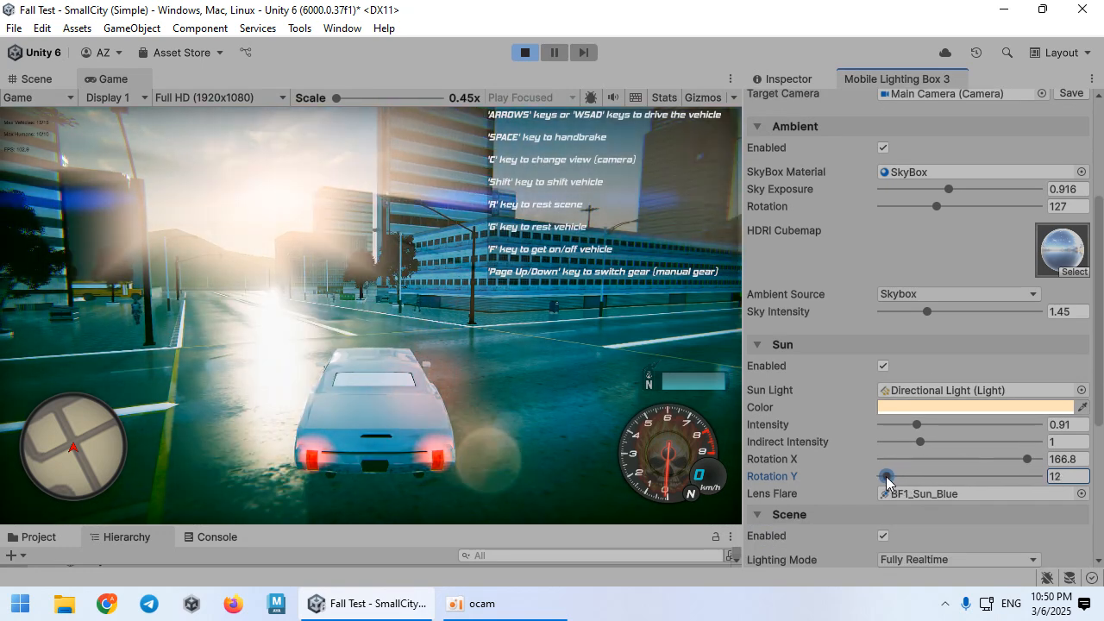
Set Sun Shaft to Low quality, Distance falloff 0.362 and Blur 2.93, and the Global Fog's Height Density to 0.03
scroll(888, 383, "up", 5)
left_click(871, 173)
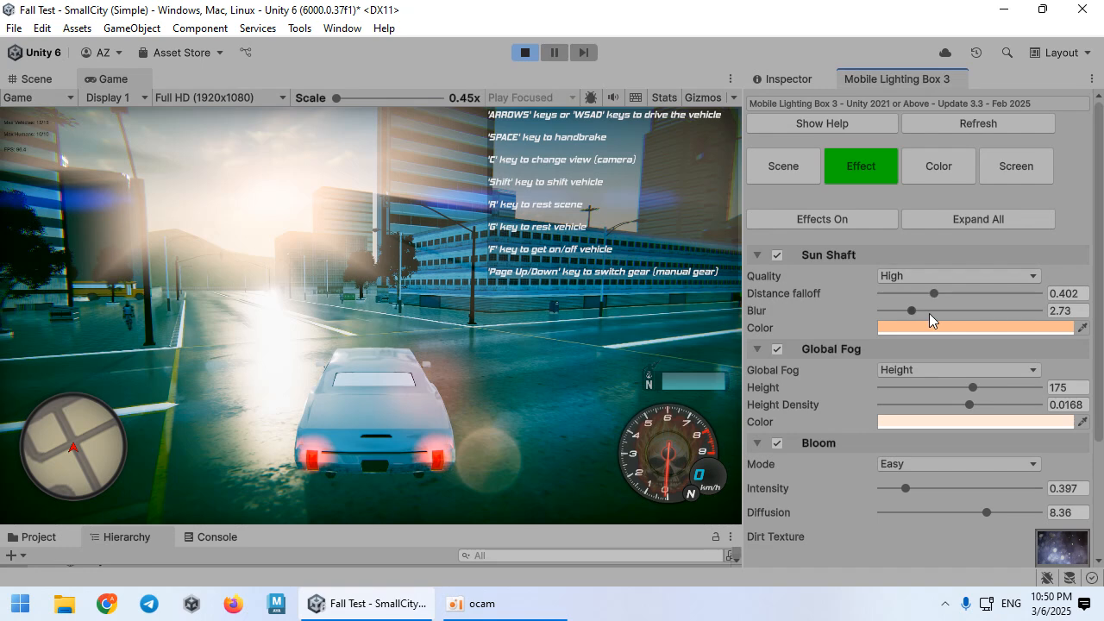
left_click_drag(932, 294, 915, 316)
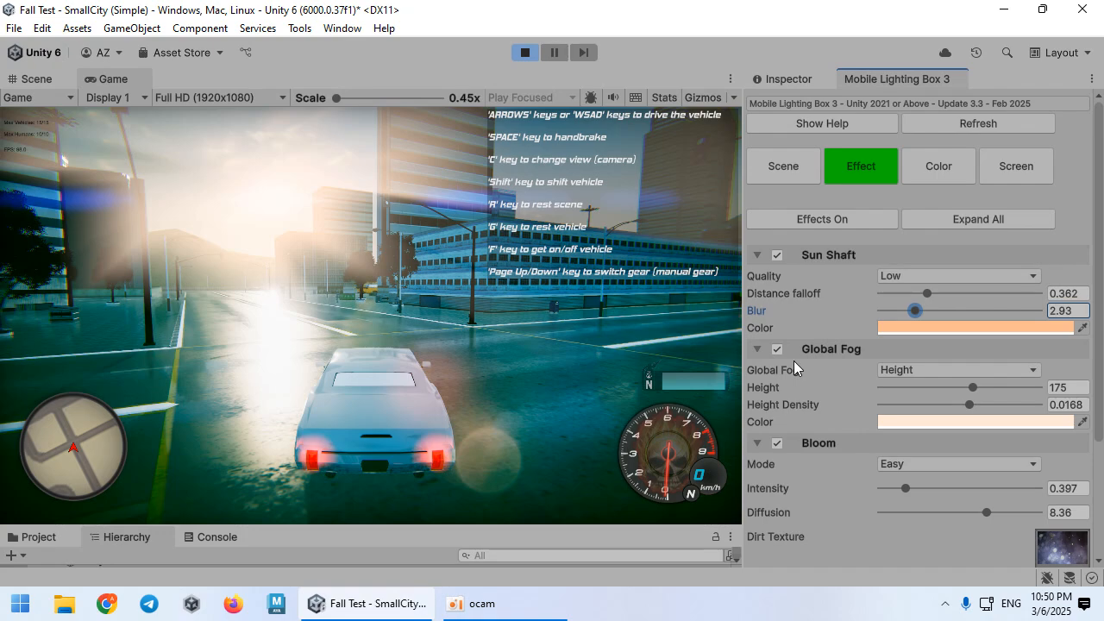
left_click_drag(1032, 406, 956, 402)
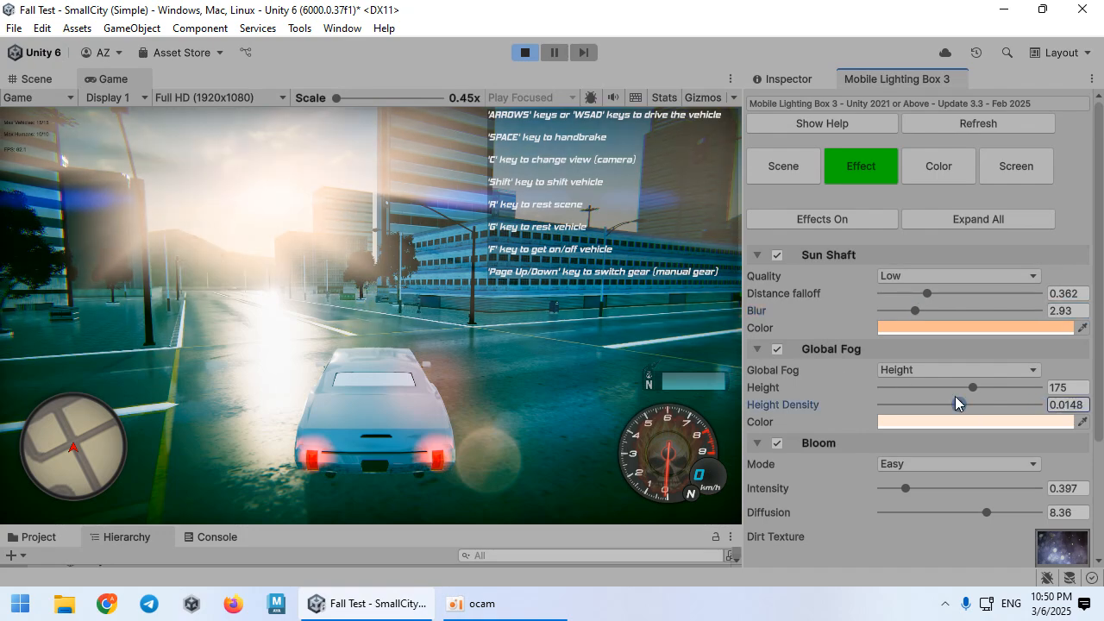
Drive the car through the city to check the new sun shaft and fog settings
left_click(571, 361)
key("w")
key("d")
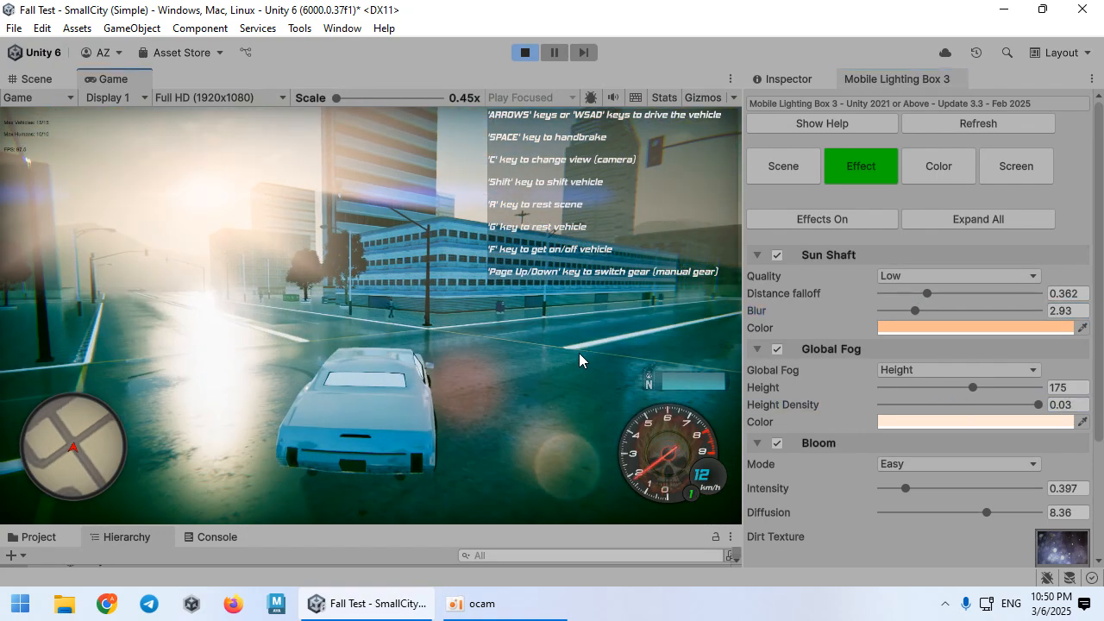
key("w")
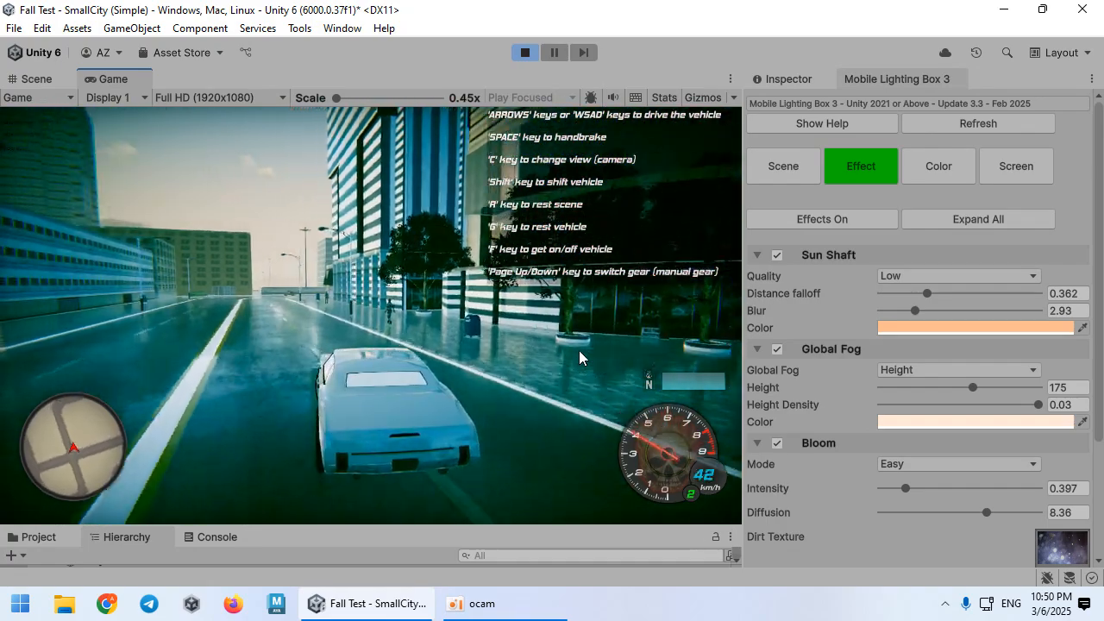
key("s")
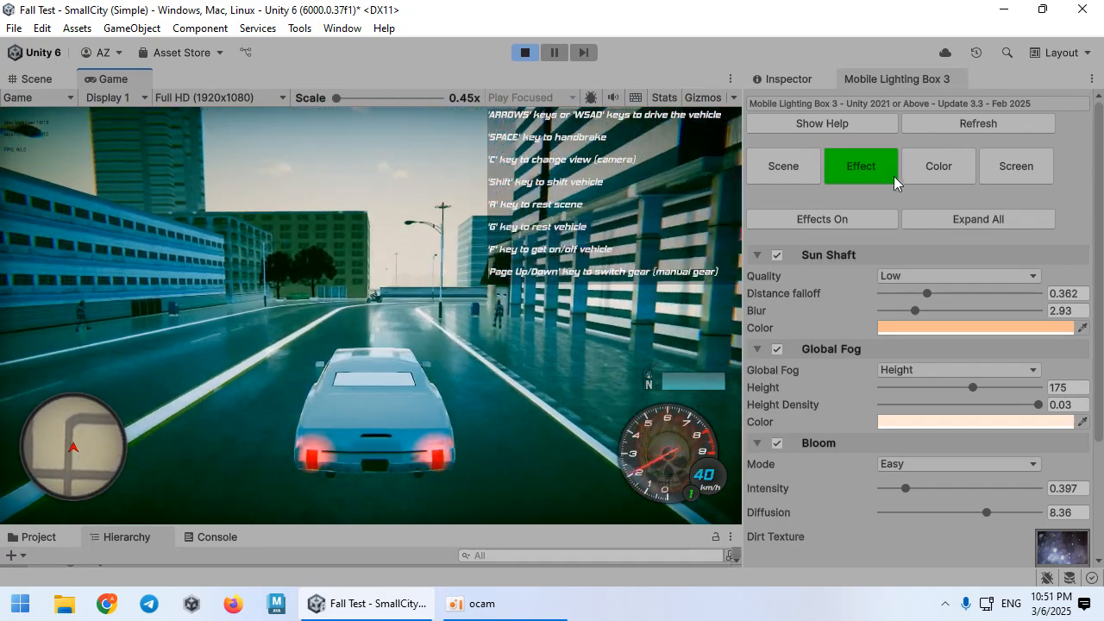
Try the LUT mode for Color Grading and return to ACES
left_click(938, 166)
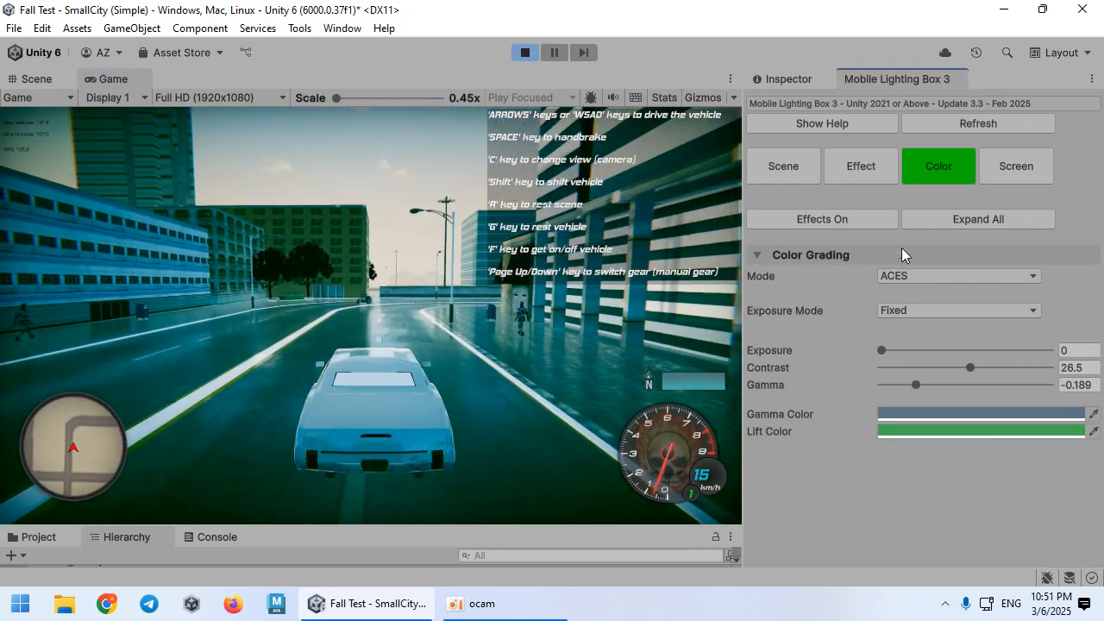
left_click(904, 335)
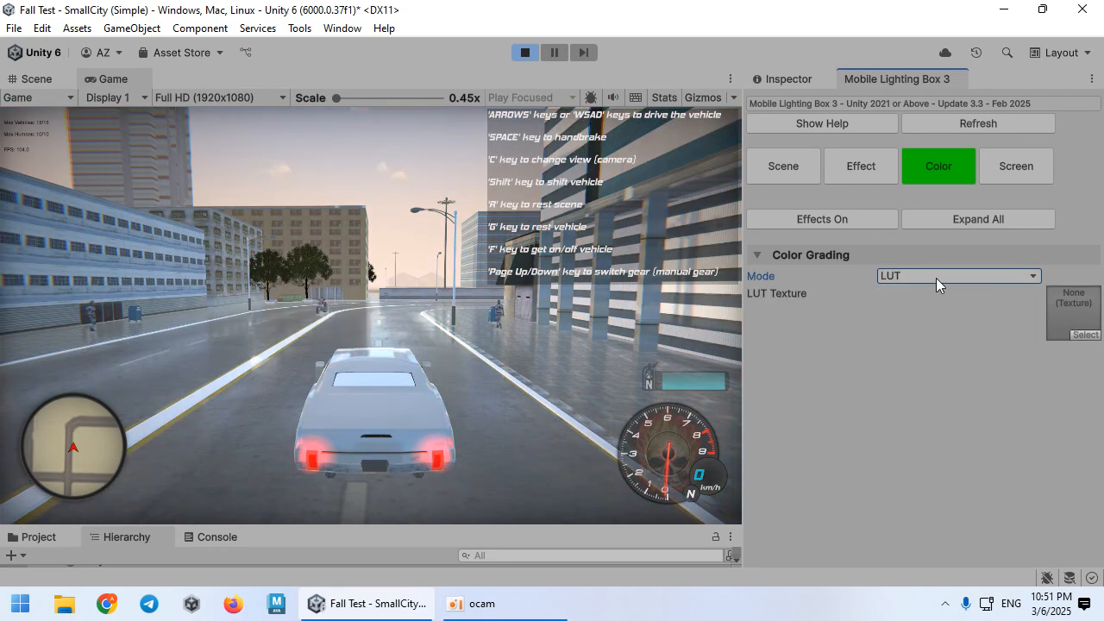
left_click(905, 277)
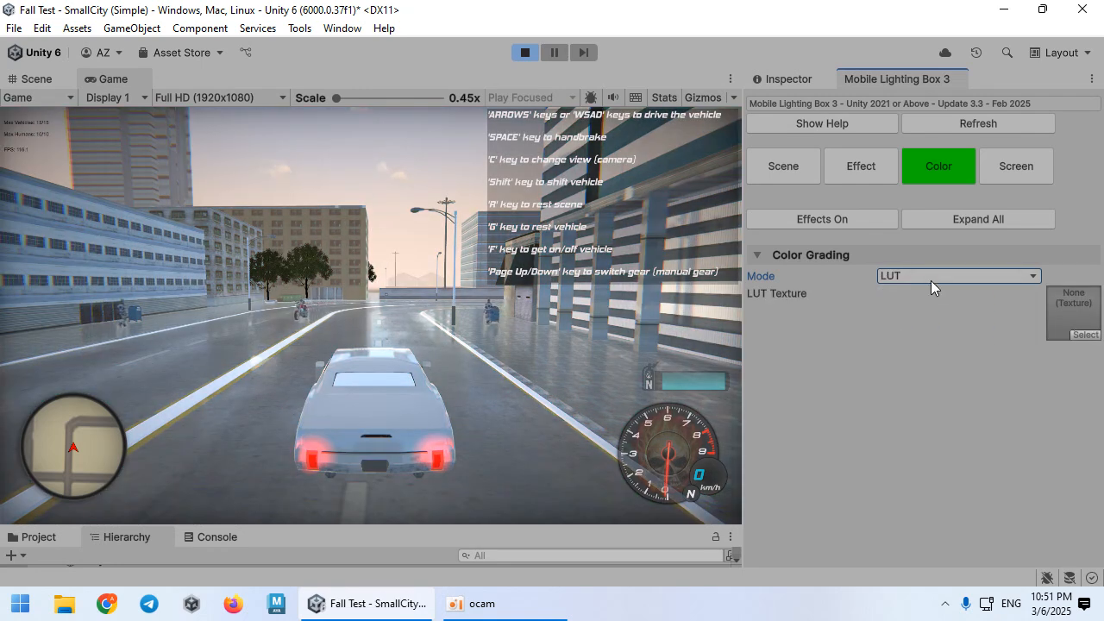
left_click(930, 296)
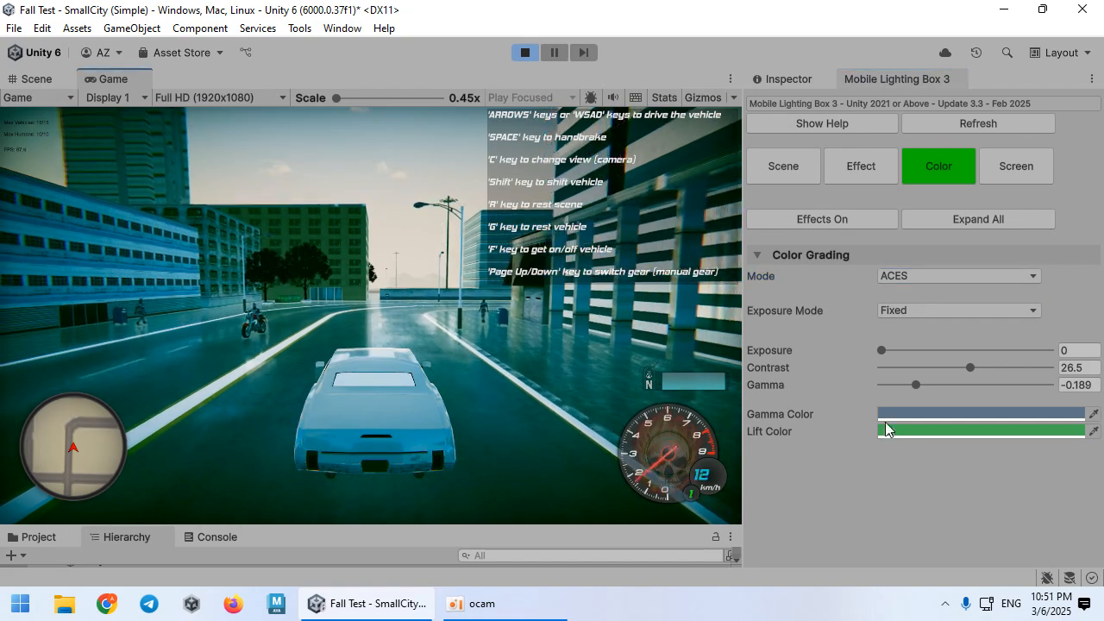
Change the Color Grading Lift Color to white
left_click(940, 431)
left_click_drag(965, 309, 938, 264)
left_click(660, 398)
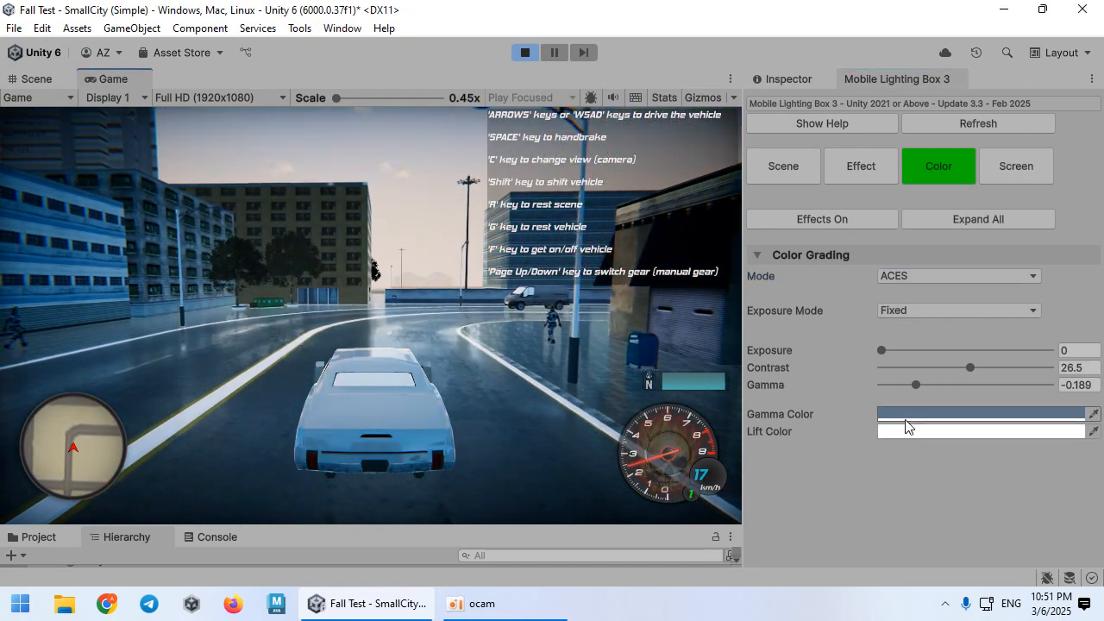
Drive the car around the bend to check the scene with the white Lift Color
left_click(905, 416)
left_click(508, 381)
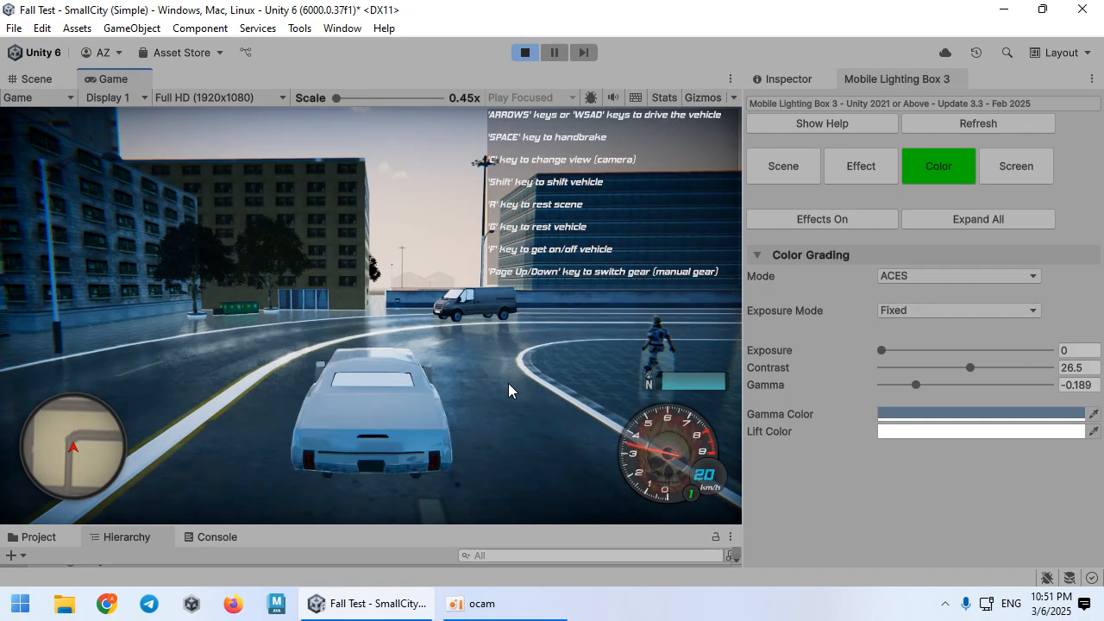
key("w")
key("d")
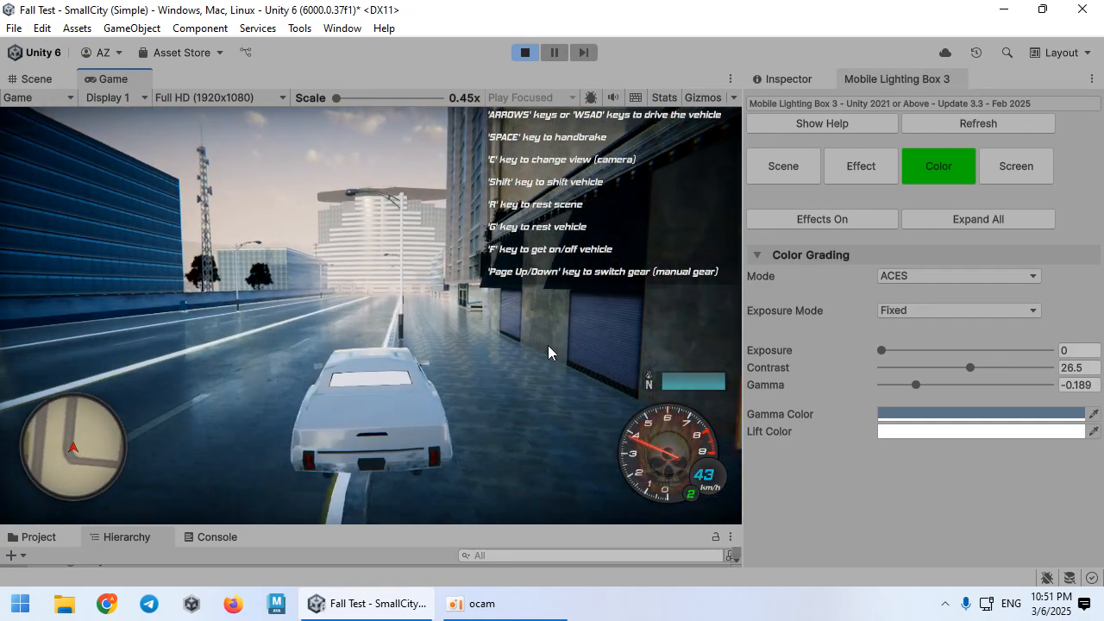
Change the Color Grading Gamma Color to white
left_click(905, 415)
left_click_drag(925, 342, 961, 290)
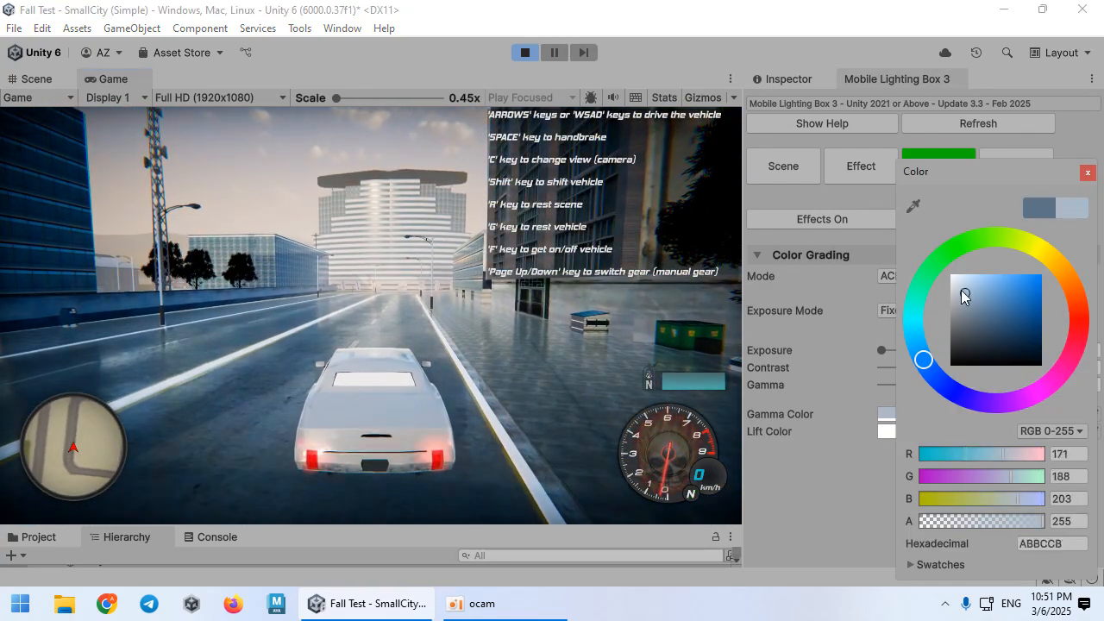
left_click(474, 386)
Drive the car along the curved roads to examine the scene with neutral Gamma and Lift colors
key("w")
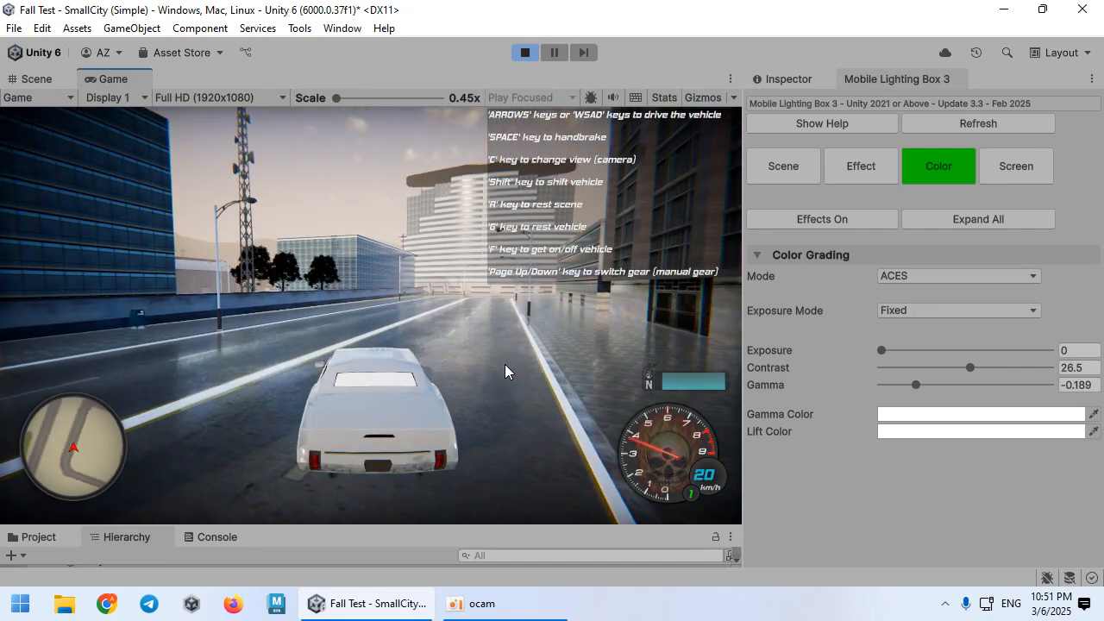
key("w")
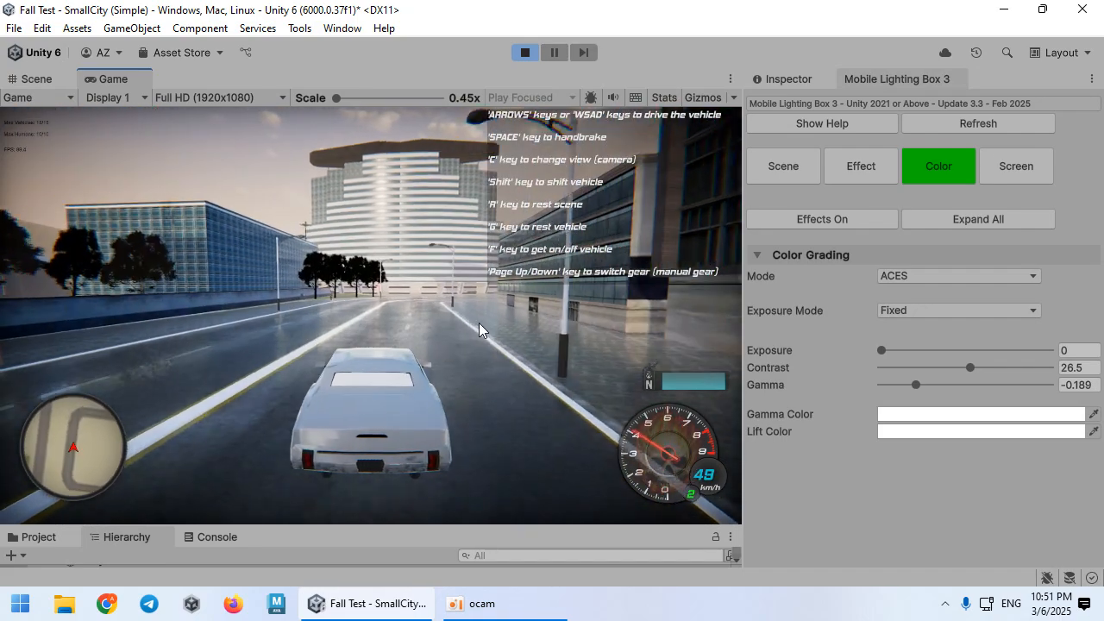
key("s")
key("w")
key("d")
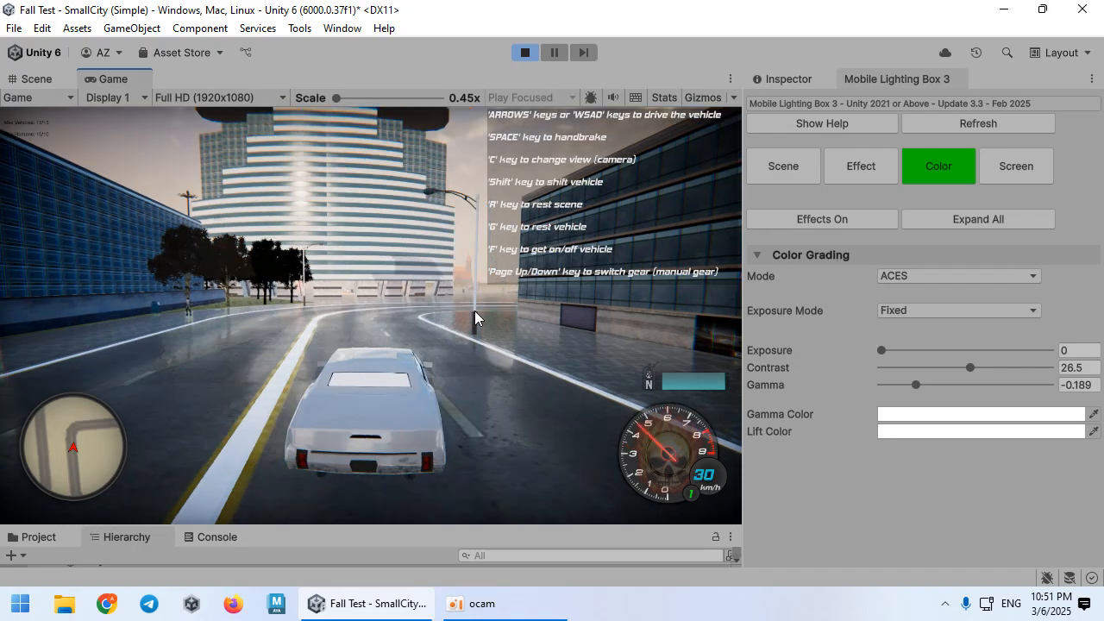
key("w")
key("d")
key("s")
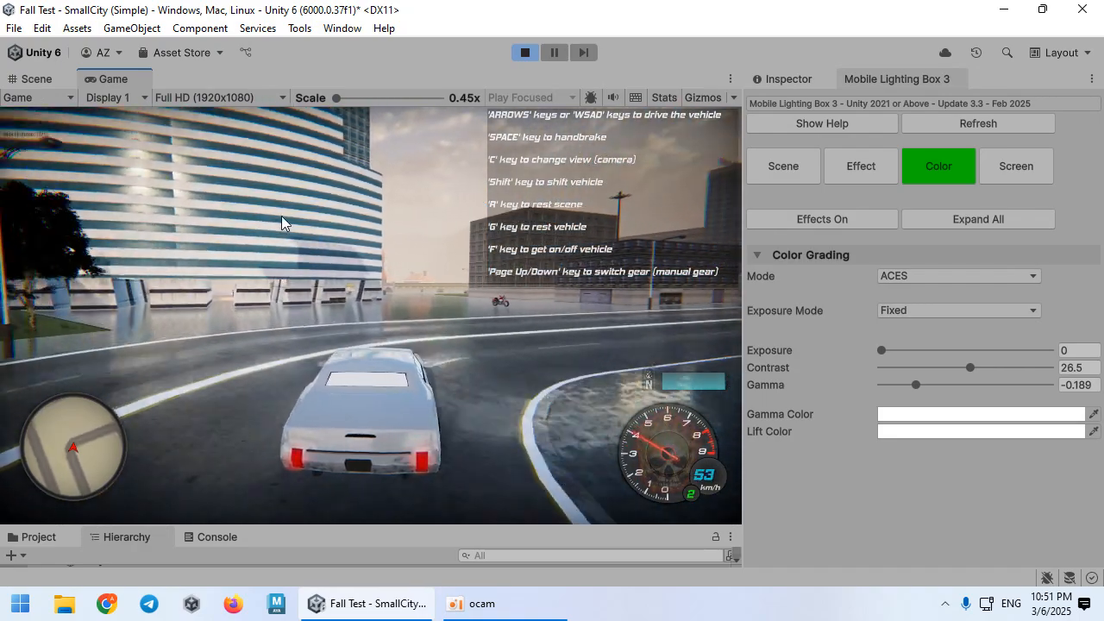
key("s")
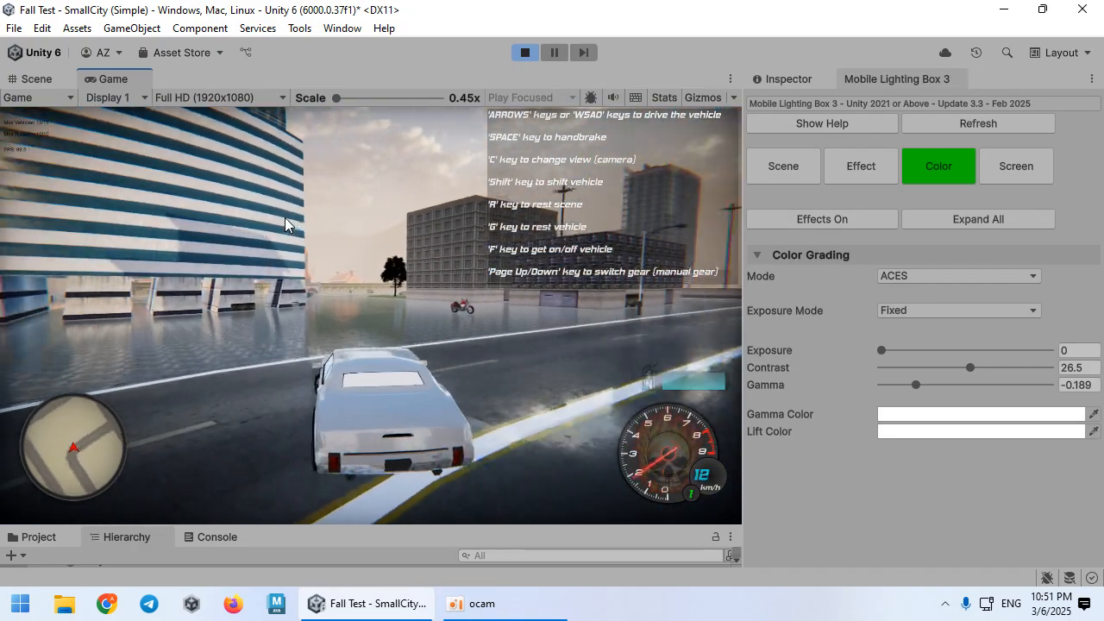
Frame the city street from above in the Scene view and enlarge the Project and Hierarchy area
left_click(36, 78)
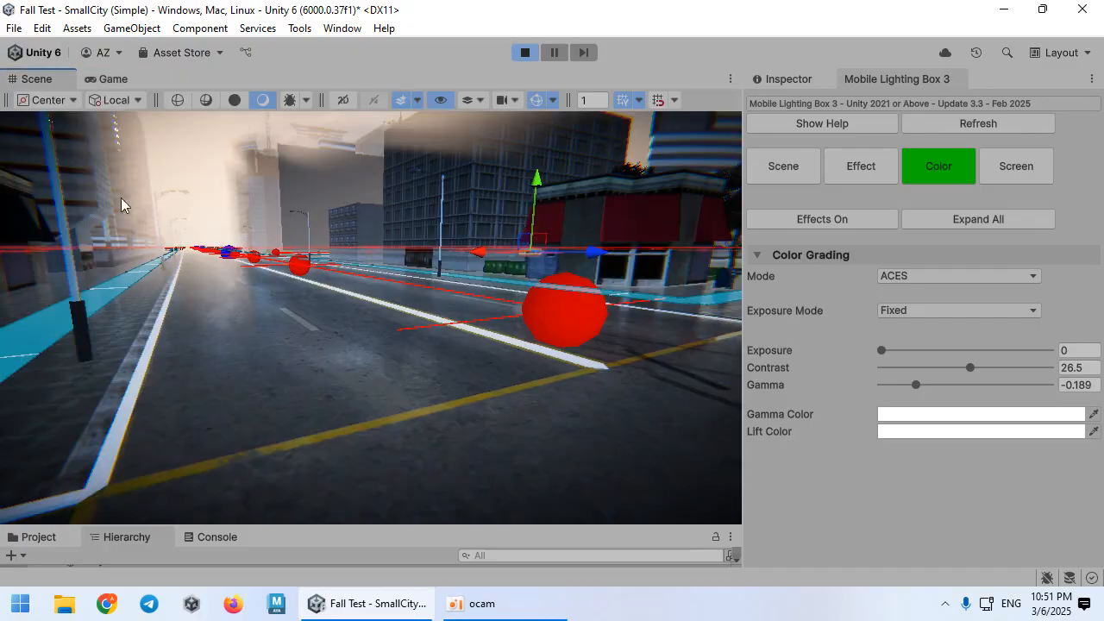
right_click_drag(121, 197, 103, 550)
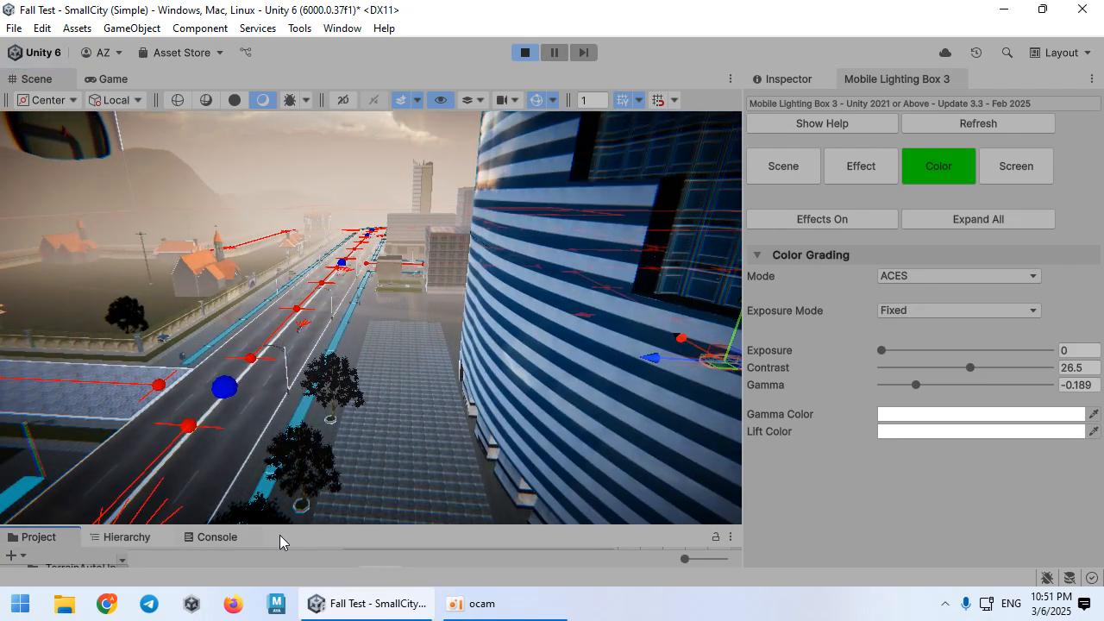
left_click_drag(343, 528, 353, 291)
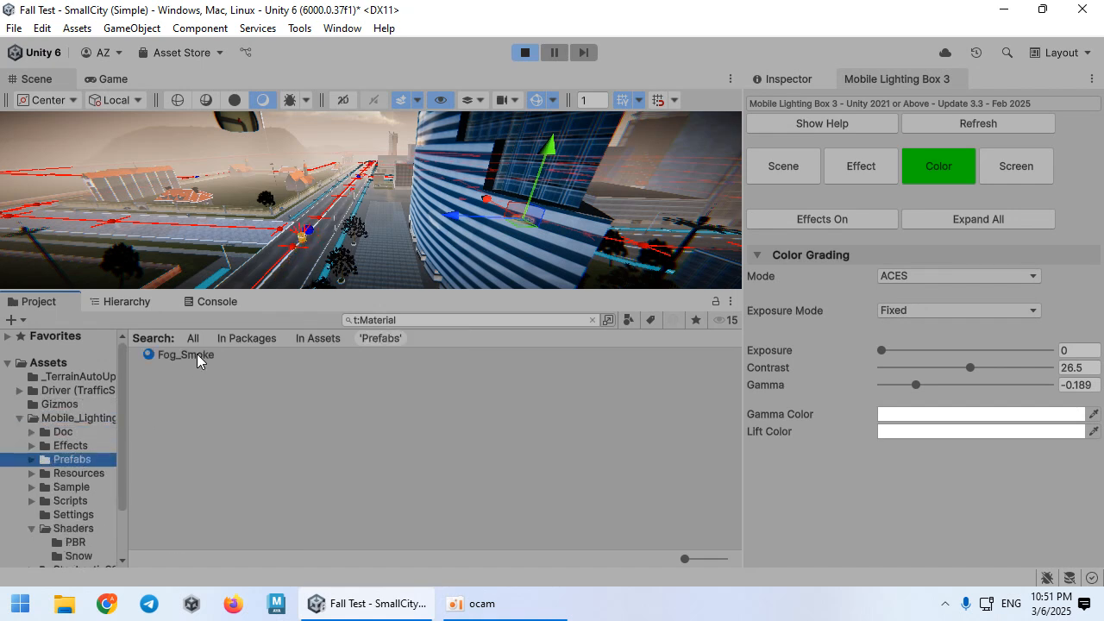
Locate the Main Camera in the Hierarchy and frame the road around the car in the Scene view
left_click(196, 354)
left_click(126, 301)
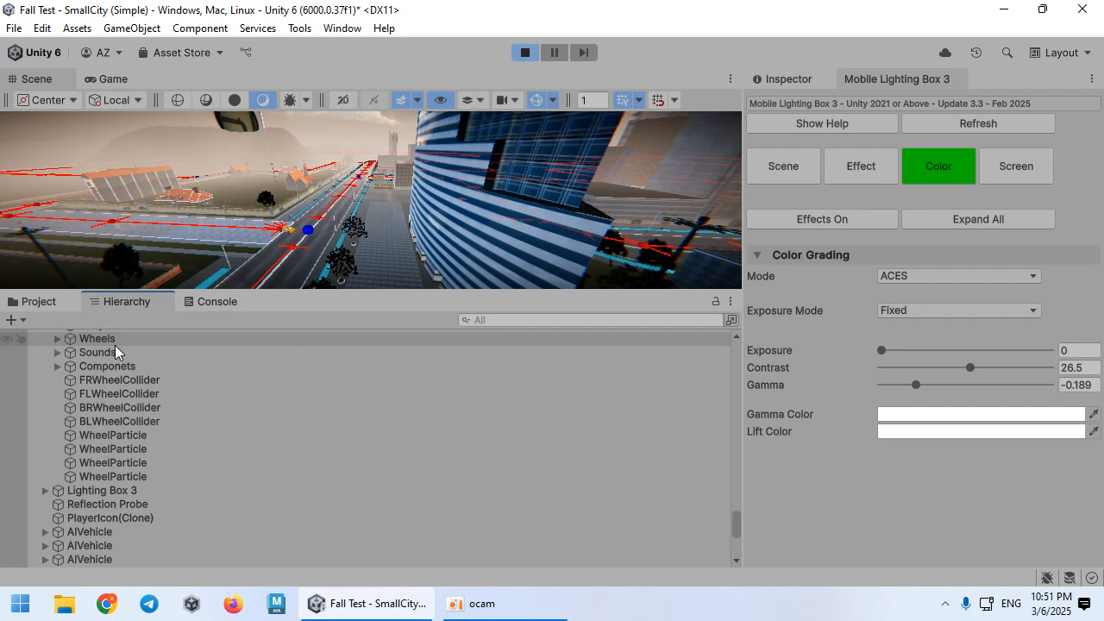
scroll(129, 355, "up", 5)
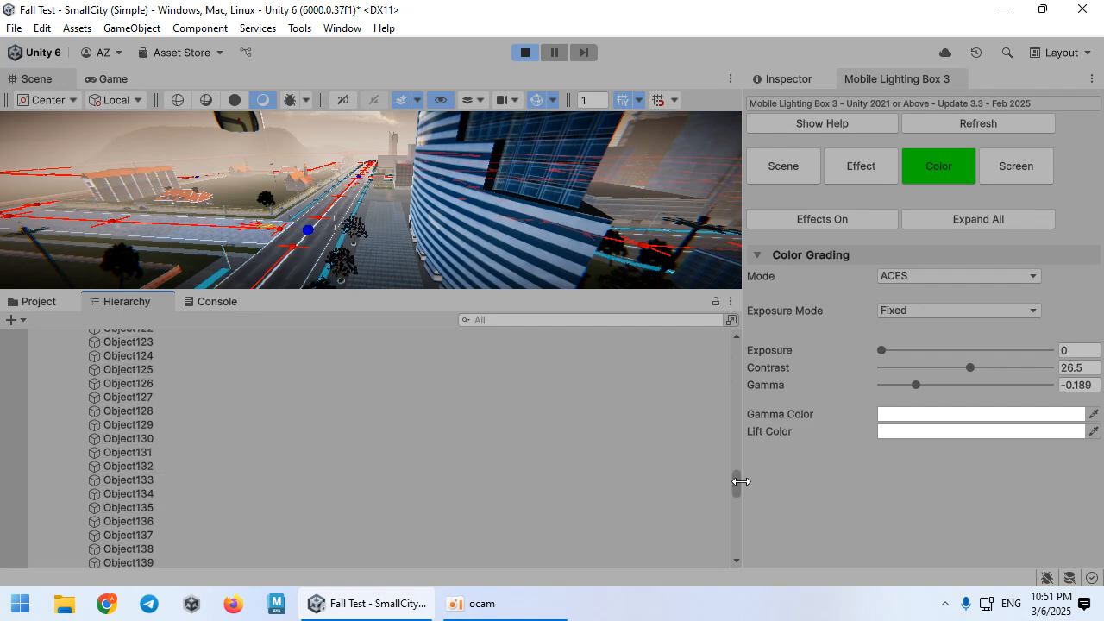
left_click_drag(737, 488, 736, 358)
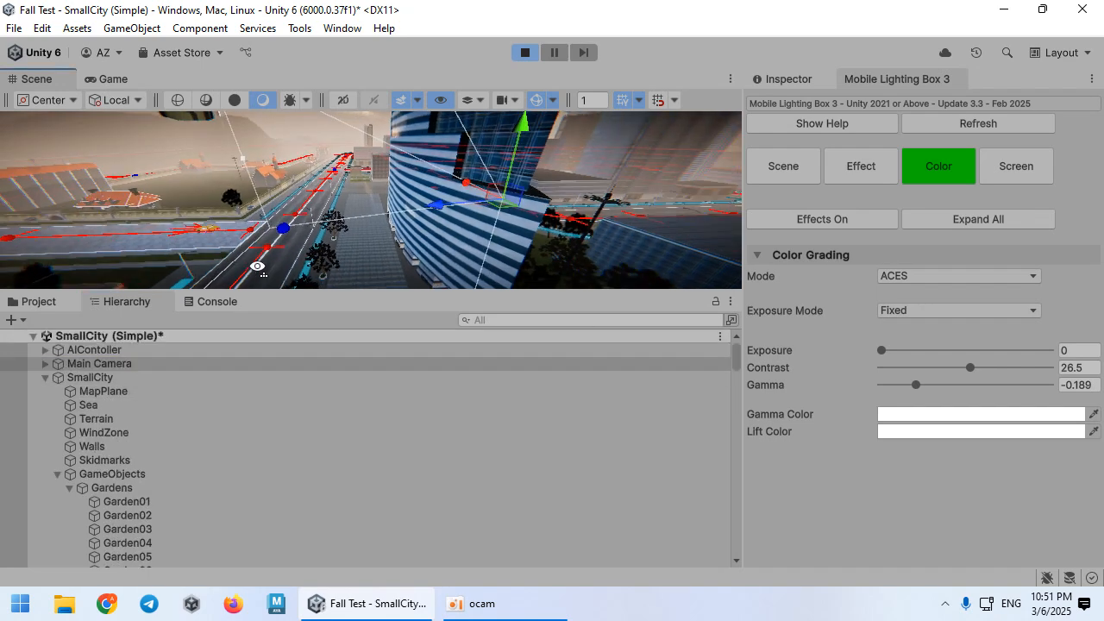
left_click(52, 302)
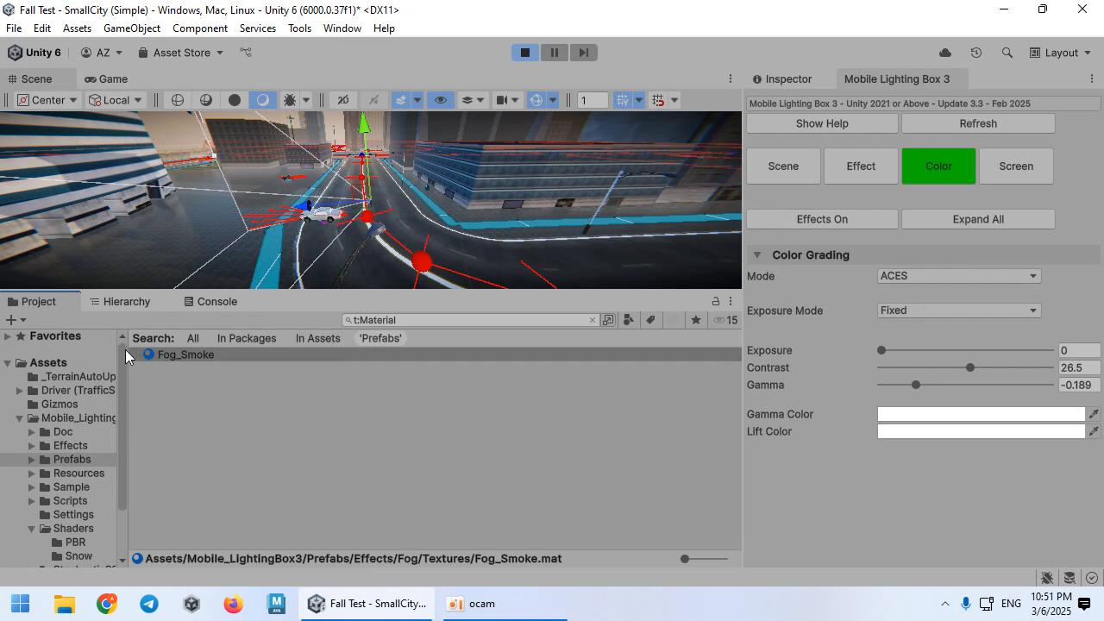
Place the Fake_Volumetric_Fog prefab from the Mobile_LightingBox3 Prefabs/Effects/Fog folder into the scene near the car
left_click(85, 443)
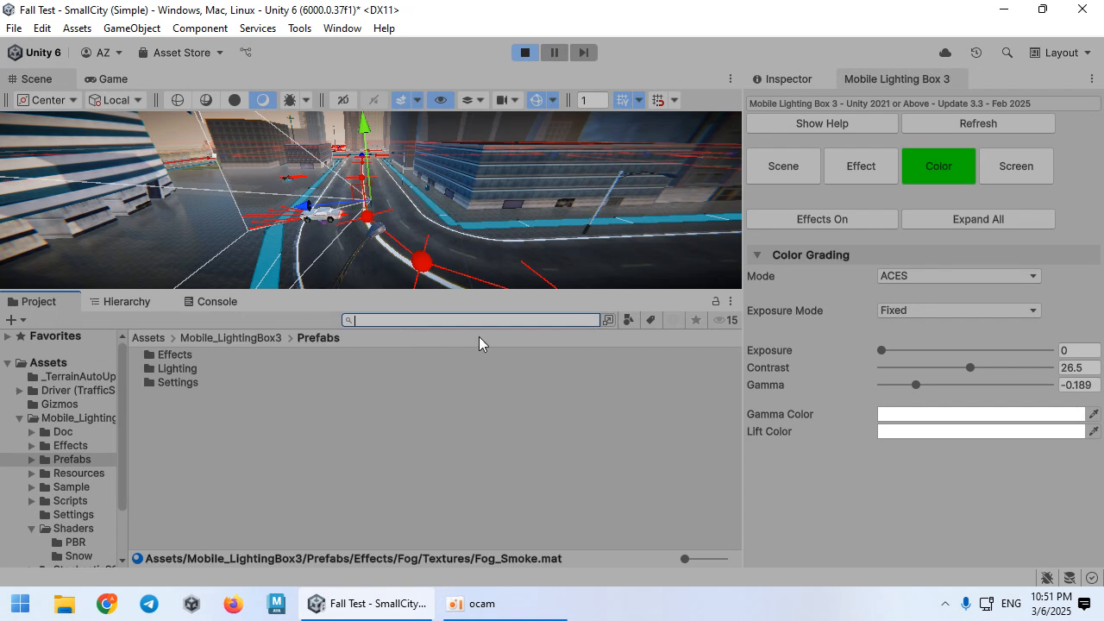
double_click(218, 357)
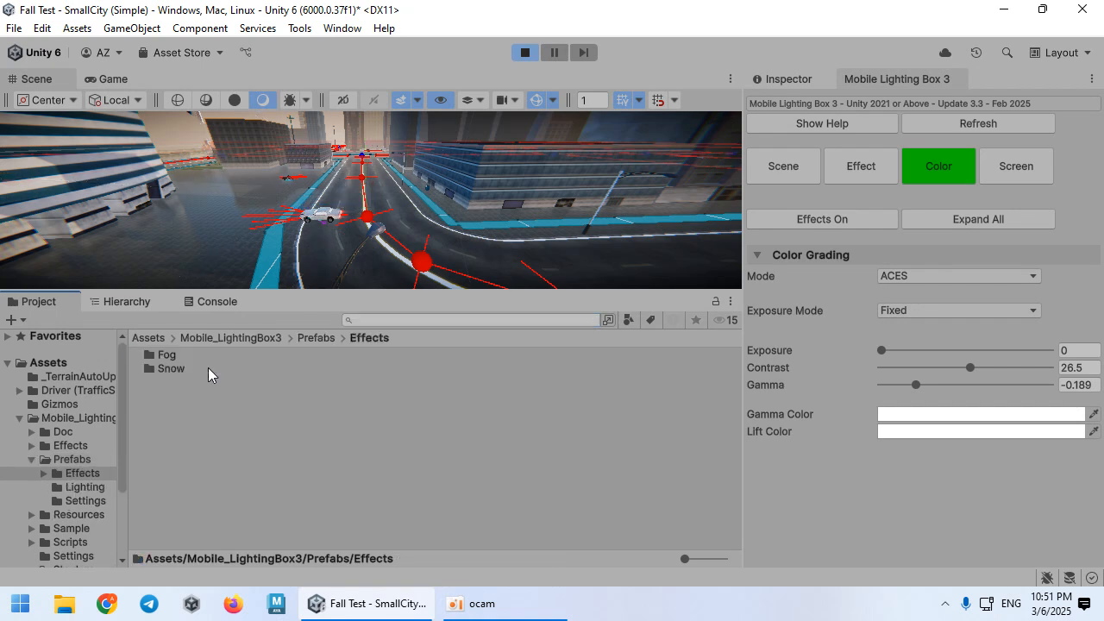
double_click(193, 355)
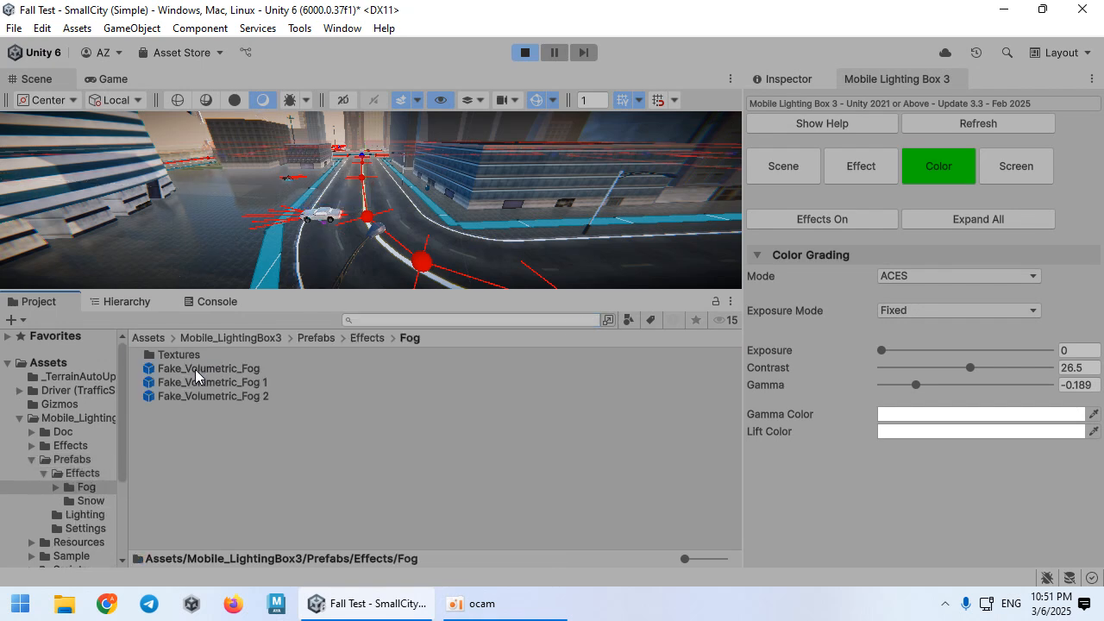
left_click_drag(195, 369, 215, 231)
Maximize the Game view and drive the car across the paved plaza to check the volumetric fog
left_click(137, 85)
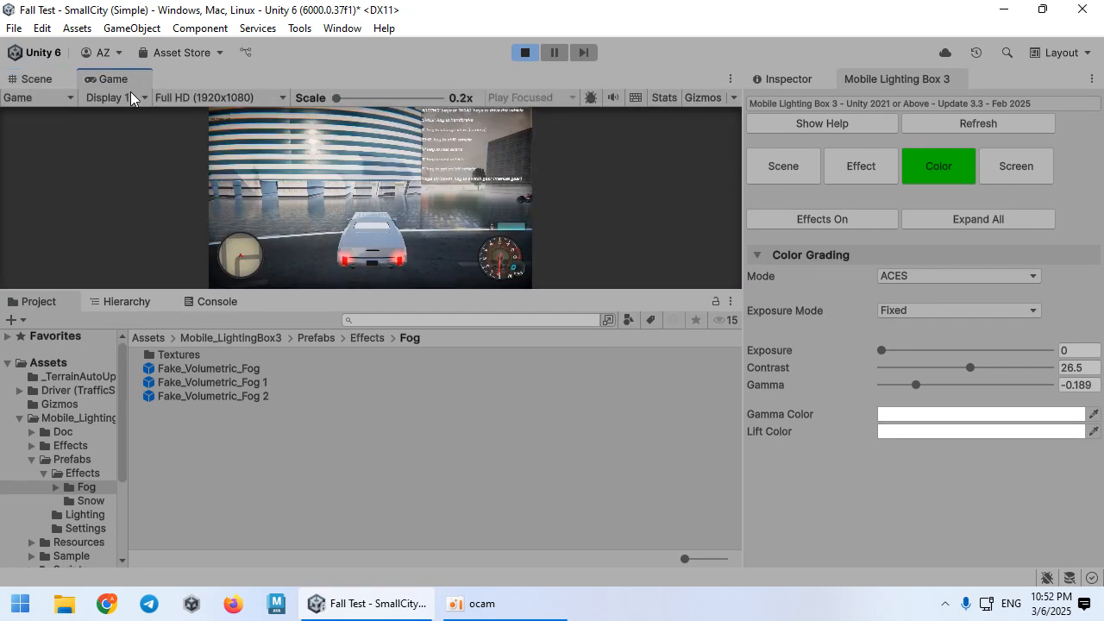
double_click(132, 86)
key("w")
key("d")
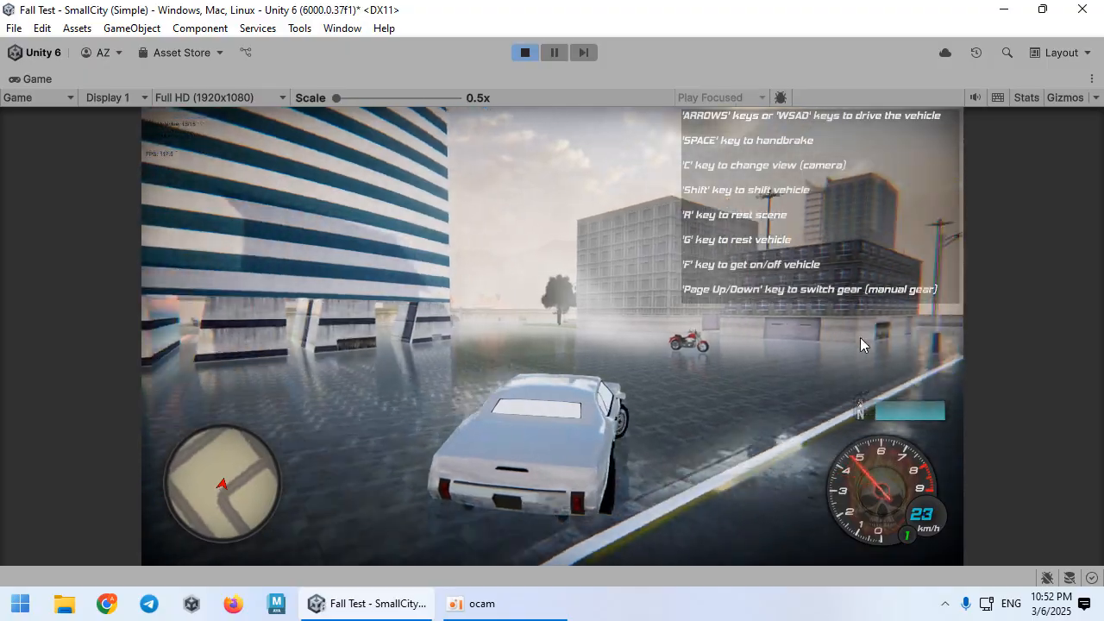
key("a")
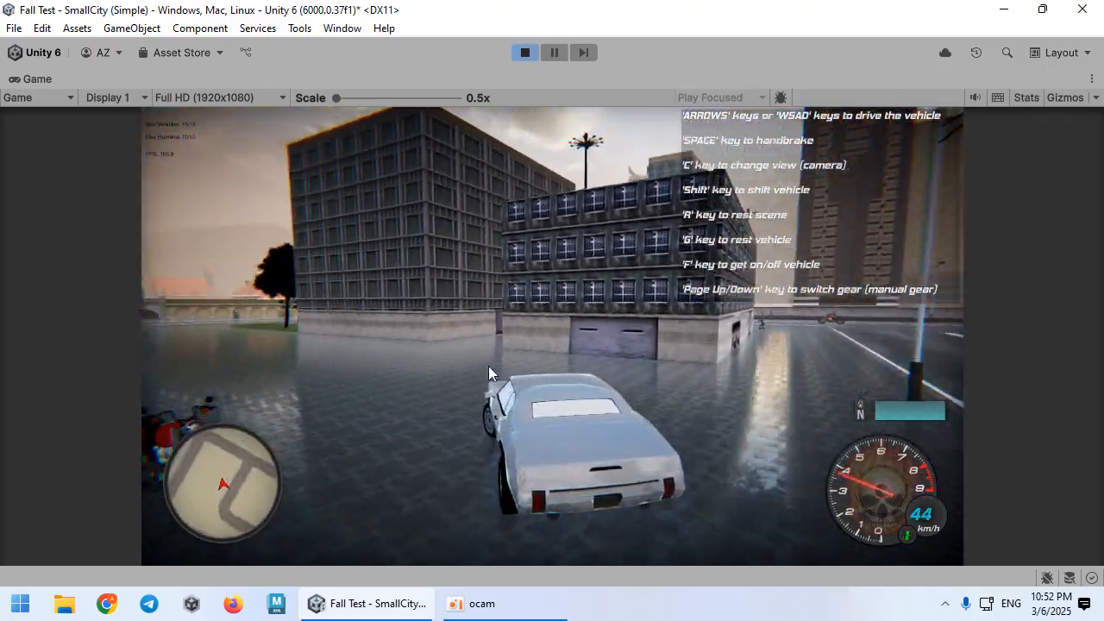
key("w")
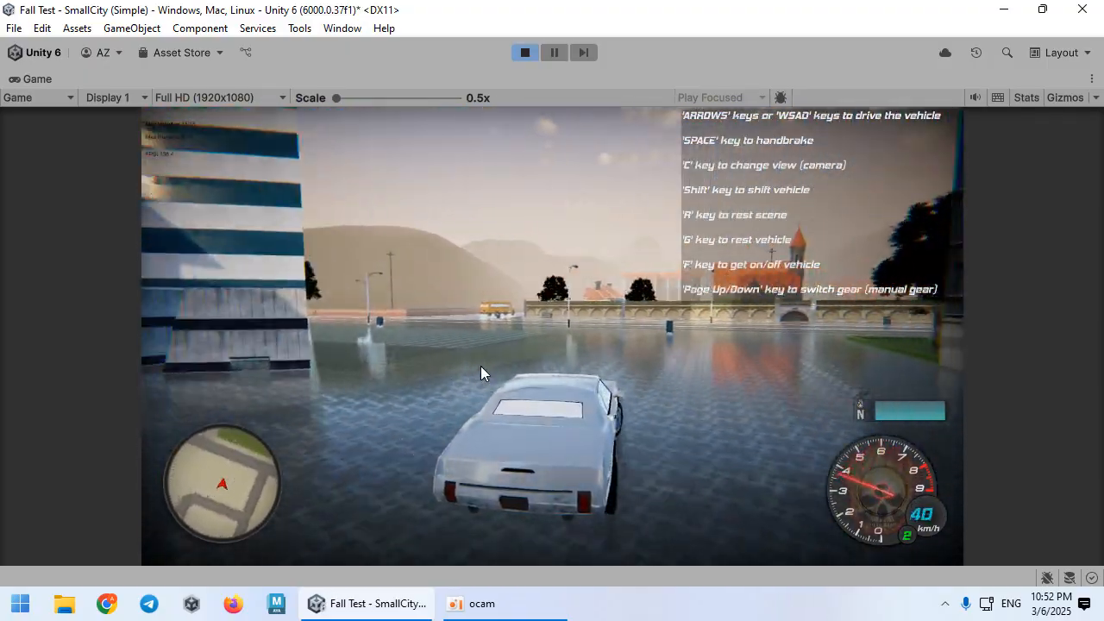
key("d")
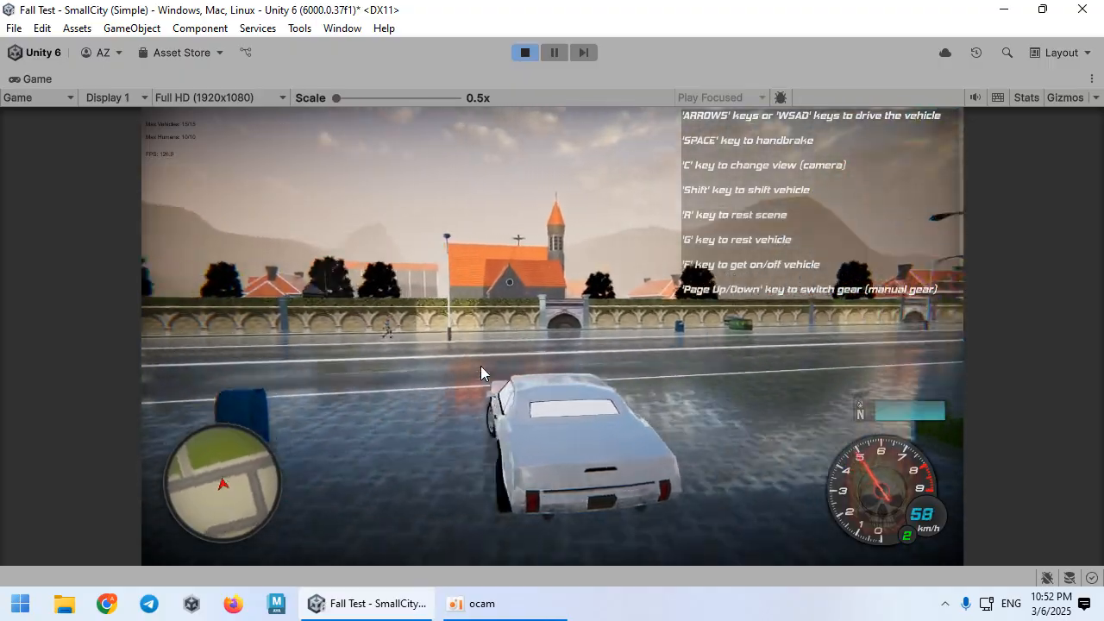
key("a")
key("w")
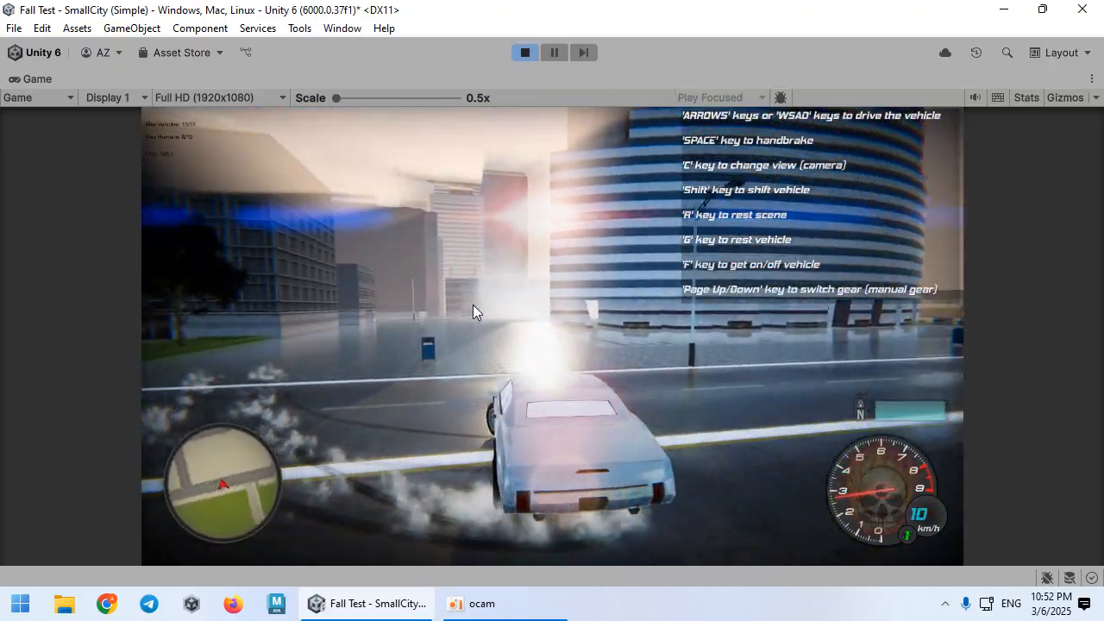
Drive the car between the buildings onto the curved road and pause the game there
key("d")
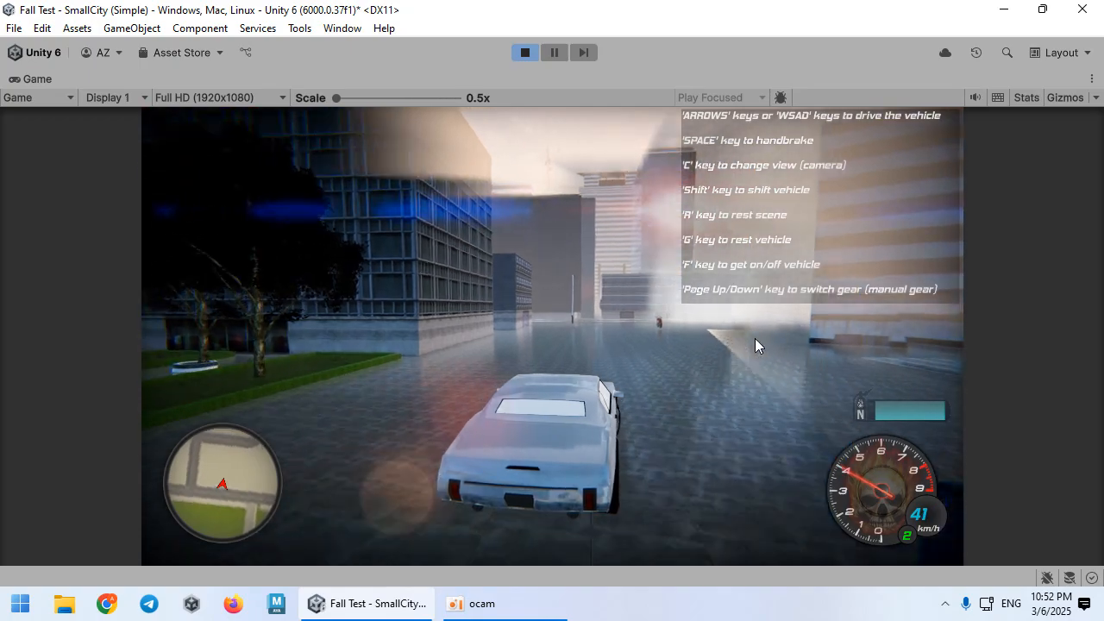
key("d")
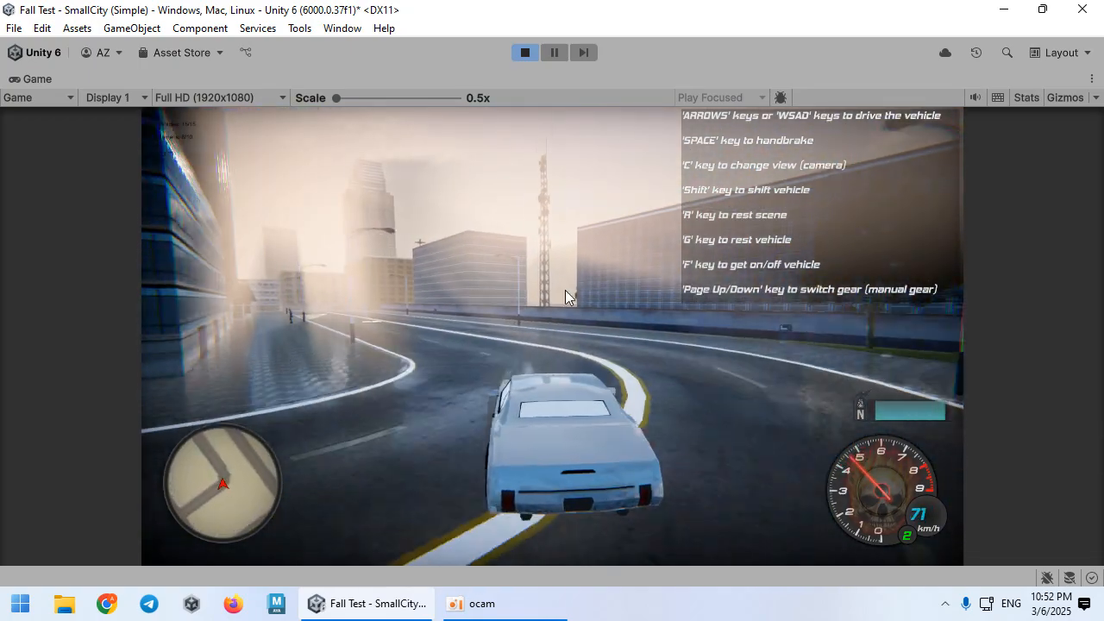
key("a")
key("s")
left_click(555, 51)
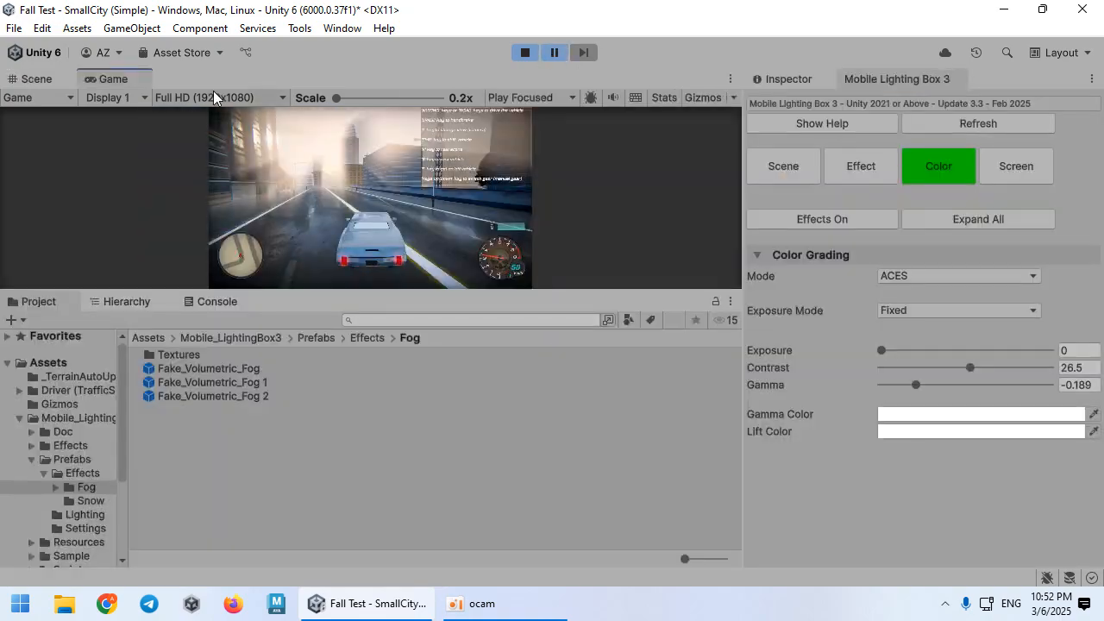
Place the Fake_Volumetric_Fog 2 prefab on the road bend in the Scene view and resume the game
left_click(53, 80)
right_click_drag(308, 212, 304, 362)
key("w")
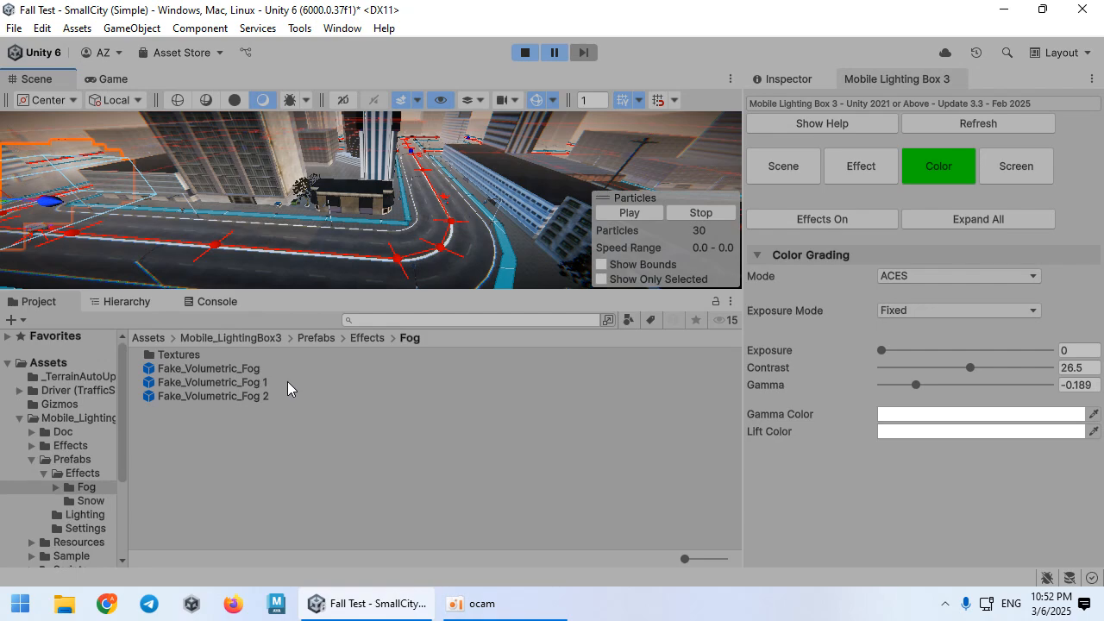
left_click(319, 245)
key("w")
right_click_drag(319, 245, 267, 180)
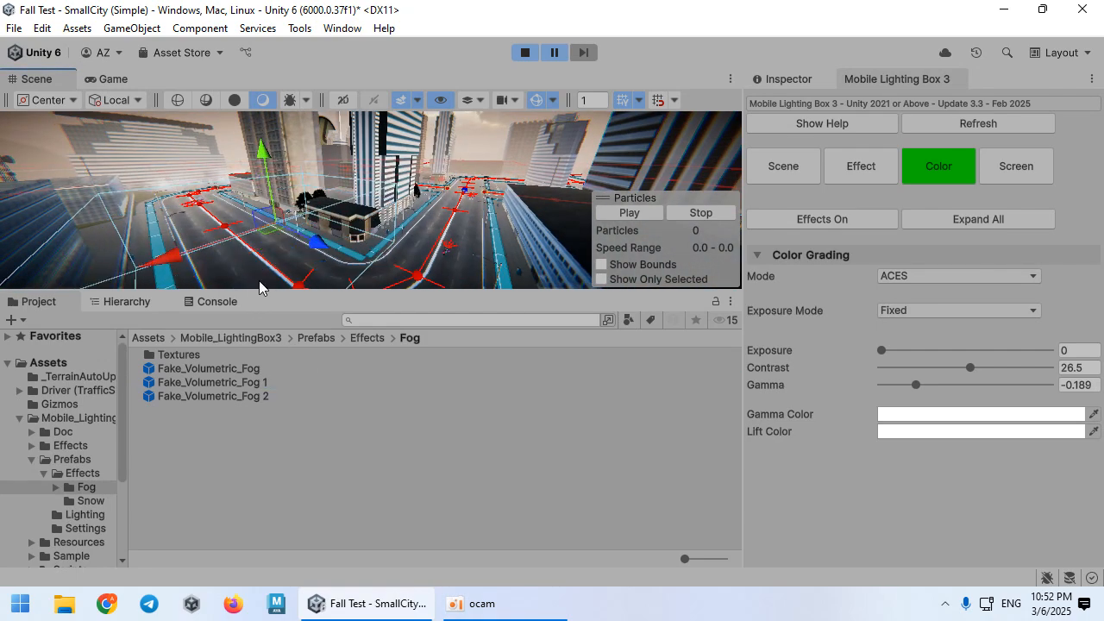
left_click_drag(262, 396, 262, 262)
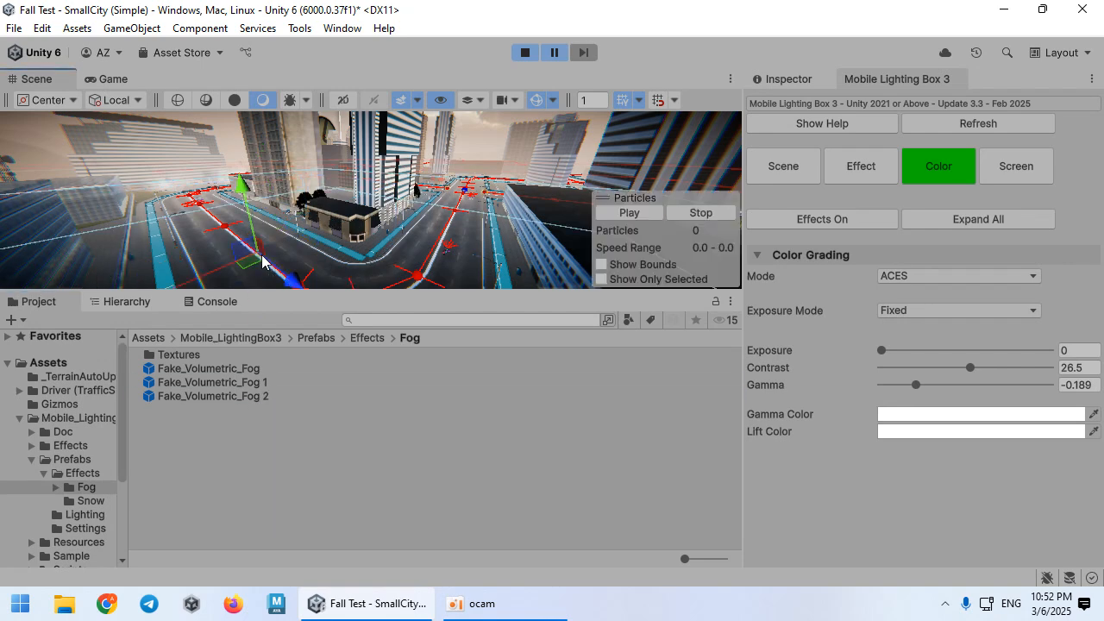
left_click(244, 397)
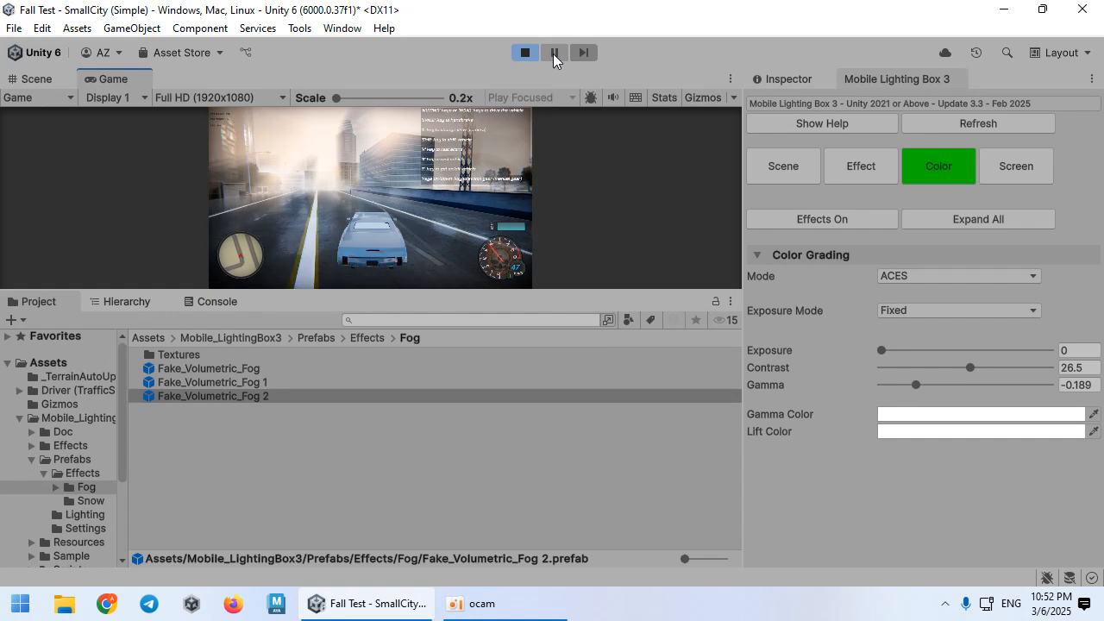
Place another Fake_Volumetric_Fog prefab at the road bend and scale it uniformly
left_click(38, 79)
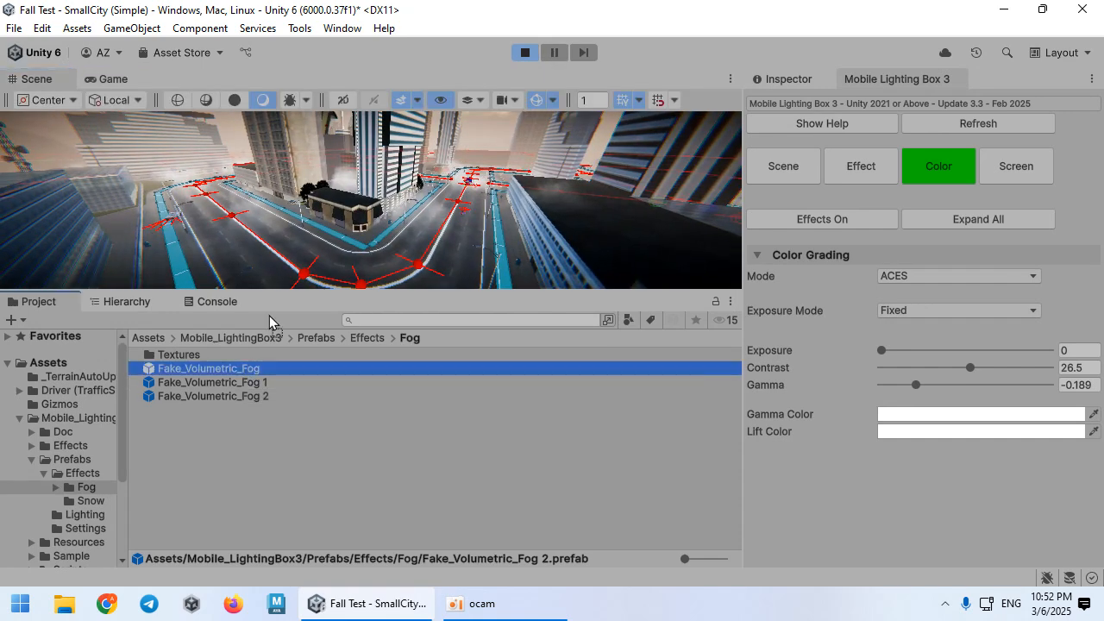
left_click_drag(269, 317, 276, 214)
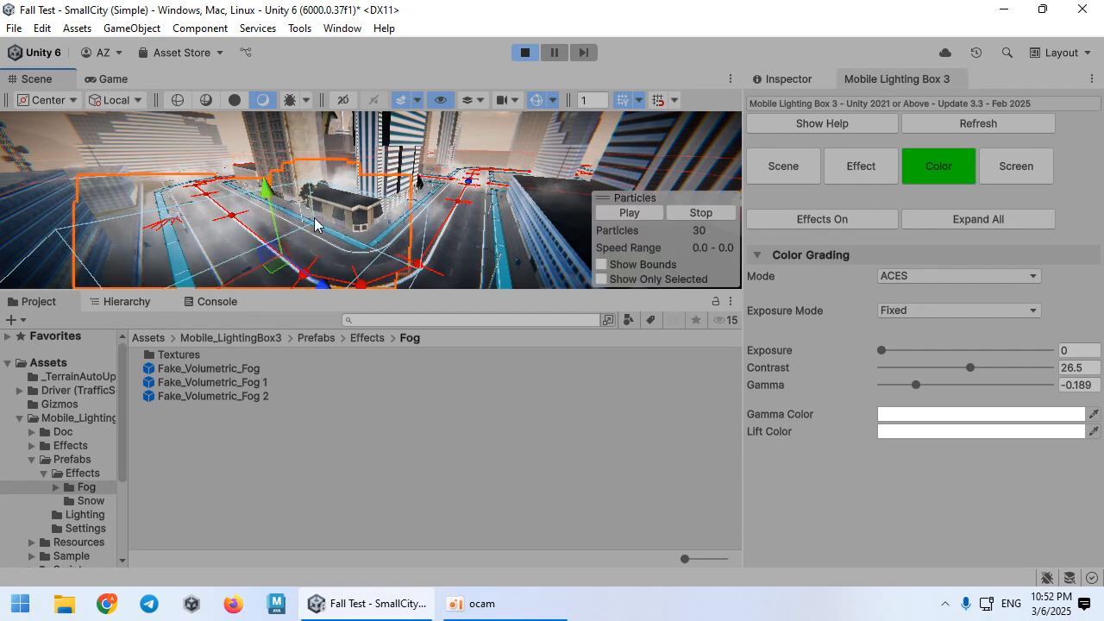
right_click_drag(314, 225, 295, 232)
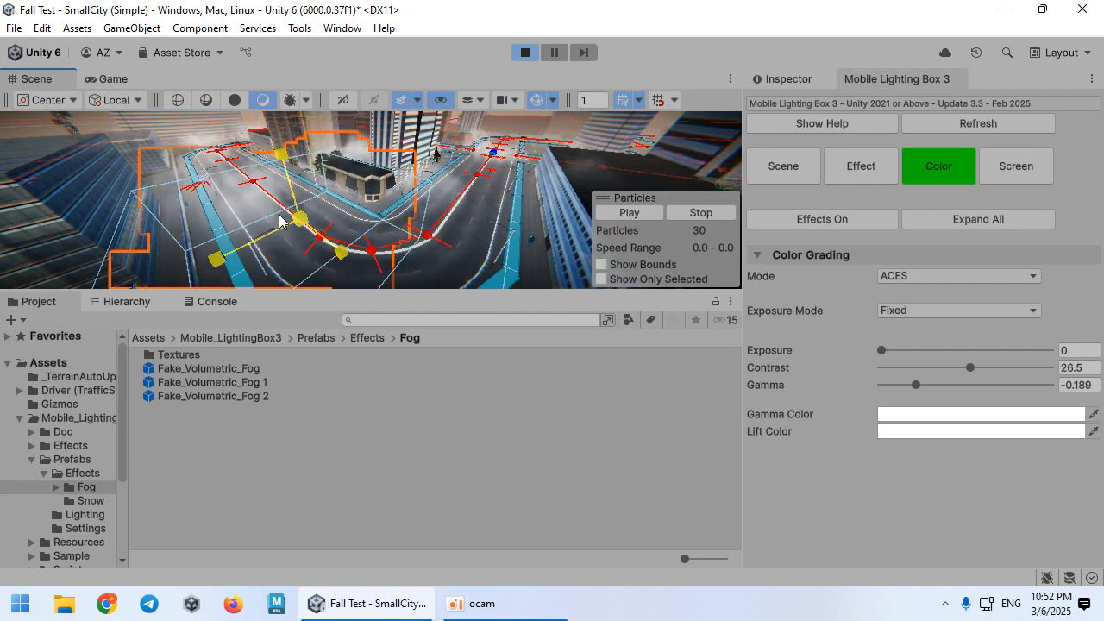
right_click_drag(296, 220, 244, 216)
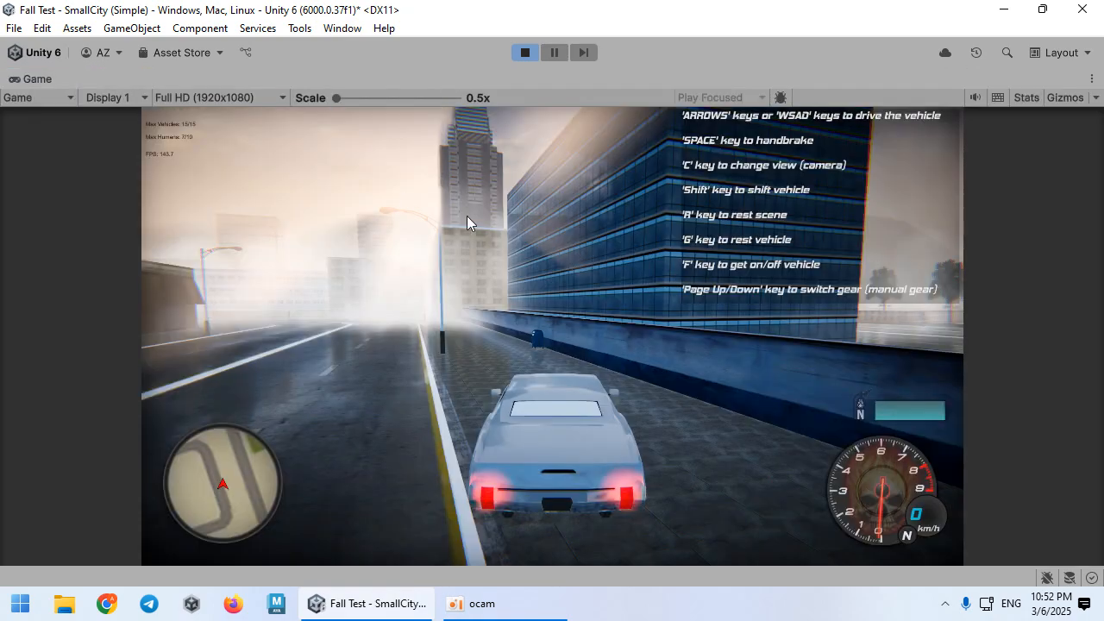
Drive the car along the sidewalk beside the blue wall and into the bend to inspect the added fog
key("a")
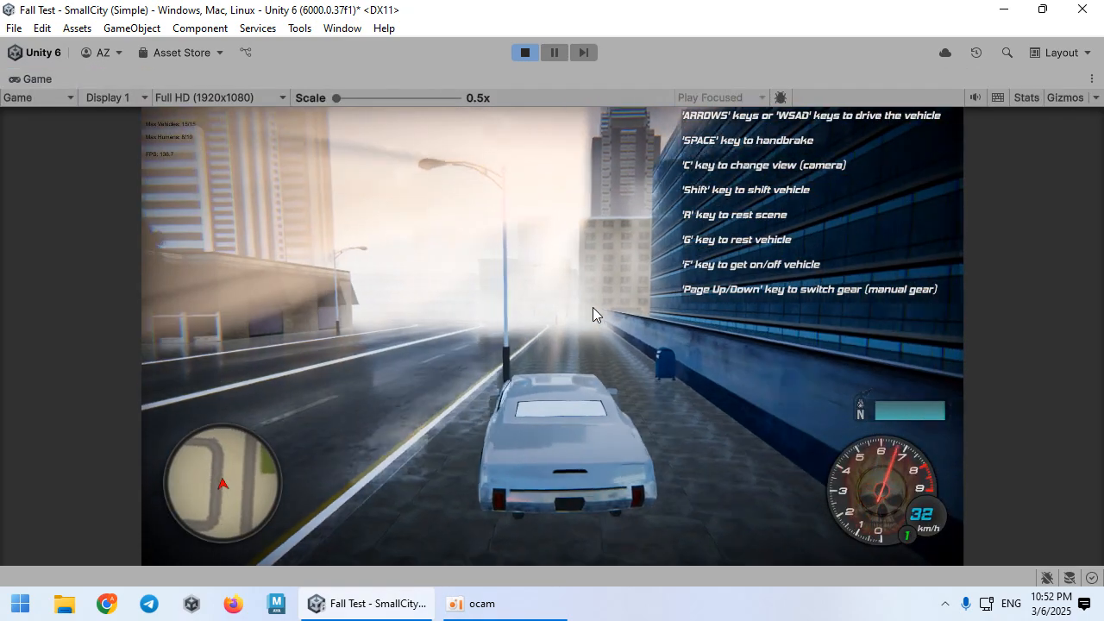
key("s")
key("a")
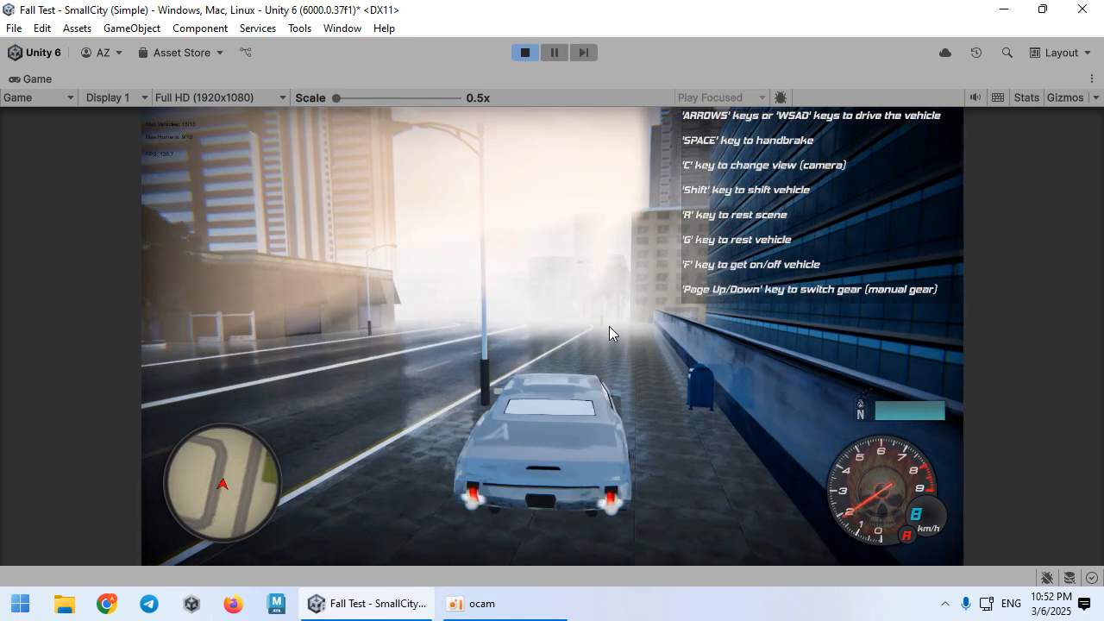
key("w")
key("w")
key("a")
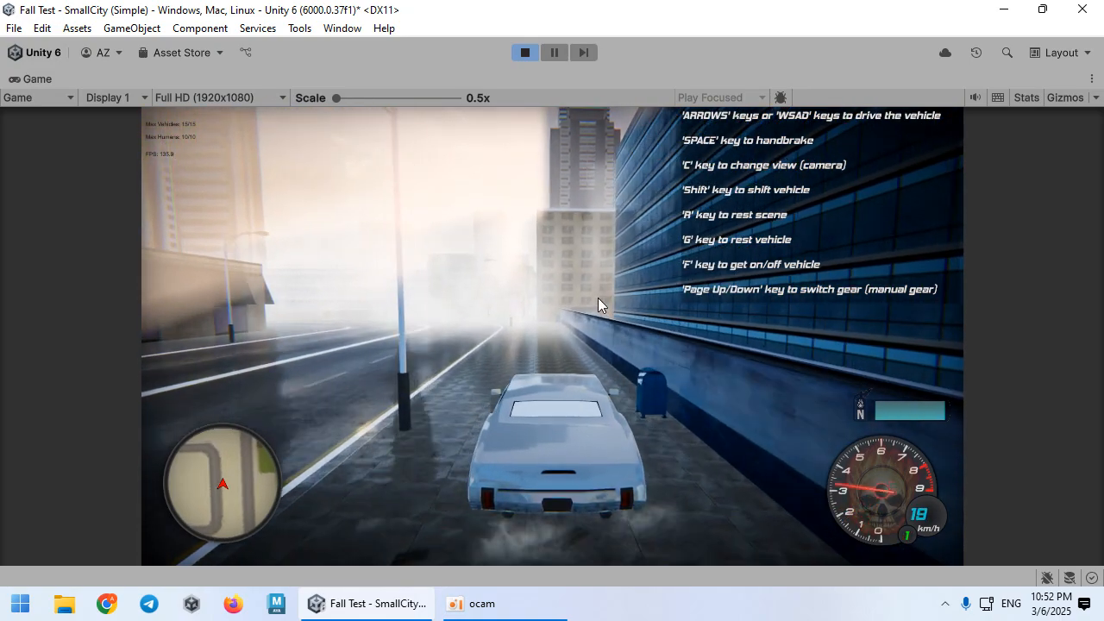
key("w")
key("d")
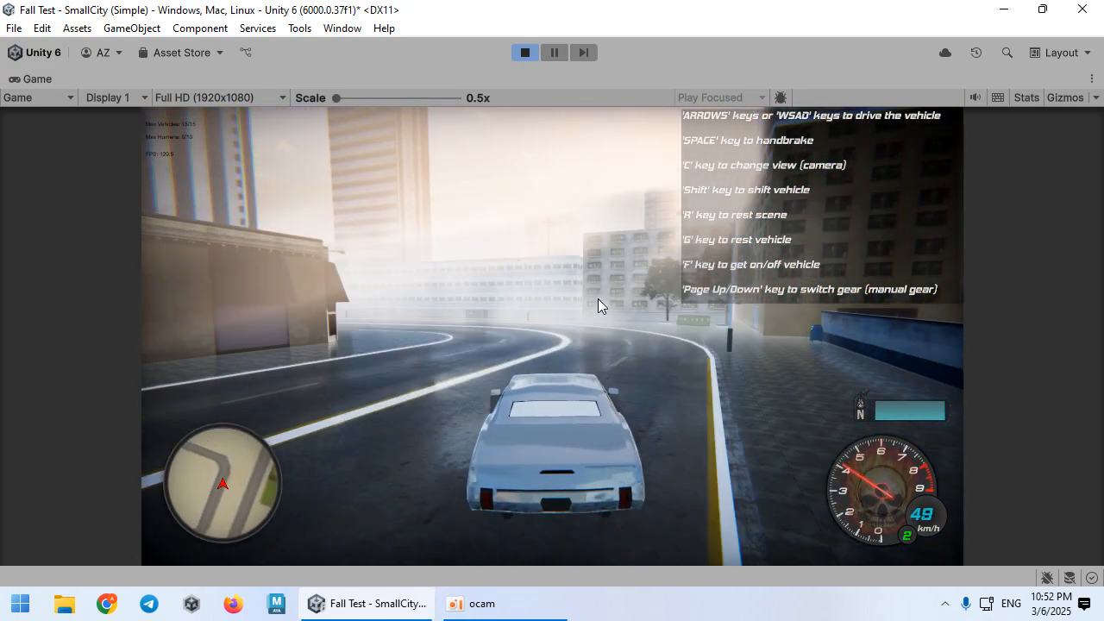
Drive the car down the avenue and turn at the intersection to examine the fog in the distance
key("w")
key("a")
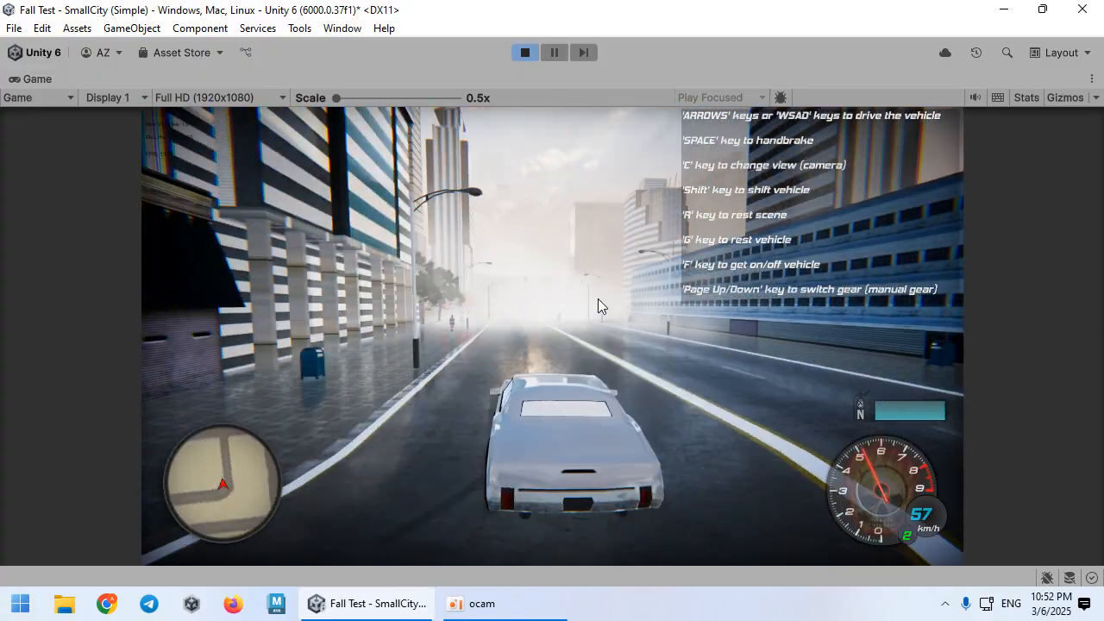
key("w")
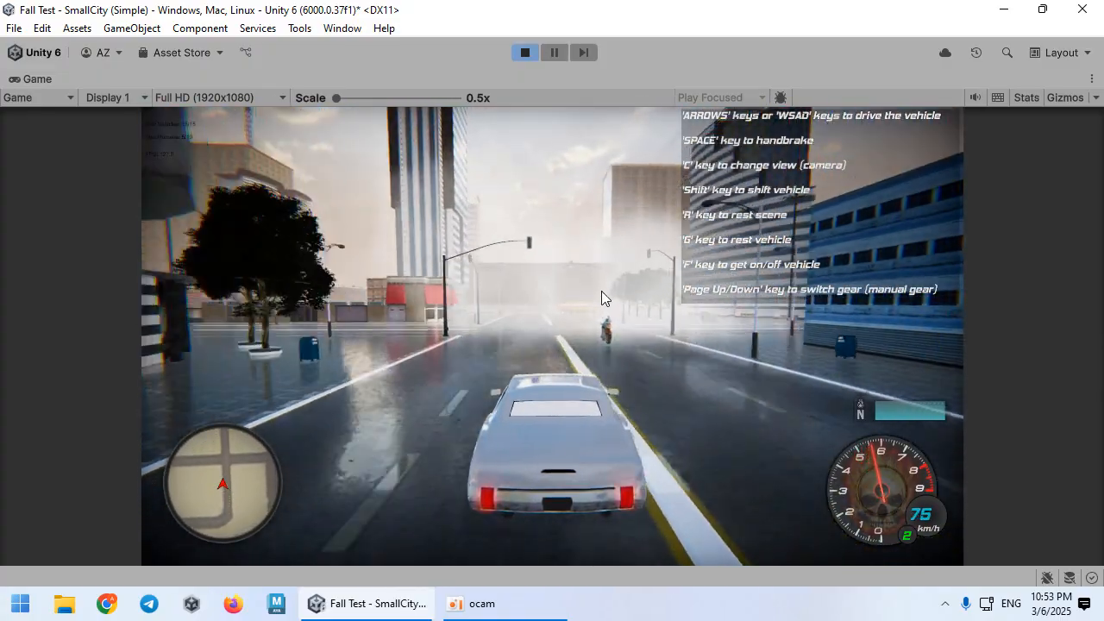
key("s")
key("d")
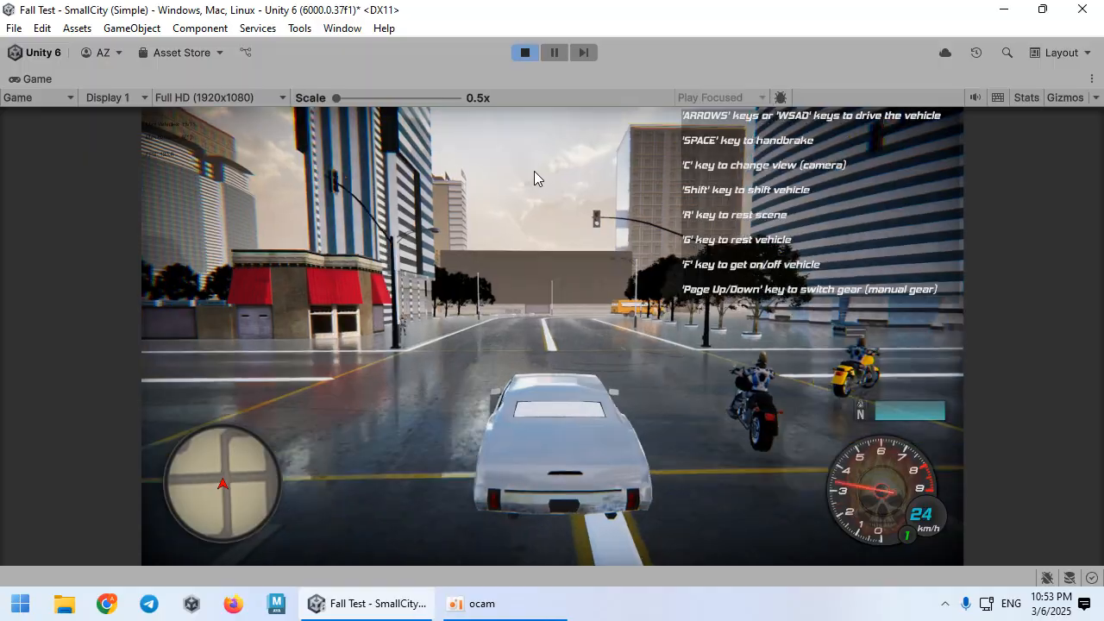
key("w")
key("w")
key("a")
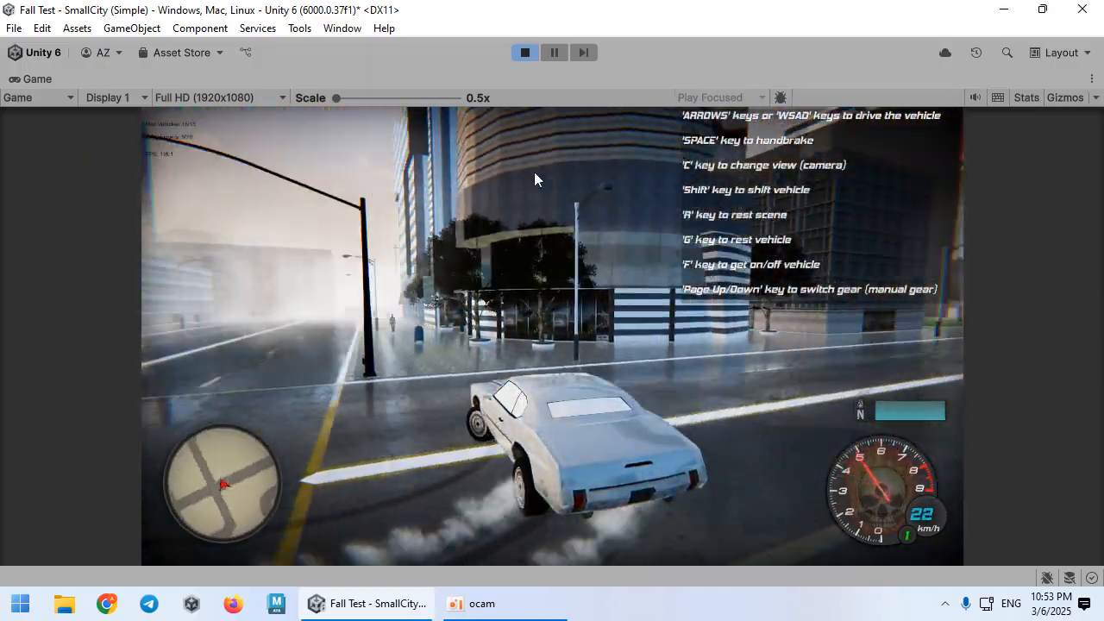
Turn the car at the intersection and stop it on the avenue facing the distant fog
key("d")
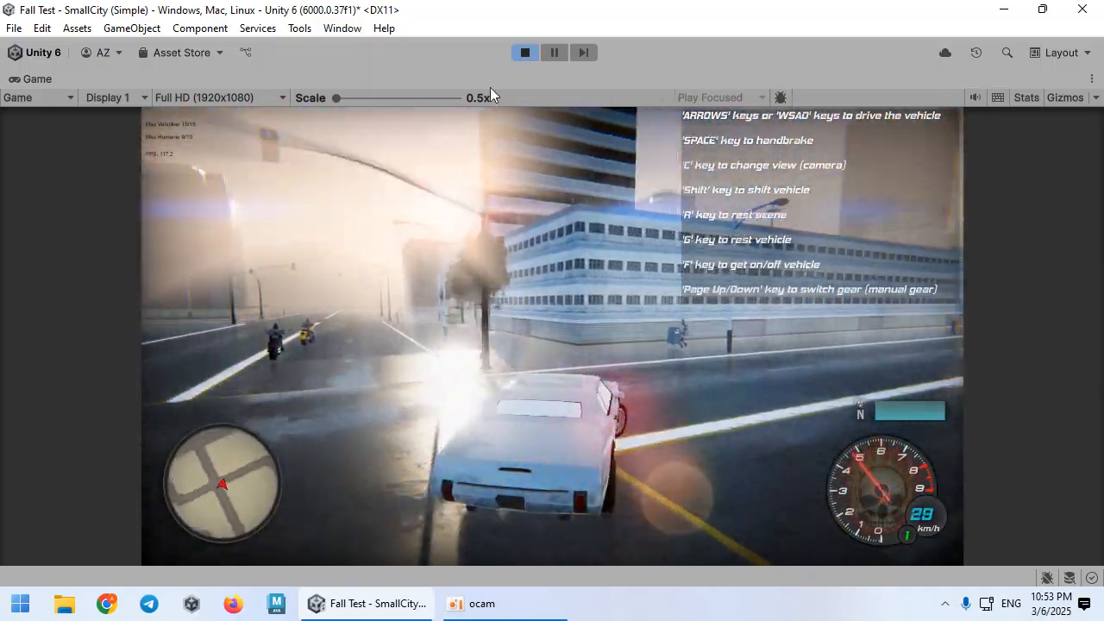
key("s")
key("shift+space")
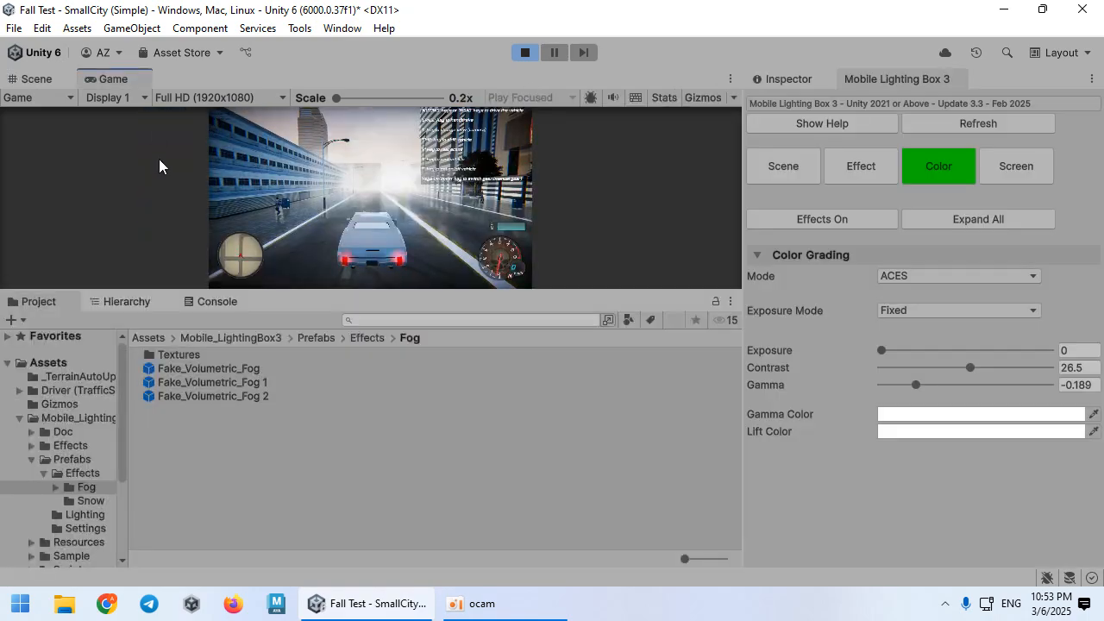
Locate the Fog_Smoke material used by the selected fog's particle renderer and duplicate it in the Textures folder
left_click(52, 80)
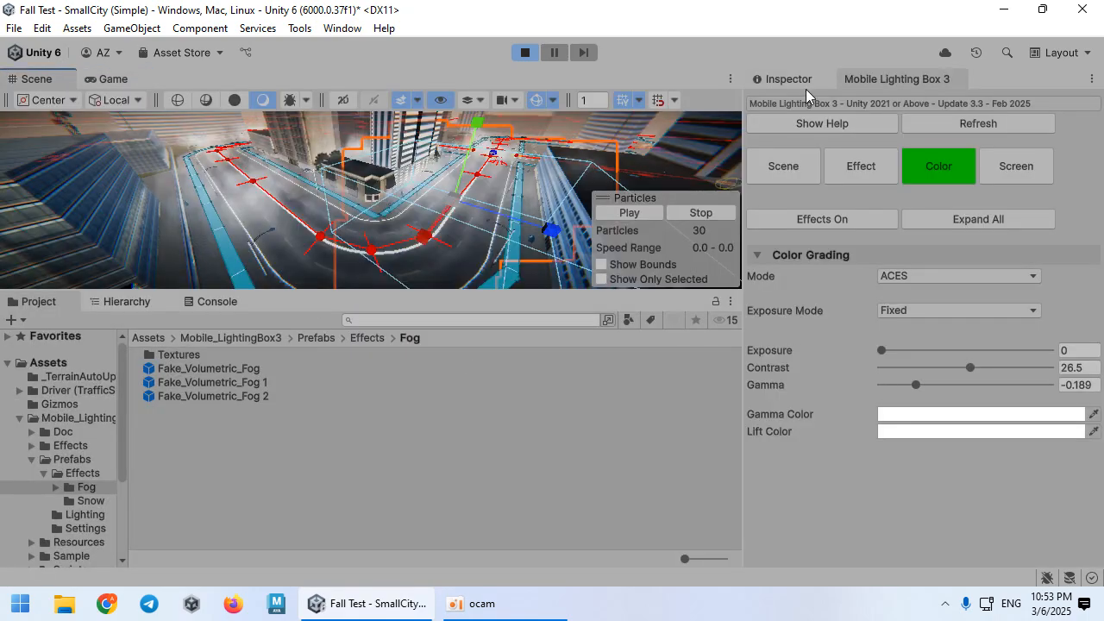
left_click(788, 79)
scroll(838, 351, "down", 12)
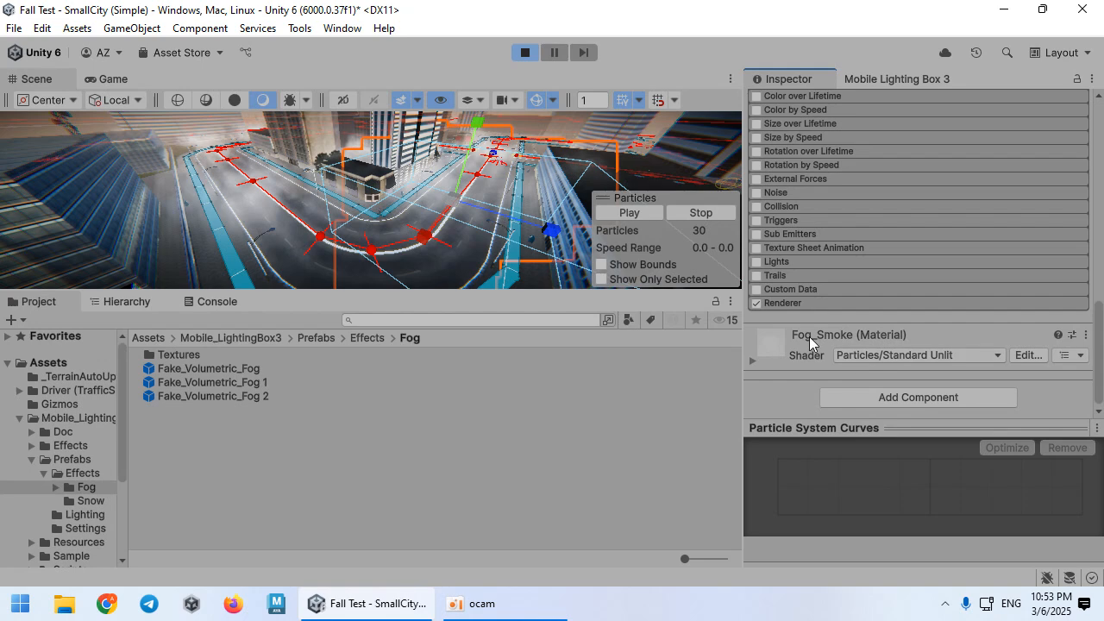
left_click(809, 336)
scroll(857, 345, "down", 4)
left_click(804, 164)
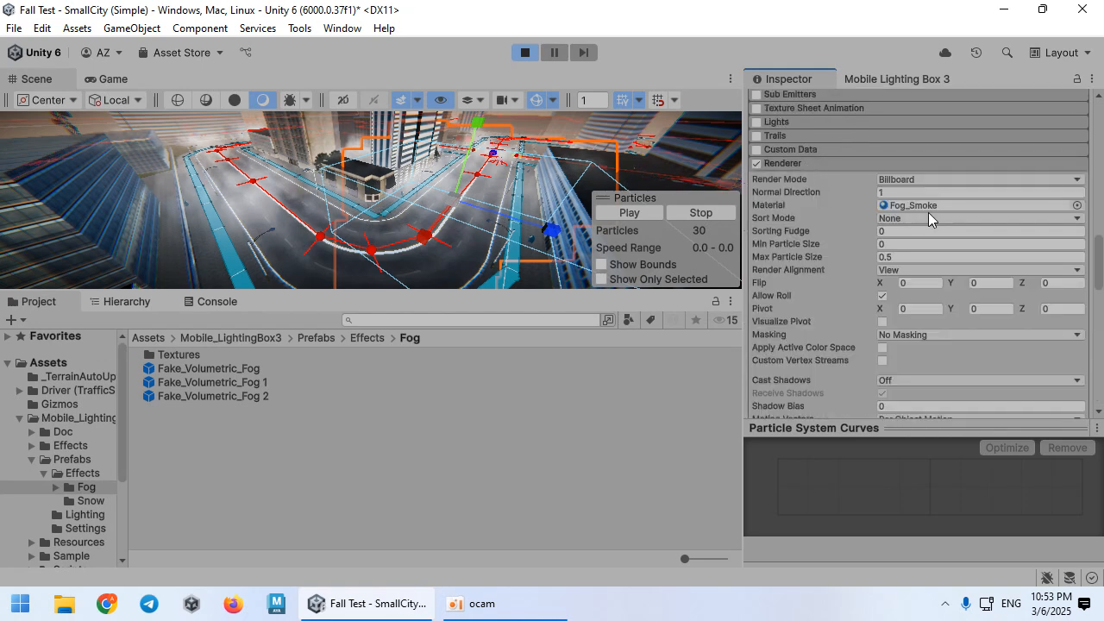
left_click(912, 205)
key("ctrl+d")
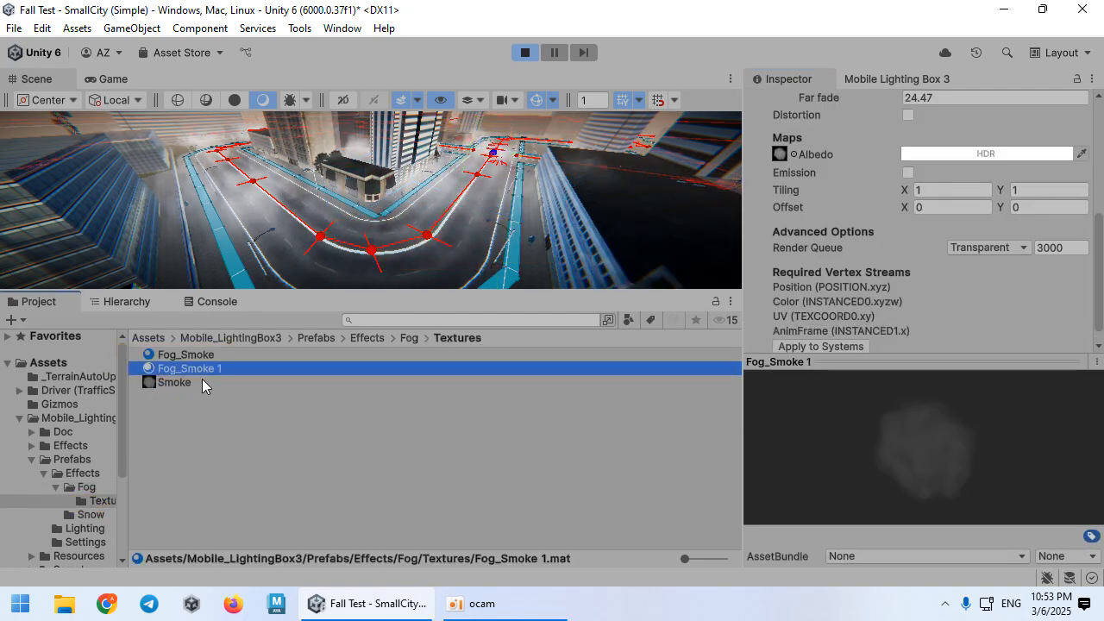
Try a pink albedo tint on the Fog_Smoke material, then settle on a pale blue
left_click(937, 159)
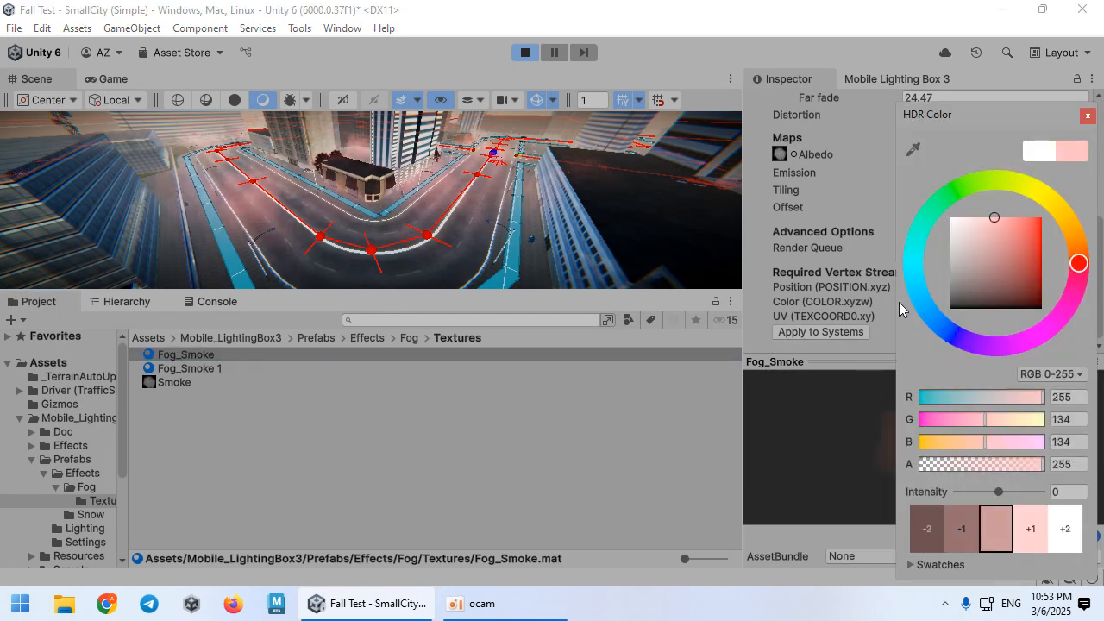
left_click(112, 78)
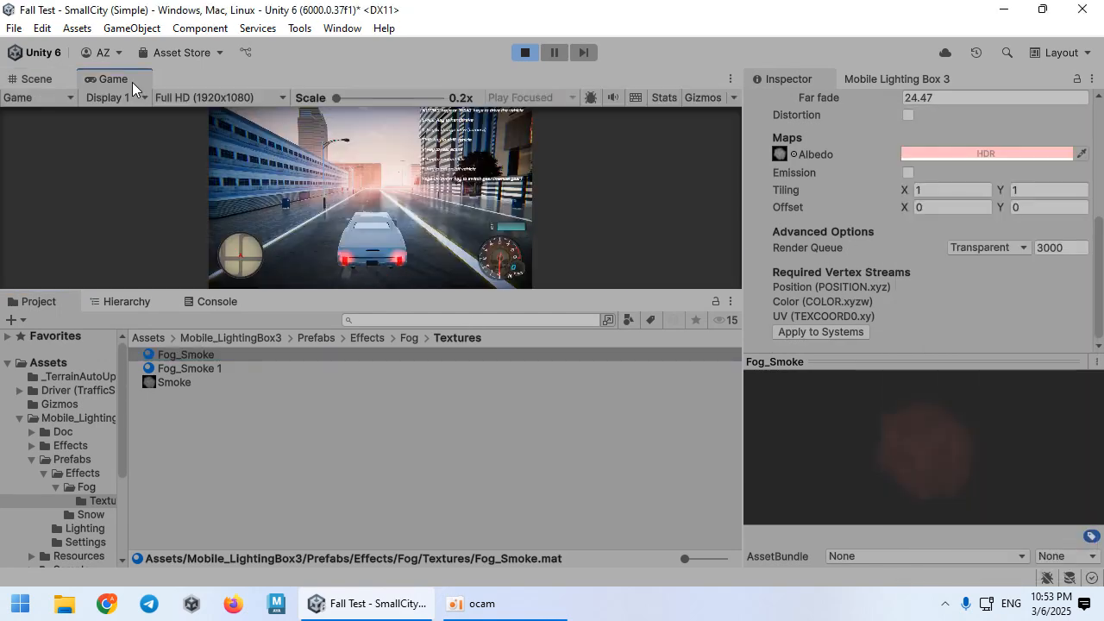
left_click(944, 154)
left_click(921, 298)
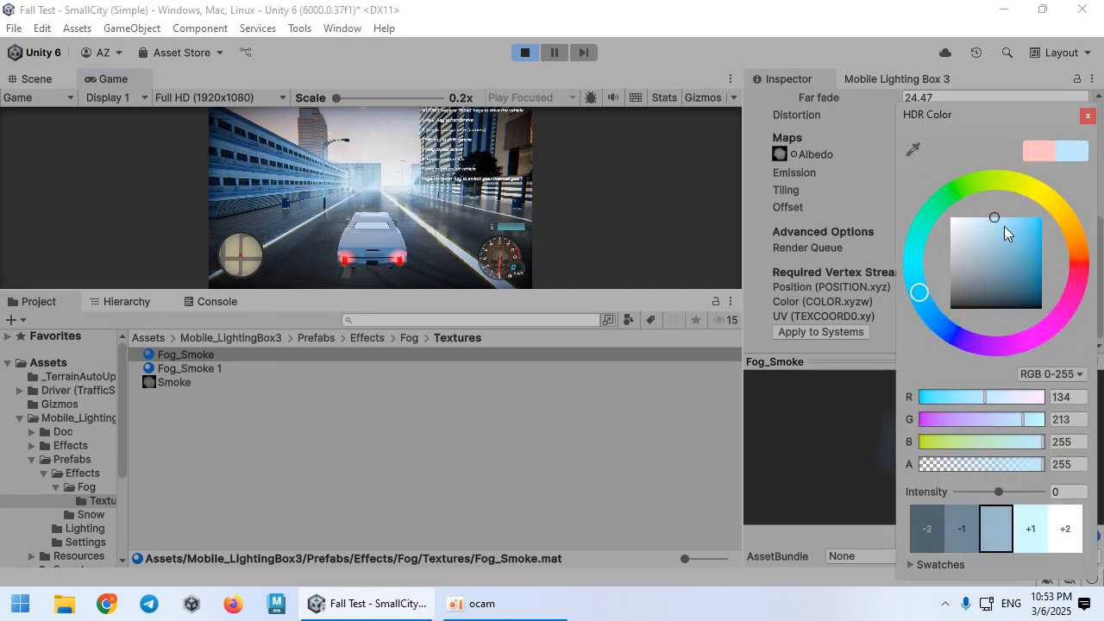
mouse_move(1003, 226)
left_mouse_down()
mouse_move(954, 216)
mouse_move(960, 266)
mouse_move(965, 219)
left_mouse_up()
Drive the car in the maximized Game view around the bend and stop on the sidewalk to inspect the blue-tinted fog
double_click(113, 80)
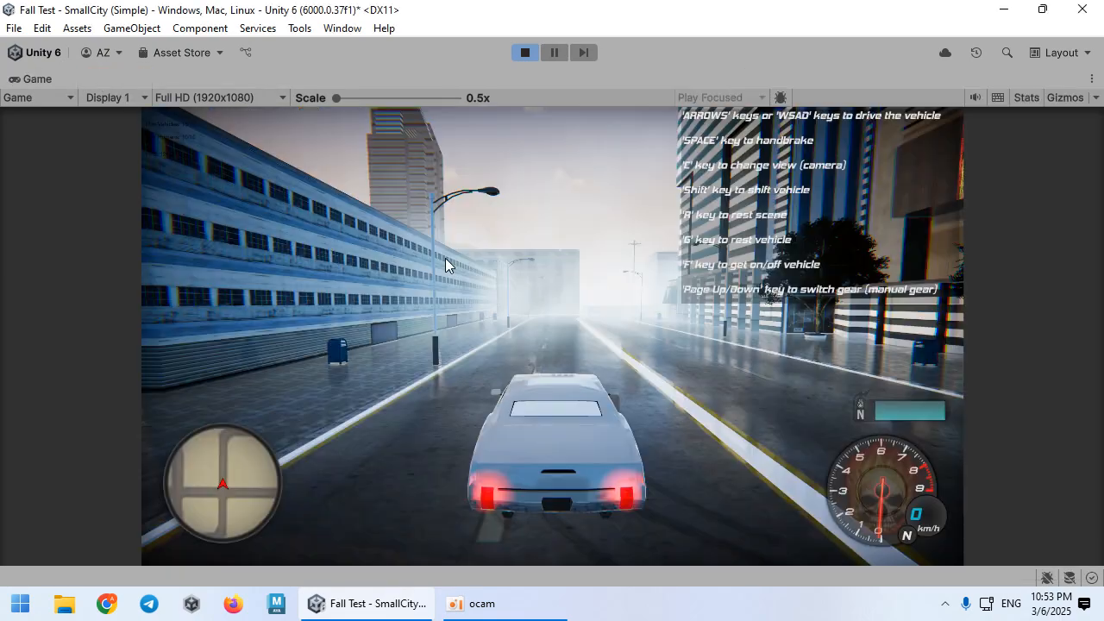
key("w")
key("d")
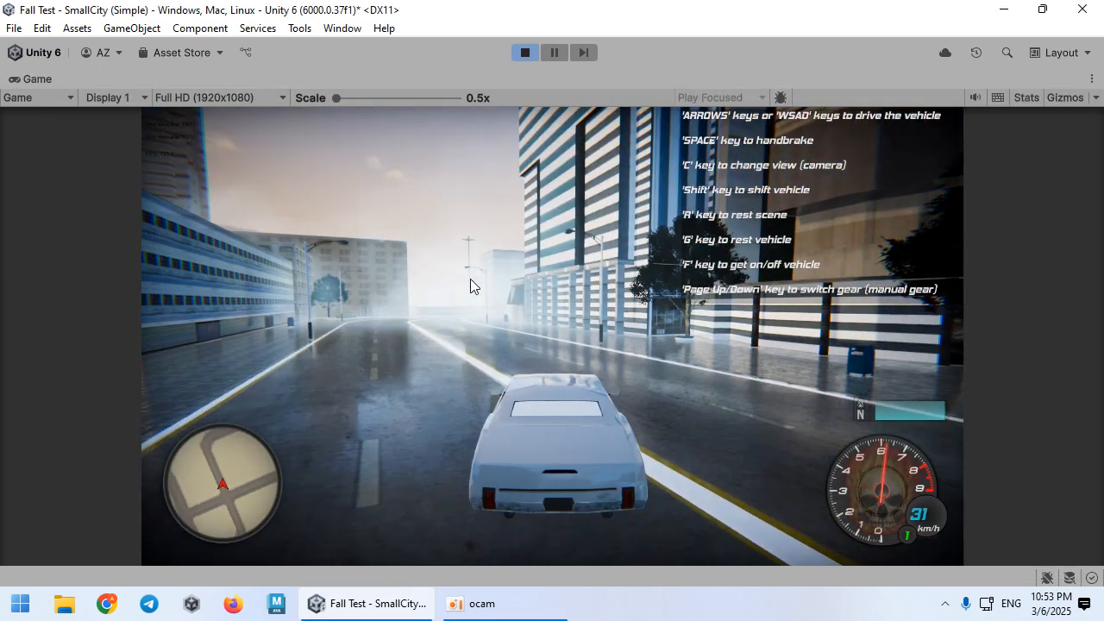
key("a")
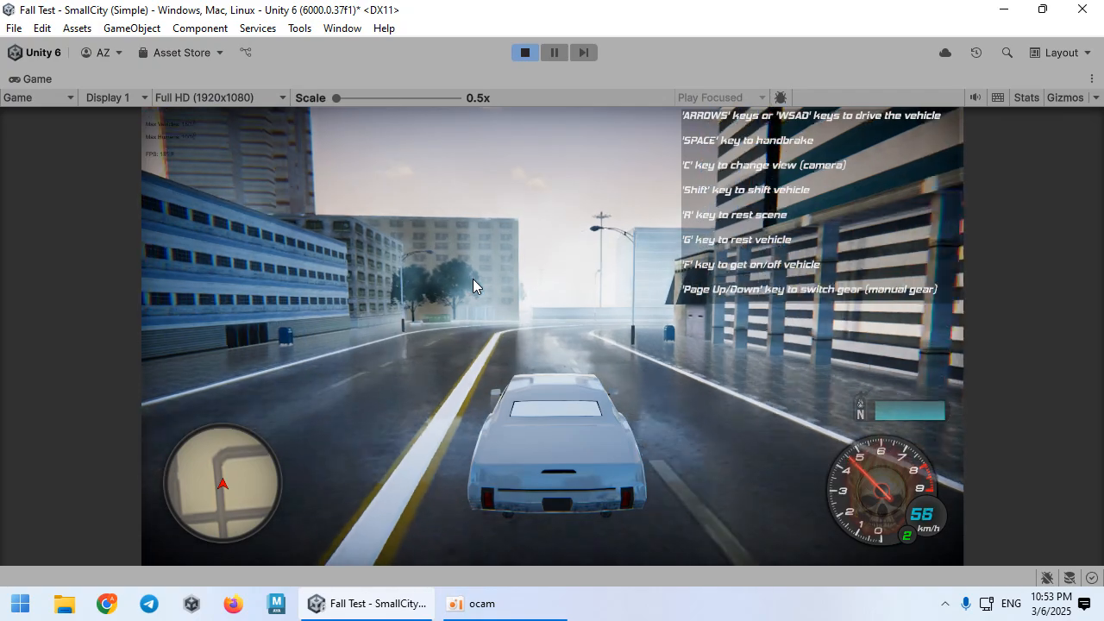
key("d")
key("s")
key("d")
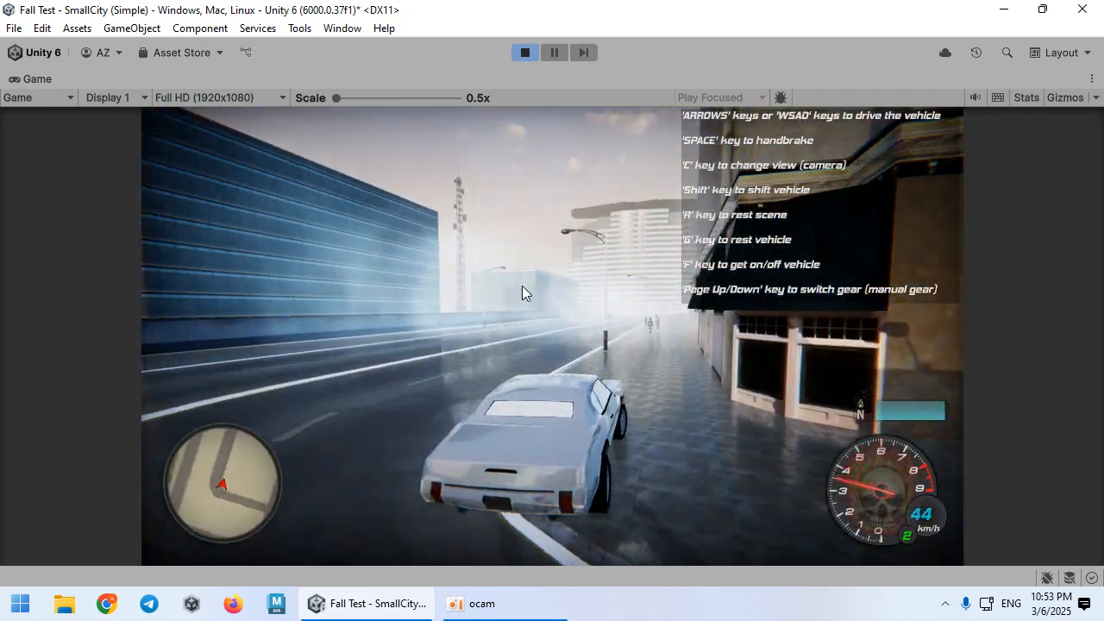
key("w")
key("s")
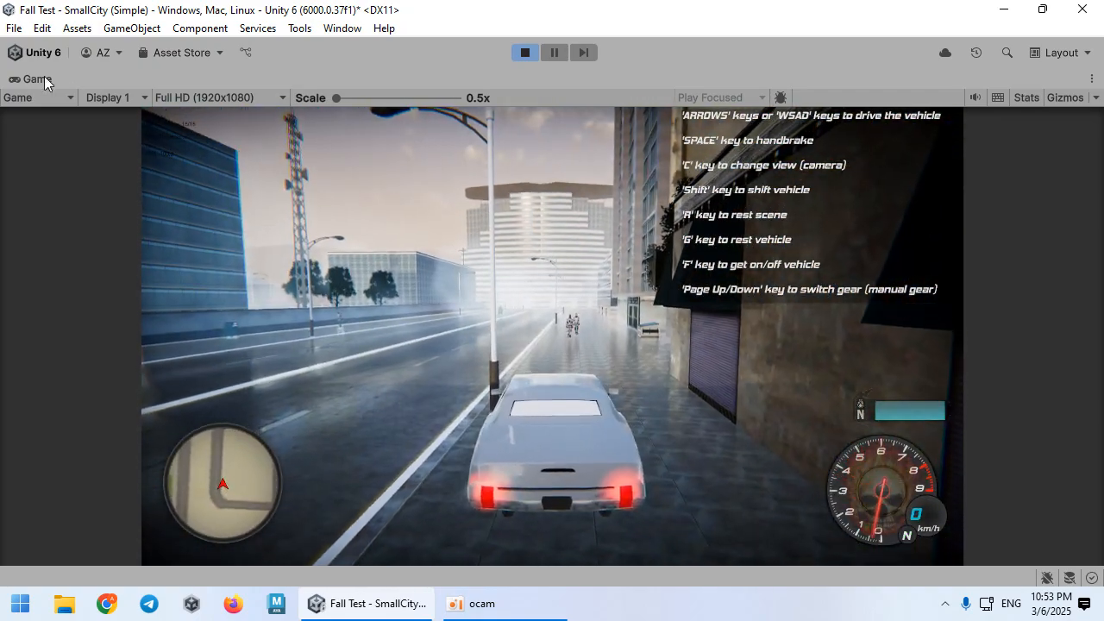
Select Sidewalk01 in the Scene view and set the smoothness of its Texture 5 material to 2.25
double_click(38, 79)
left_click(33, 79)
key("w")
right_click_drag(354, 215, 340, 231)
left_click(339, 231)
key("w")
right_click_drag(509, 257, 528, 259)
left_click(454, 214)
left_click(132, 82)
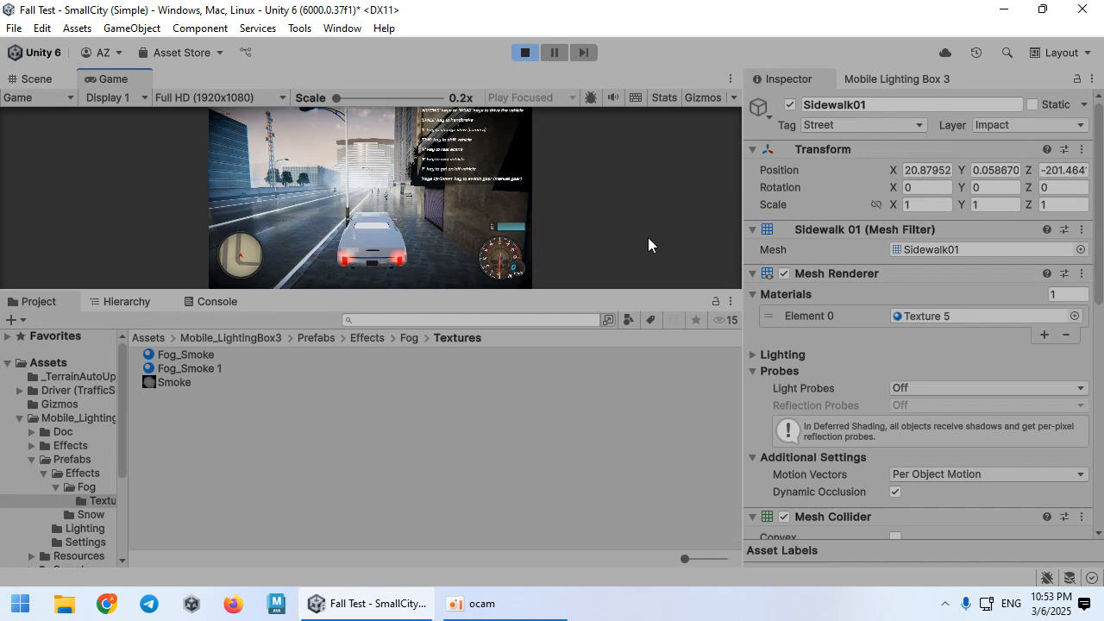
scroll(804, 365, "down", 5)
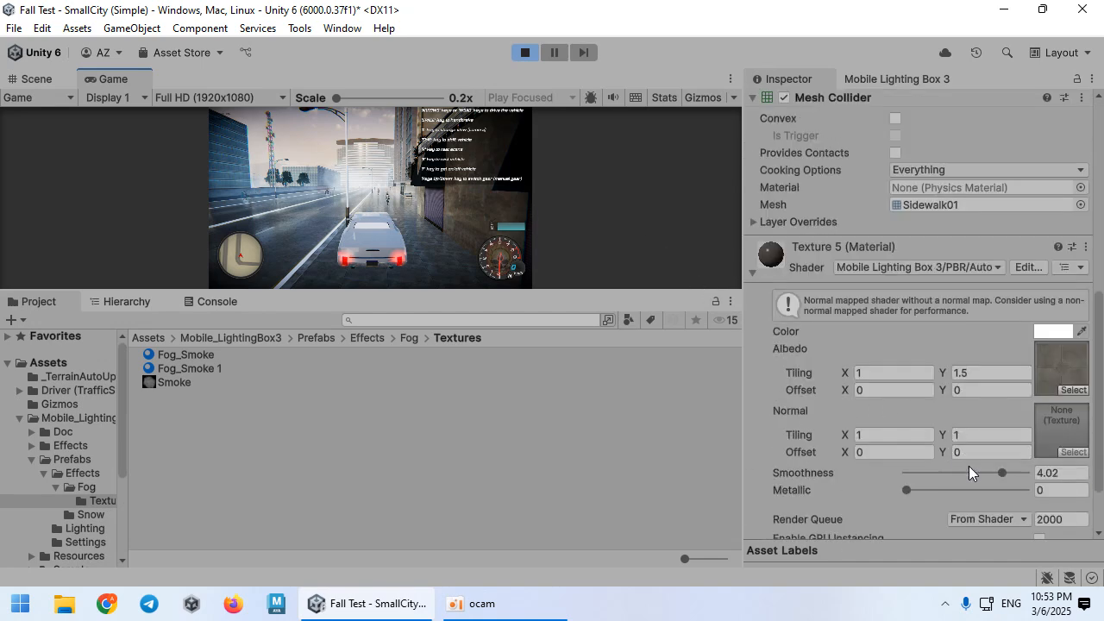
mouse_move(952, 477)
left_mouse_down()
mouse_move(902, 469)
mouse_move(959, 473)
left_mouse_up()
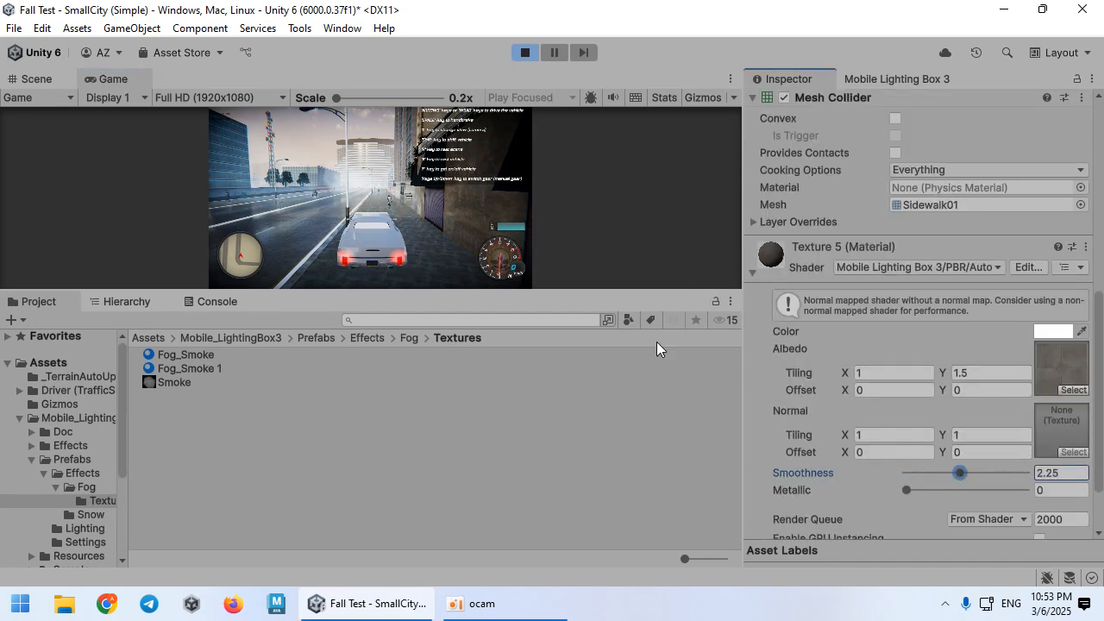
Drive the car along the sidewalk and back onto the road in the maximized Game view to check the sidewalk's reflections
double_click(137, 80)
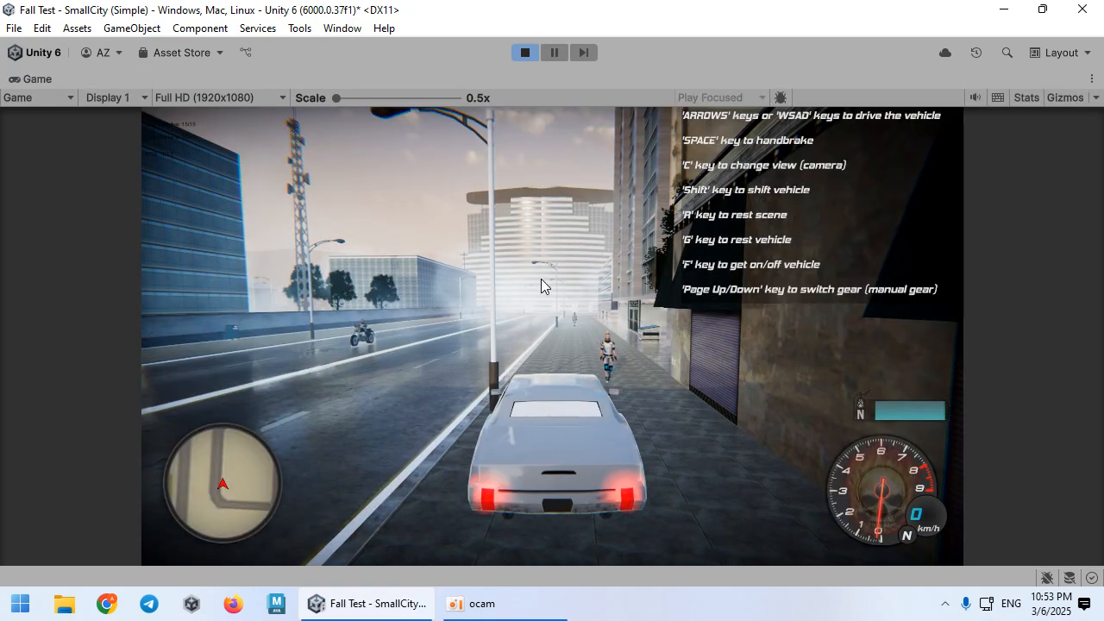
key("s")
key("a")
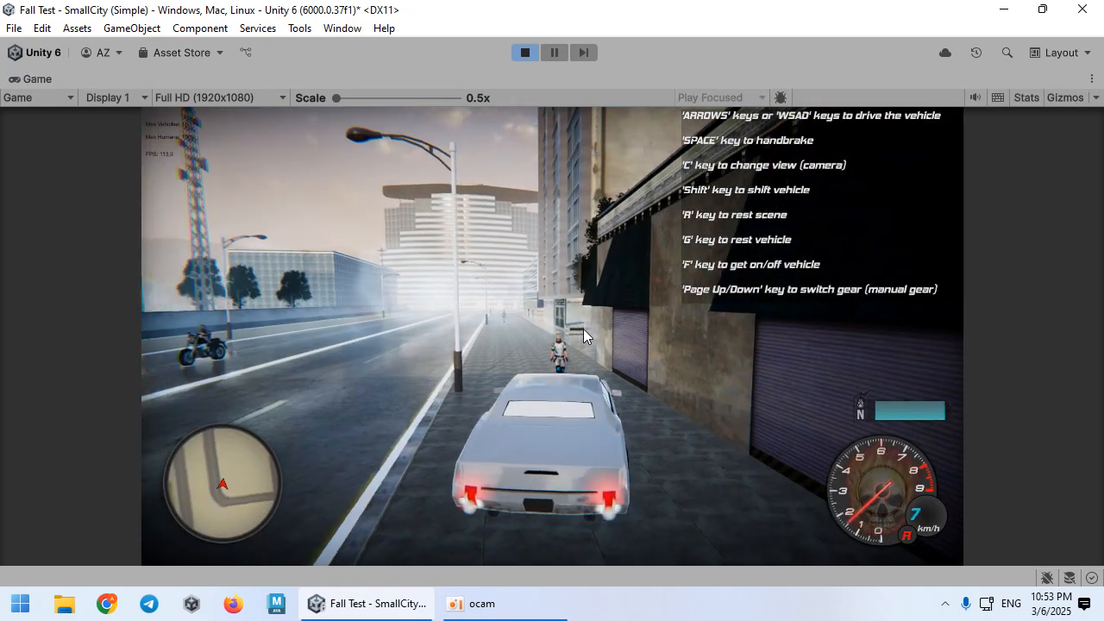
key("w")
key("a")
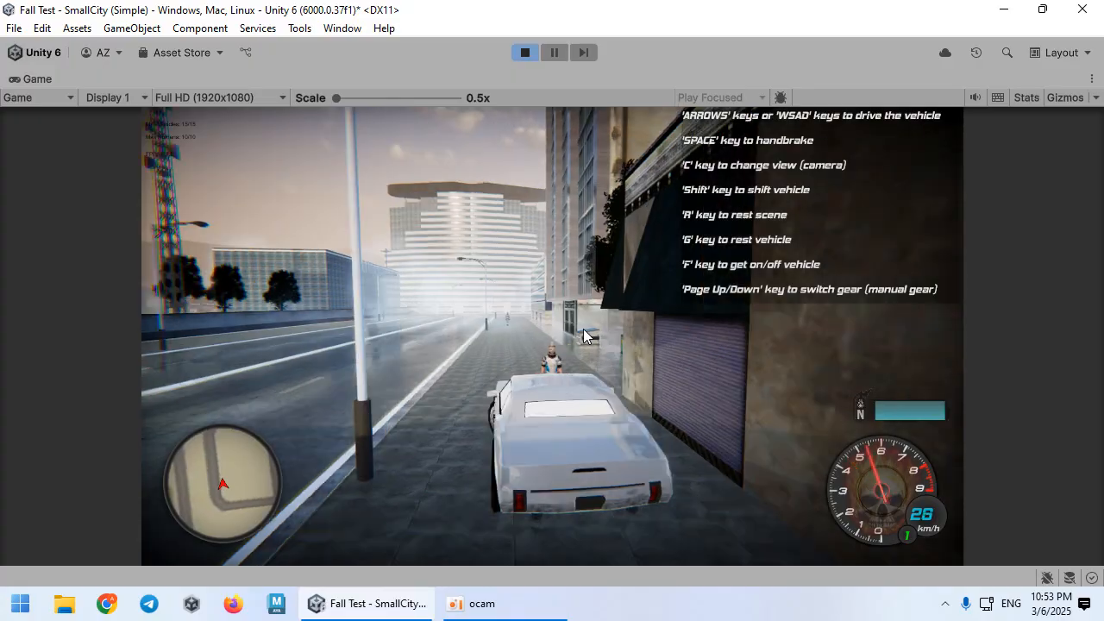
key("d")
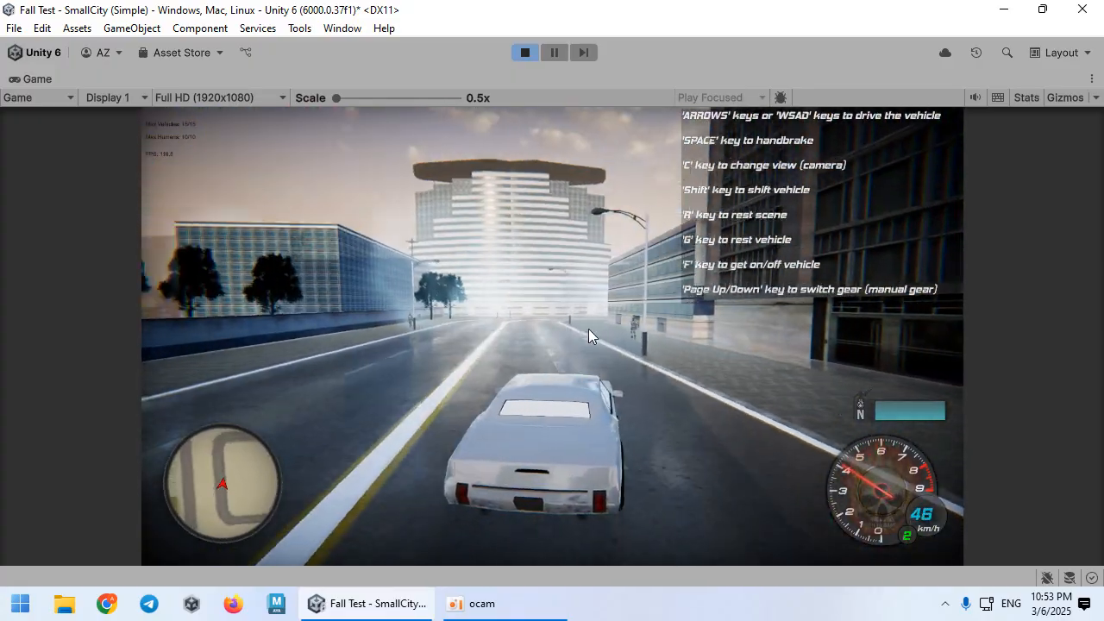
Drive the car around the next bend and handbrake beside the round striped building to examine the plaza's reflections
key("d")
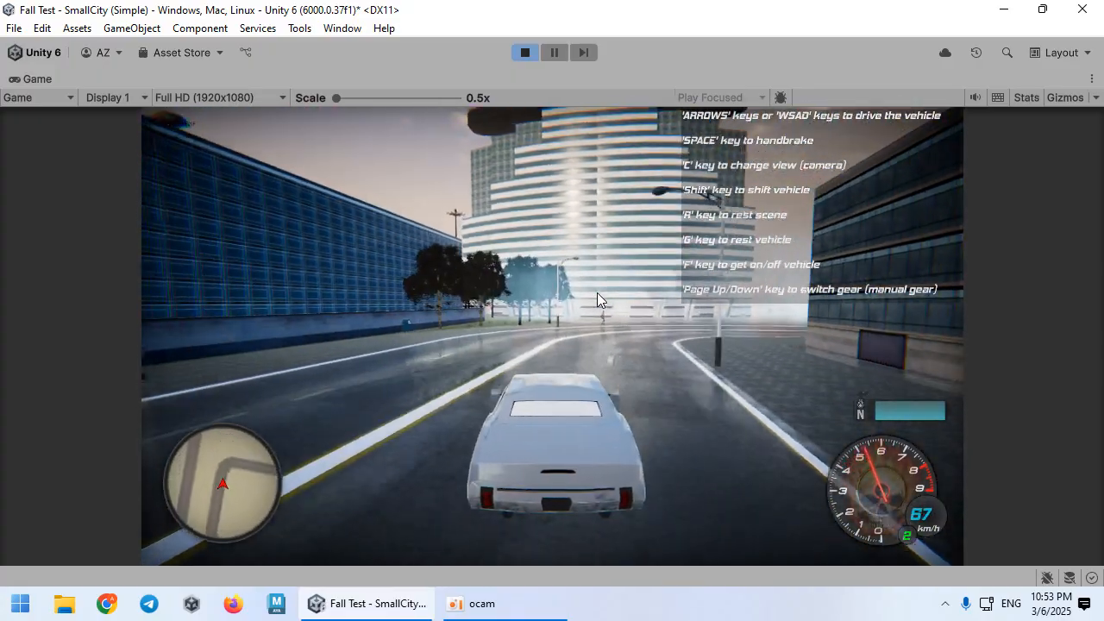
key("d")
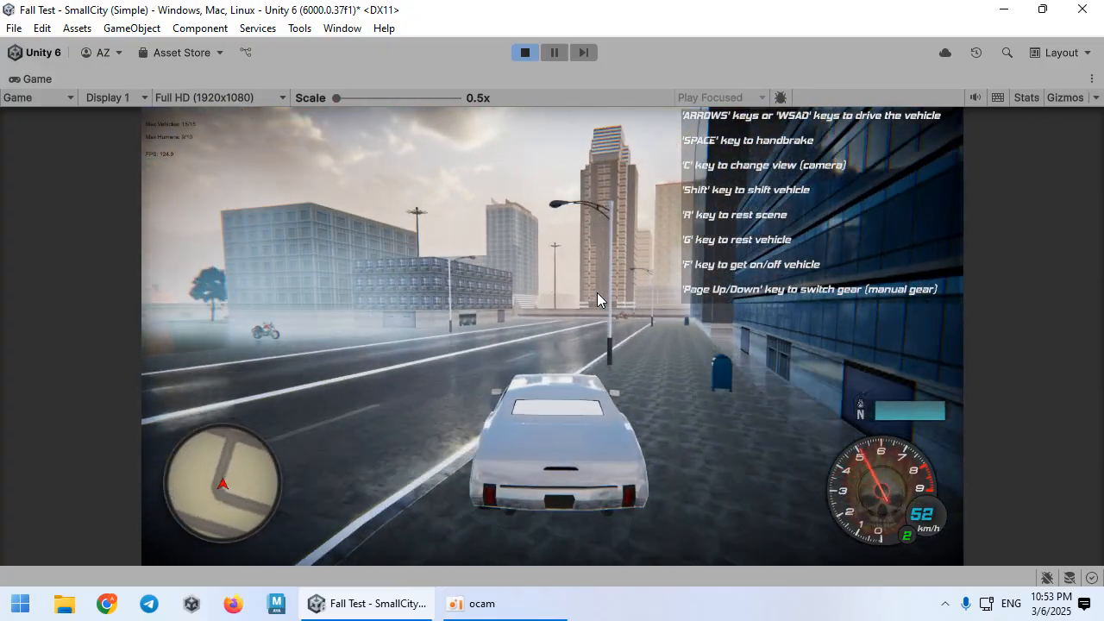
key("a")
key("space")
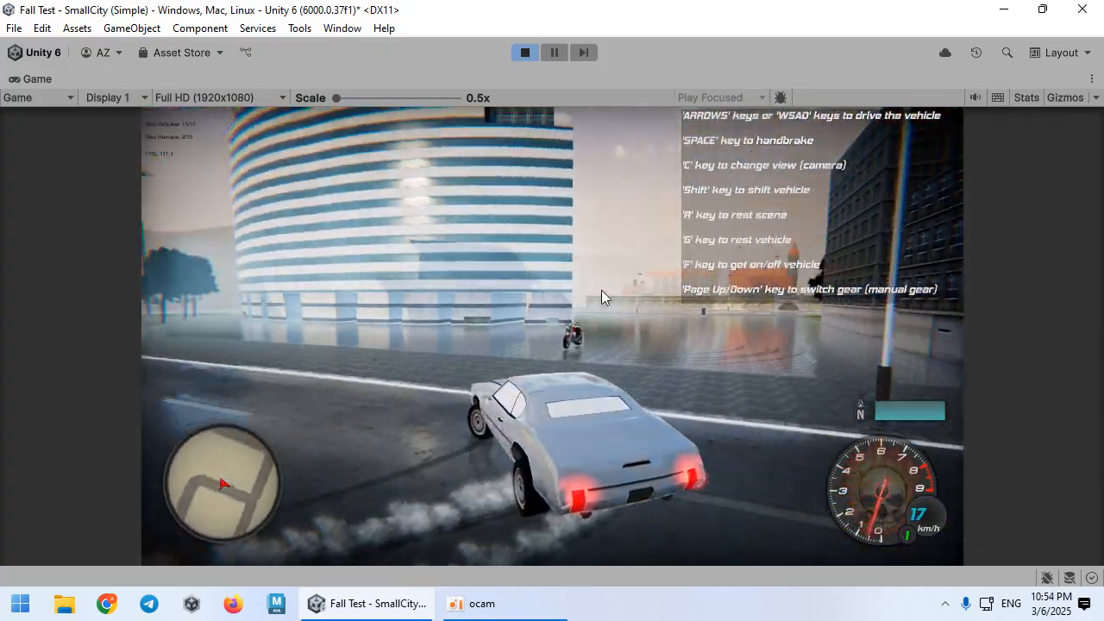
key("s")
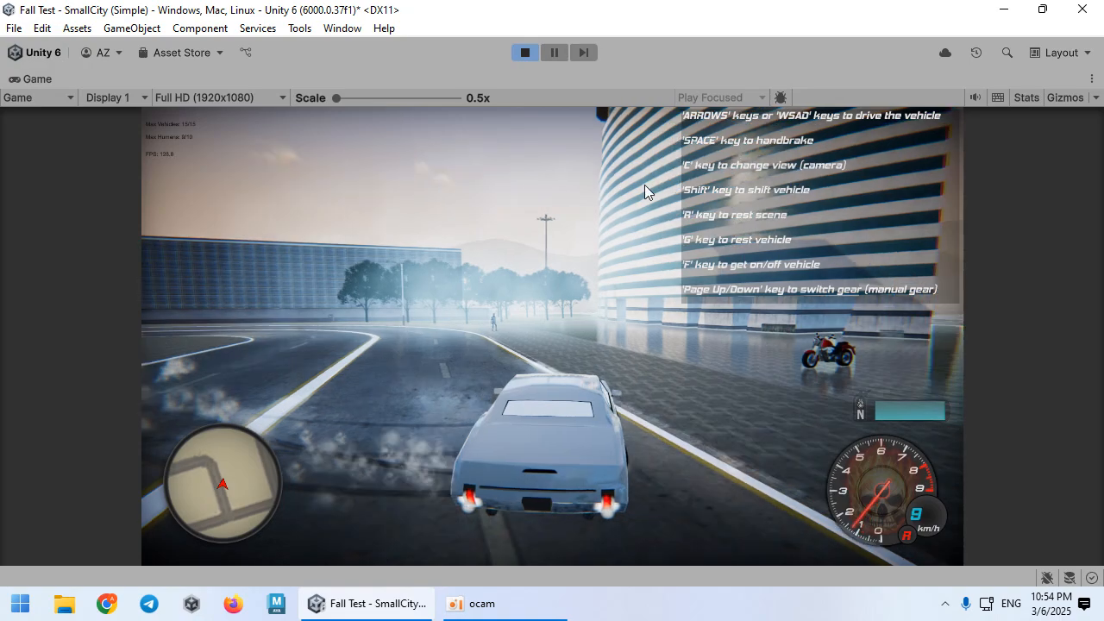
Pause the game, select the paved plaza ground in the Scene view and reduce its Texture 6 smoothness to 2.39
left_click(556, 54)
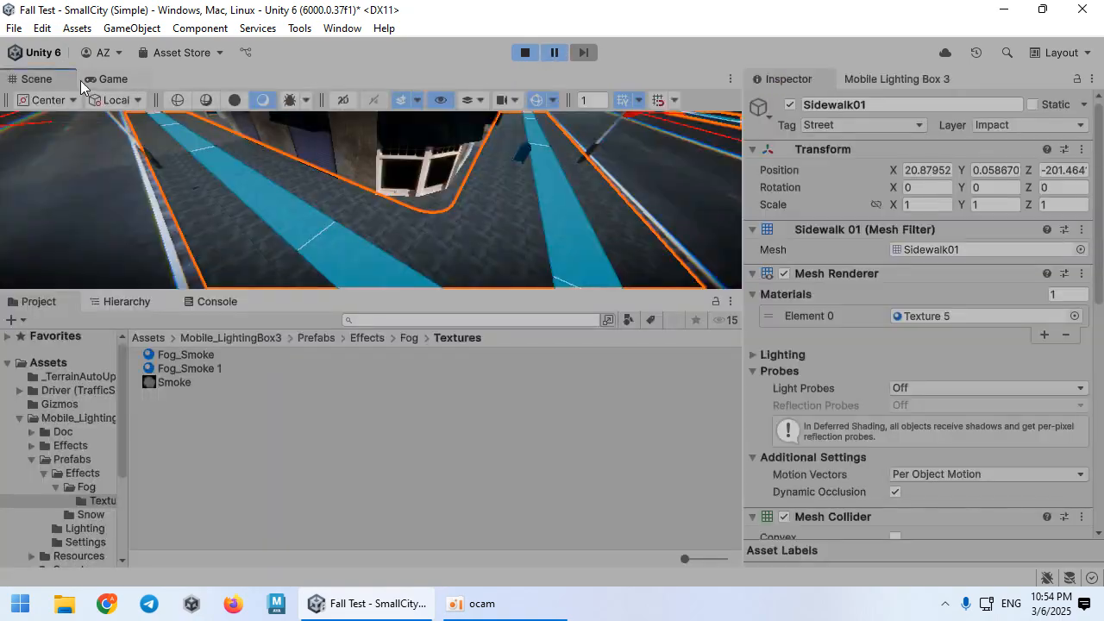
right_click_drag(351, 209, 280, 133)
mouse_move(422, 259)
right_mouse_down()
mouse_move(142, 47)
mouse_move(271, 119)
mouse_move(325, 179)
mouse_move(317, 216)
mouse_move(330, 217)
mouse_move(335, 202)
mouse_move(323, 224)
right_mouse_up()
key("w")
left_click(417, 229)
key("w")
left_click(323, 226)
scroll(799, 398, "down", 6)
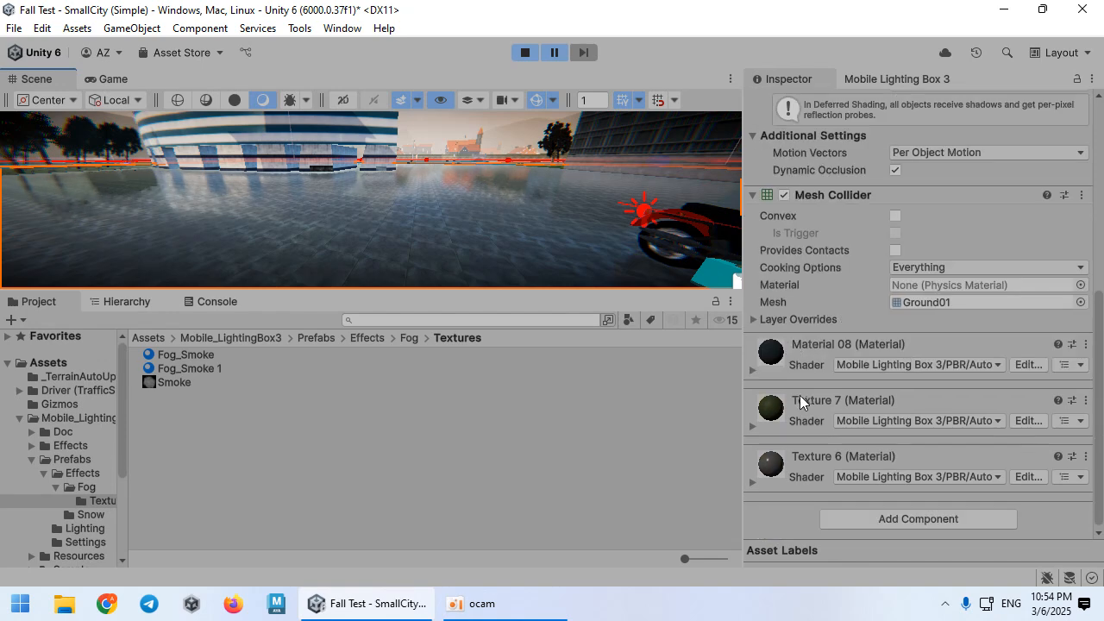
left_click(814, 451)
scroll(849, 461, "down", 3)
scroll(927, 464, "down", 4)
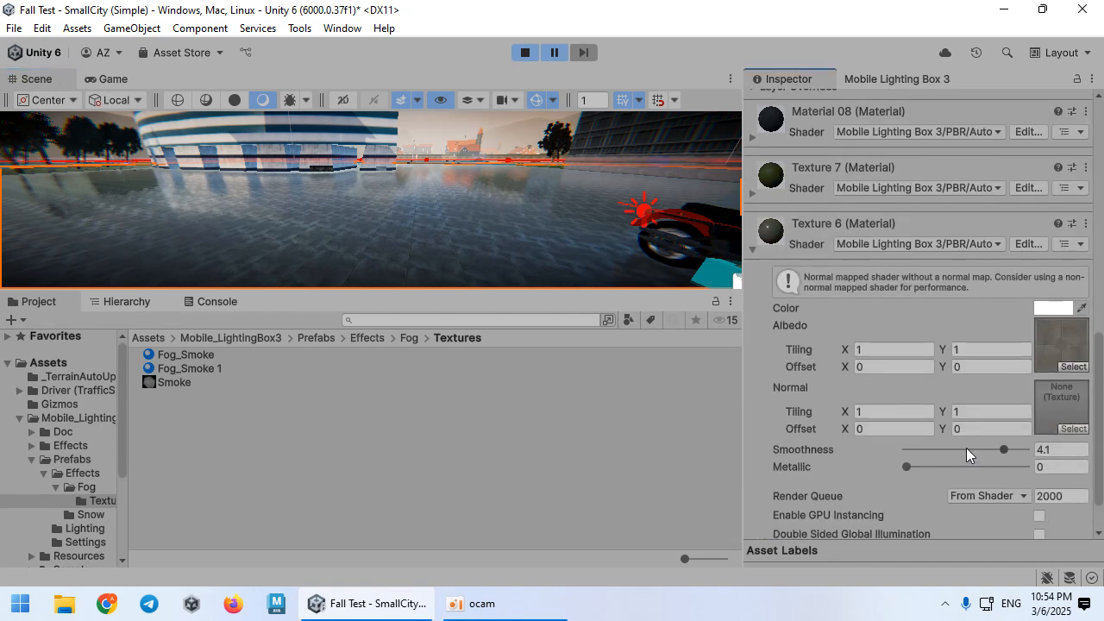
left_click_drag(966, 449, 955, 447)
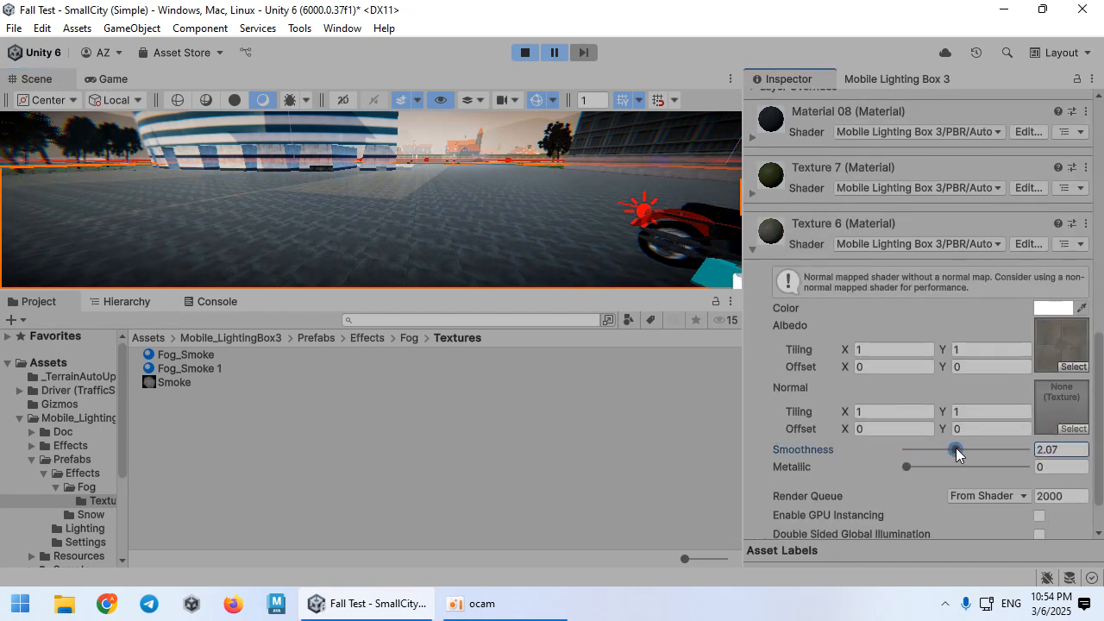
Resume the game in an enlarged Game view and set the Texture 6 material's smoothness to 3.12
left_click(112, 79)
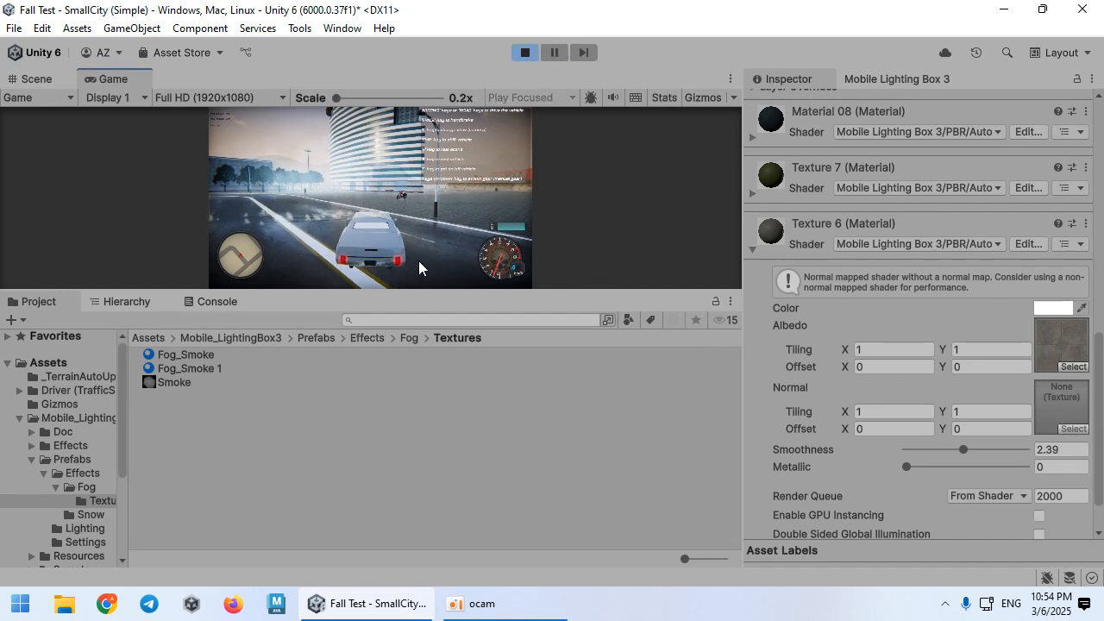
left_click_drag(357, 291, 357, 434)
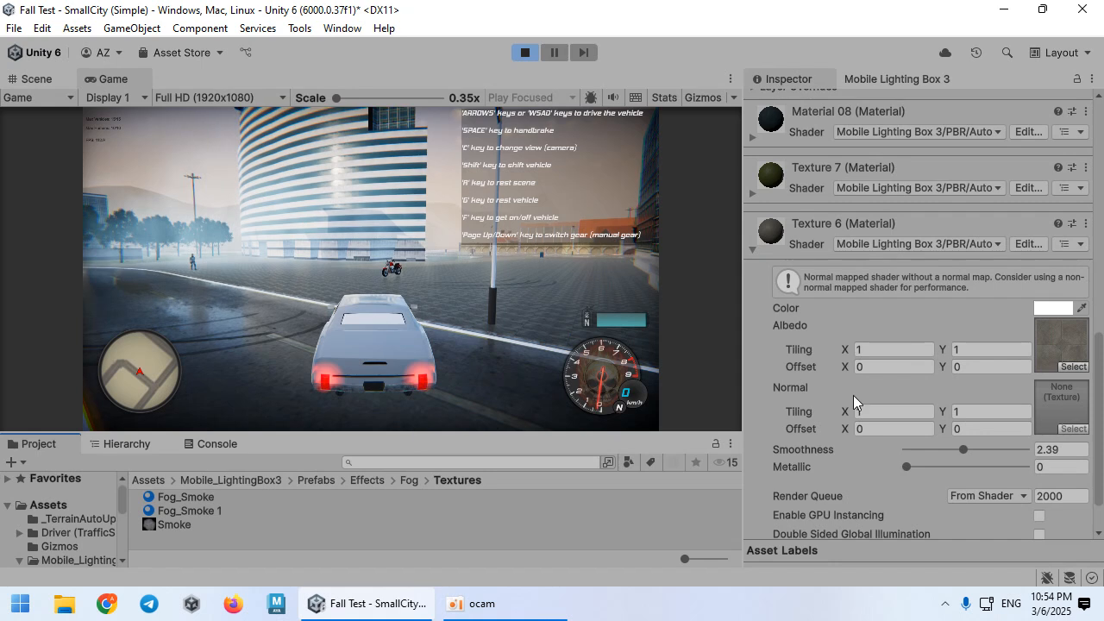
left_click_drag(941, 449, 1024, 464)
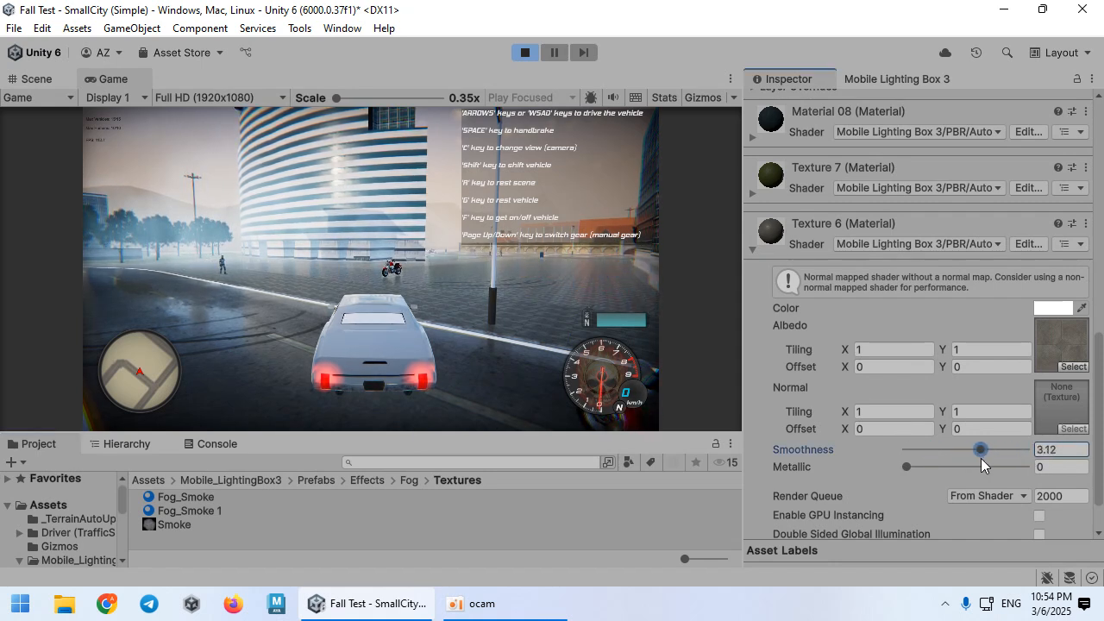
scroll(979, 465, "up", 15)
Show the Mobile Lighting Box 3 screen effects, and drive the car around the city onto a colonnaded sidewalk to check the ground reflections
left_click(944, 80)
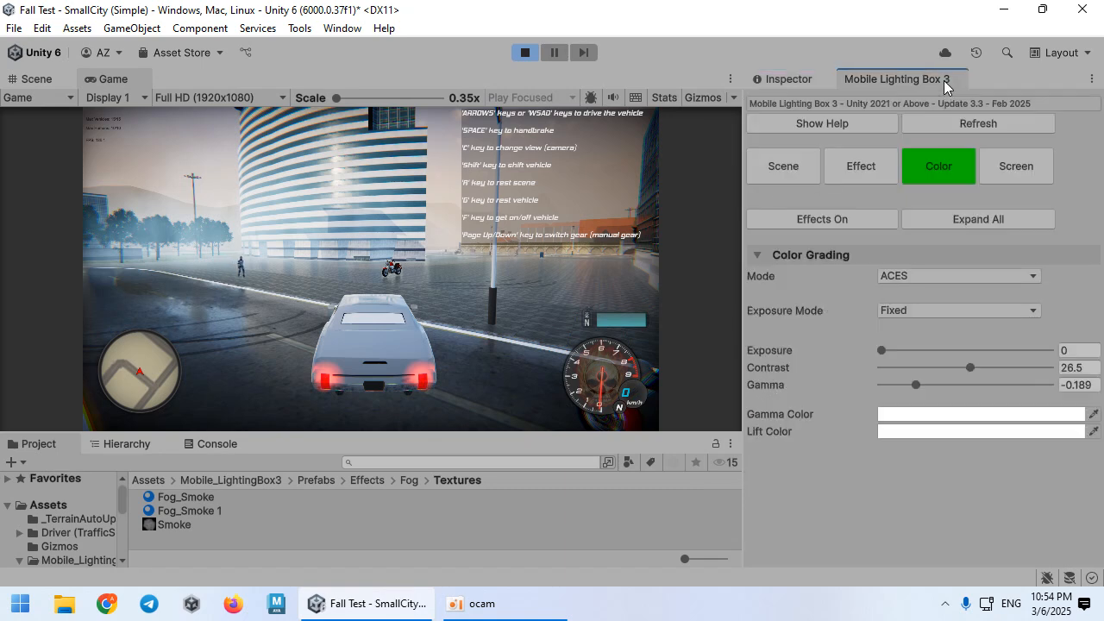
left_click(1014, 180)
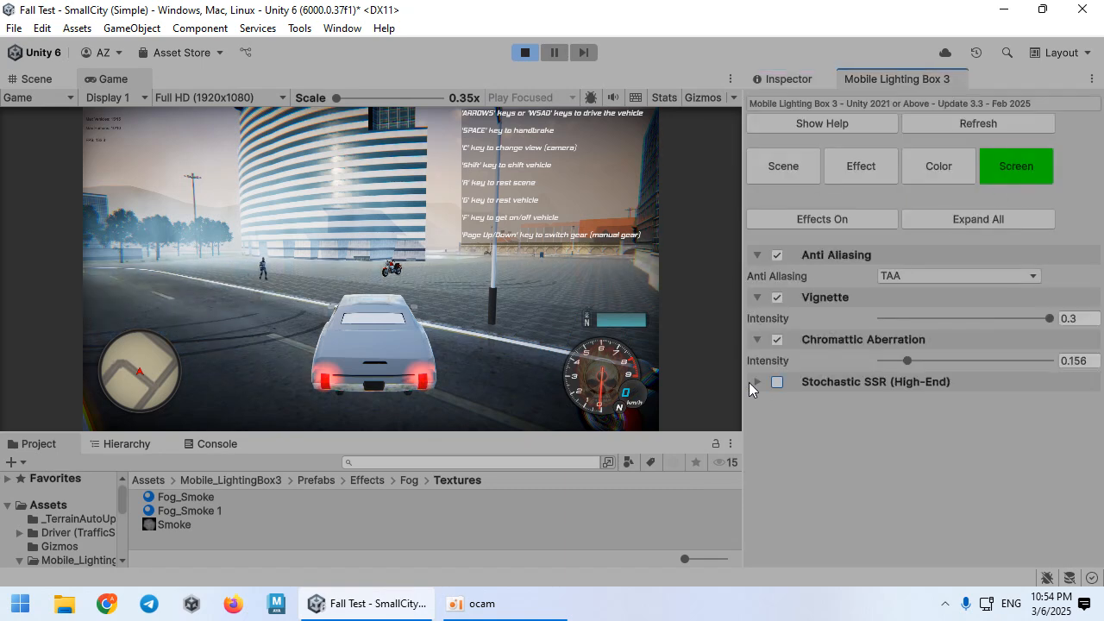
left_click(489, 277)
key("d")
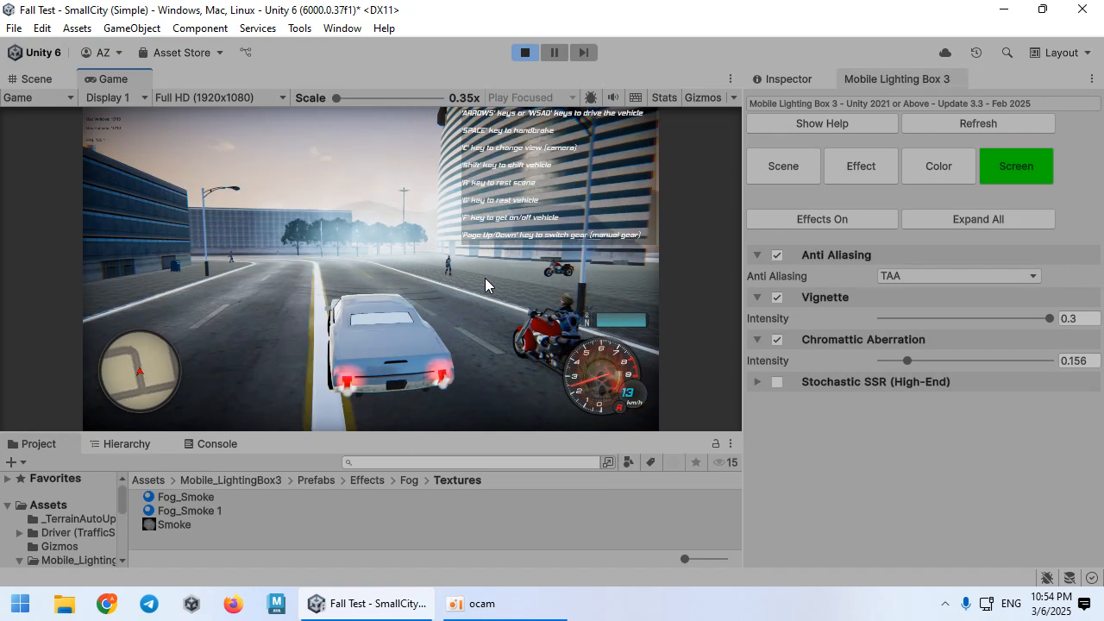
key("w")
key("d")
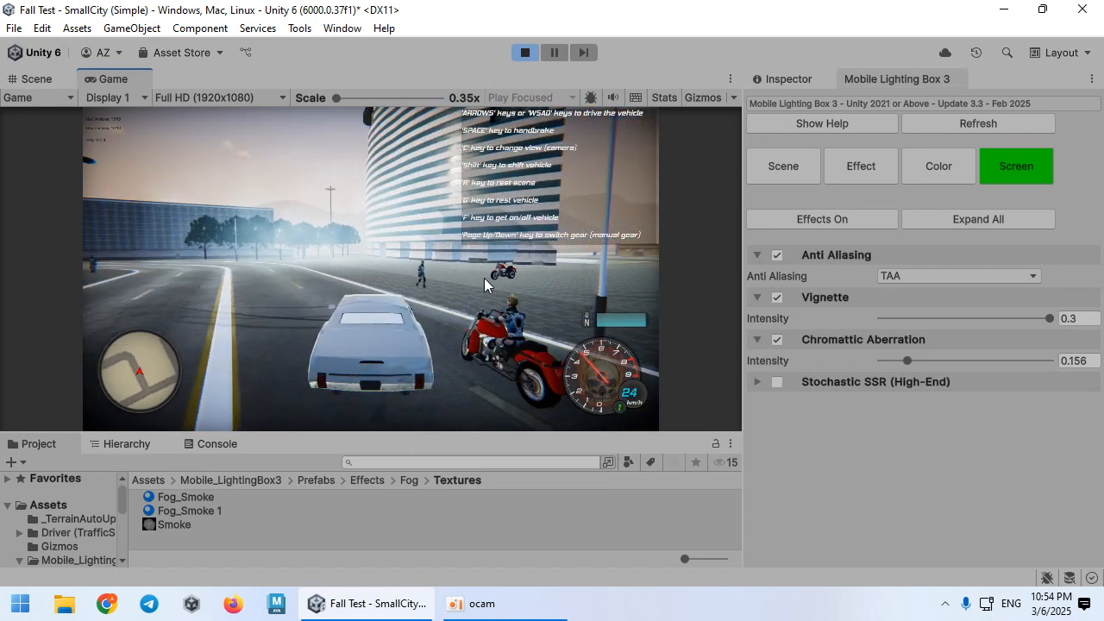
key("a")
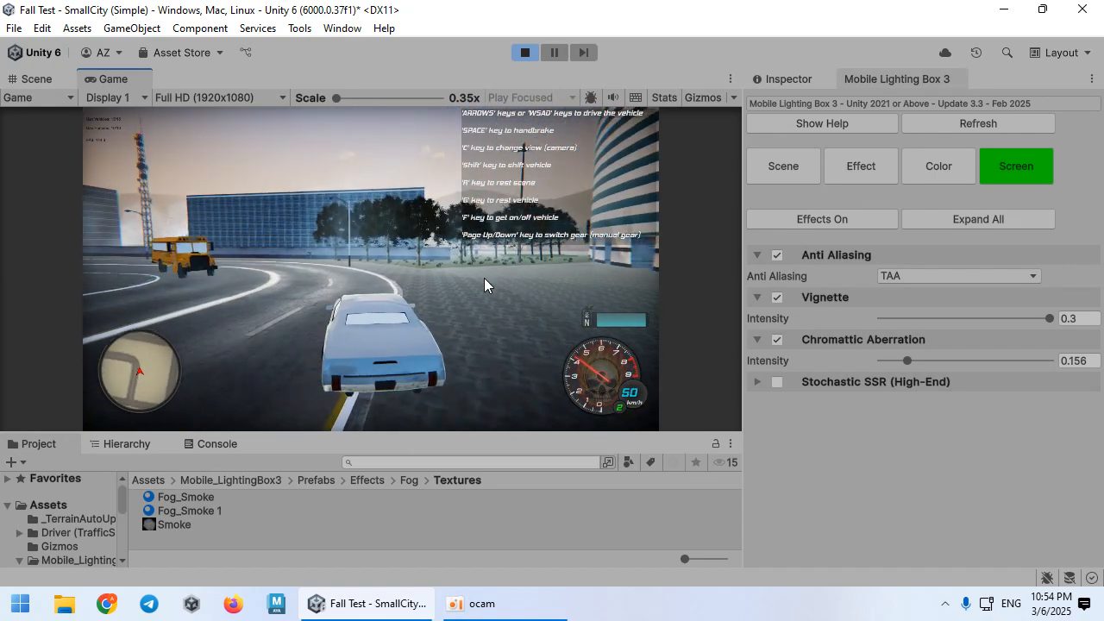
key("a")
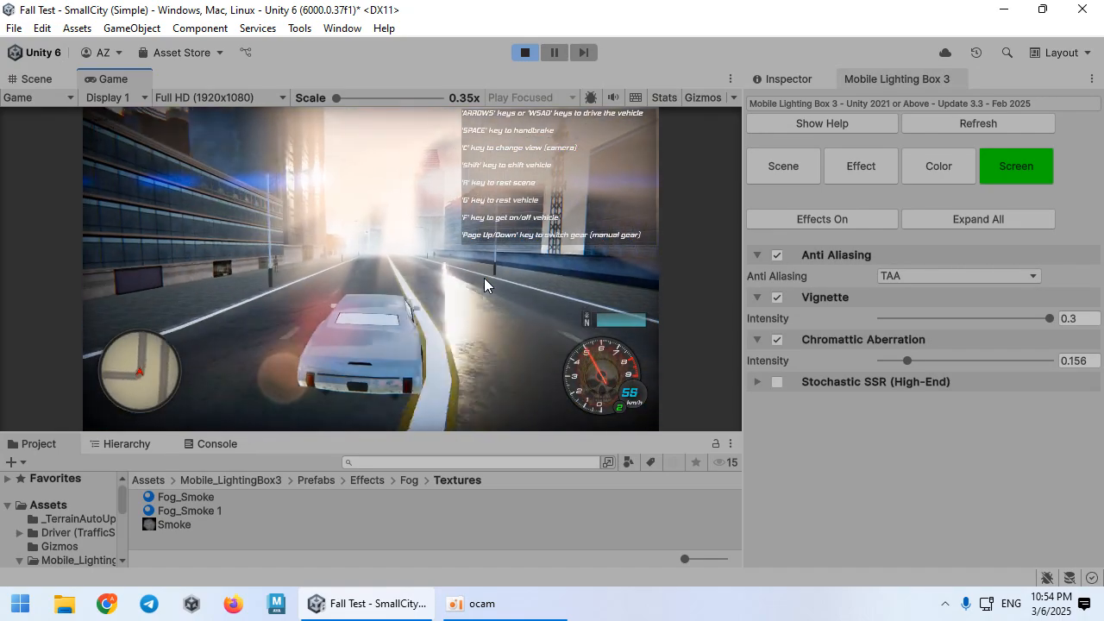
key("d")
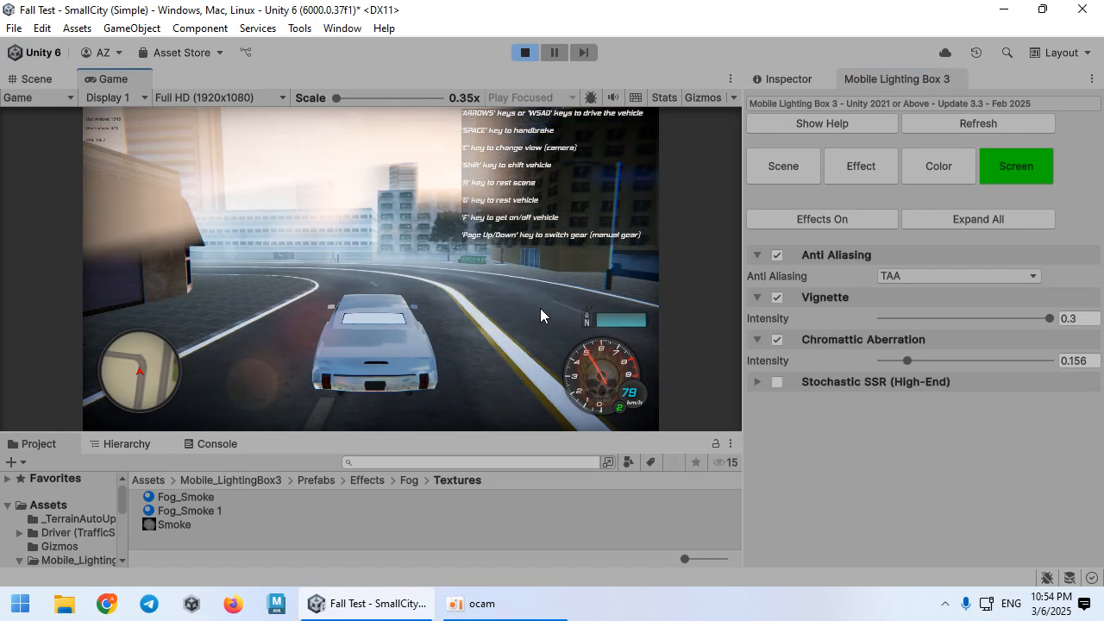
key("s")
key("a")
Try Stochastic SSR (High-End) on the sidewalk view and switch it back off
left_click(777, 382)
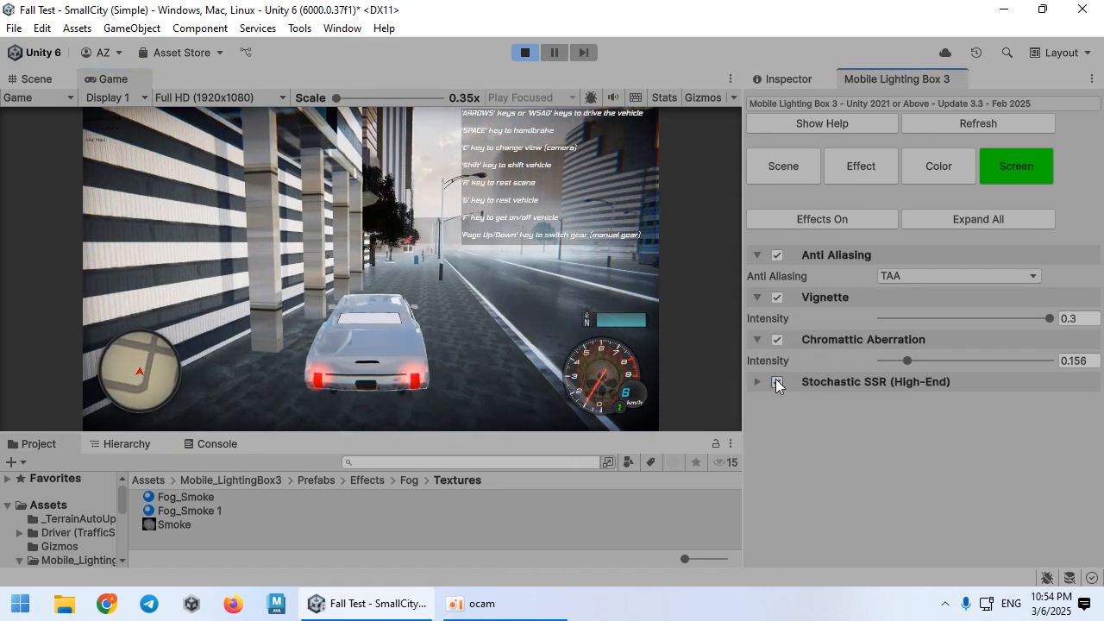
left_click(776, 381)
left_click(466, 593)
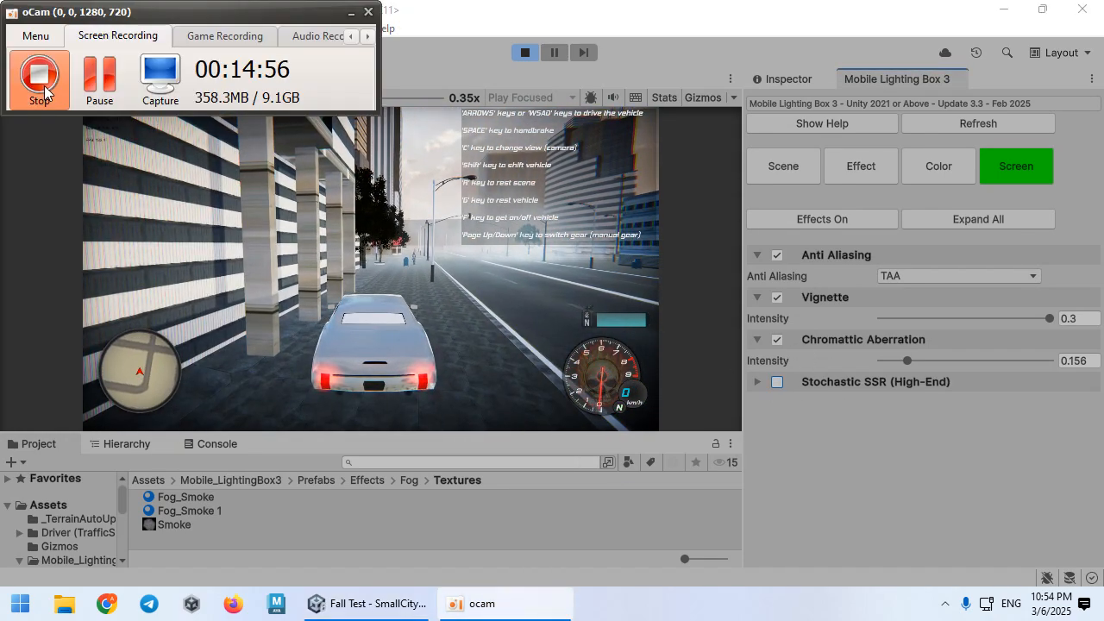